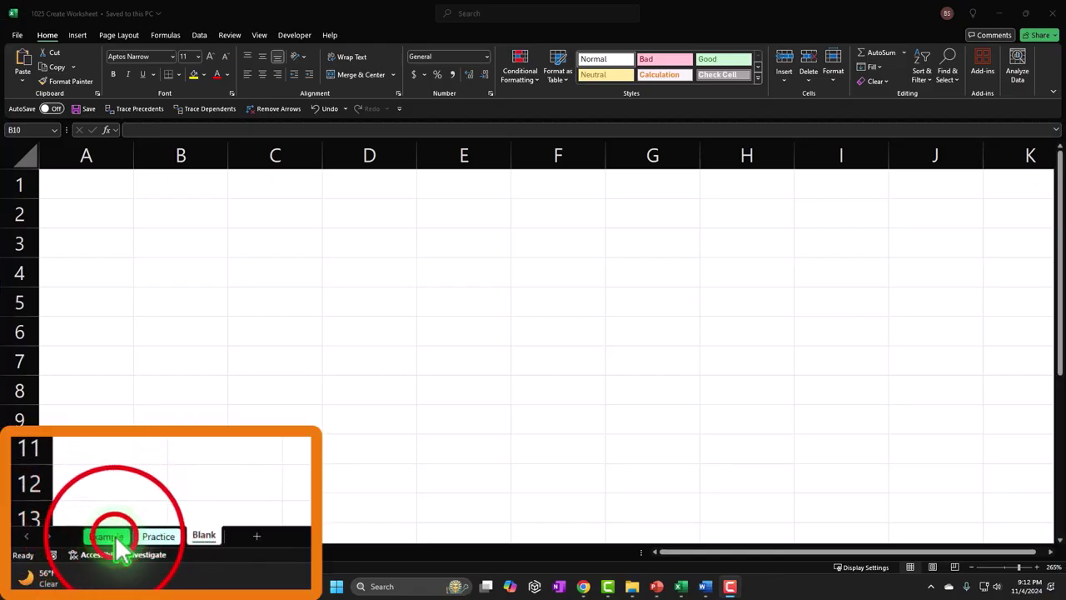
Step: Open the Example worksheet and examine the Assets, Liabilities and Equity summary headings in row 1
left_click(84, 552)
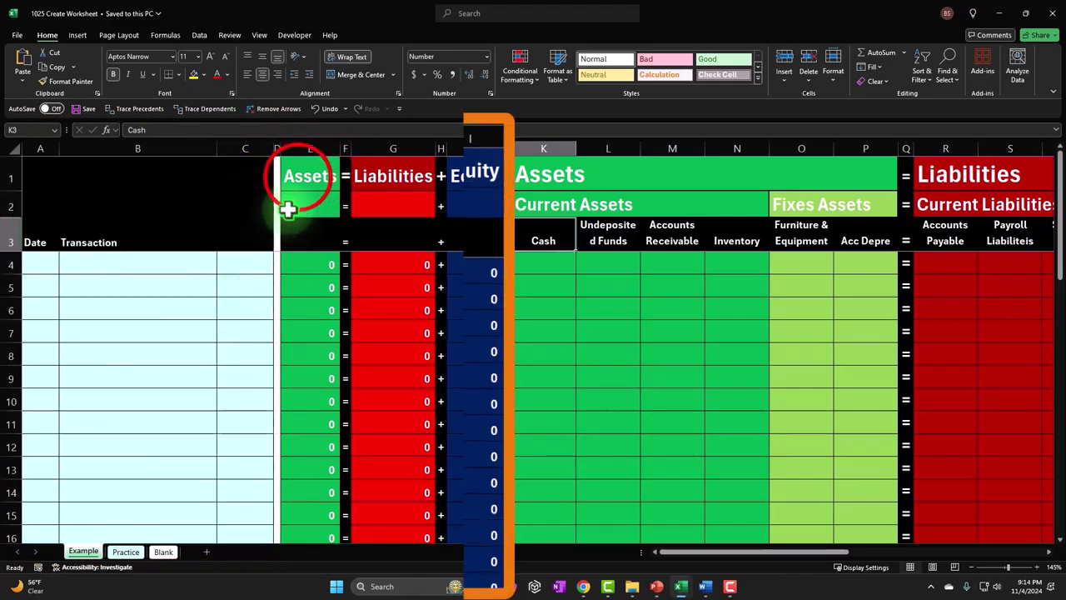
left_click(296, 174)
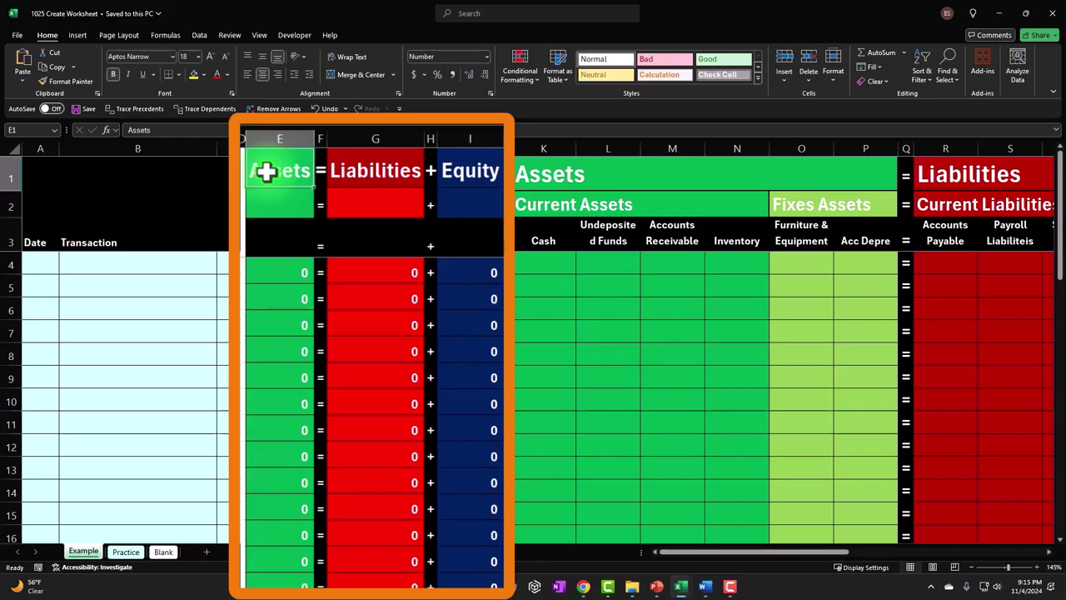
left_click(271, 198)
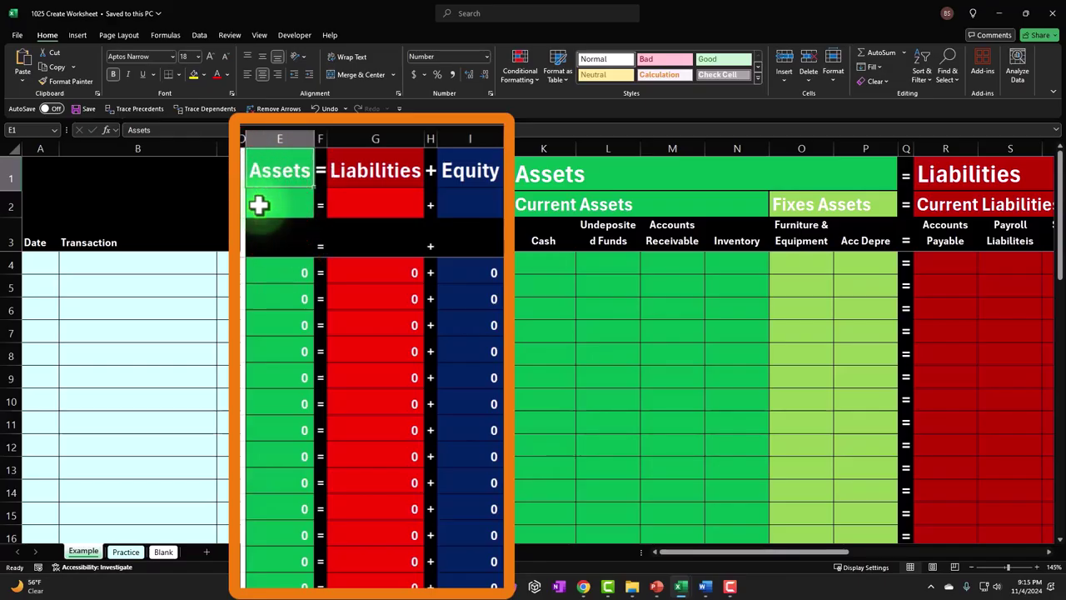
left_click(259, 203)
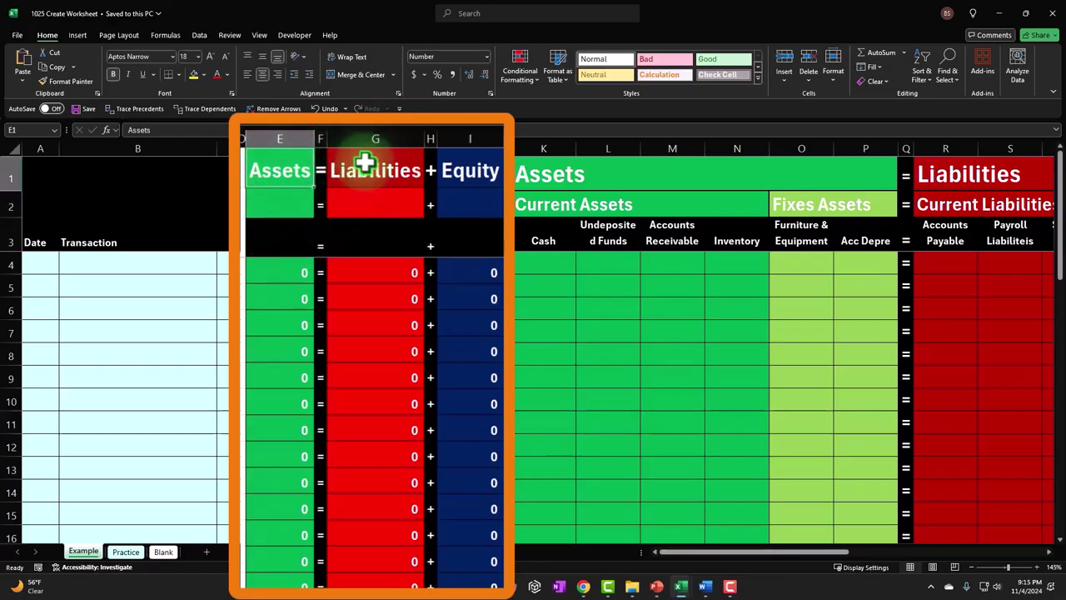
left_click(391, 162)
left_click(475, 164)
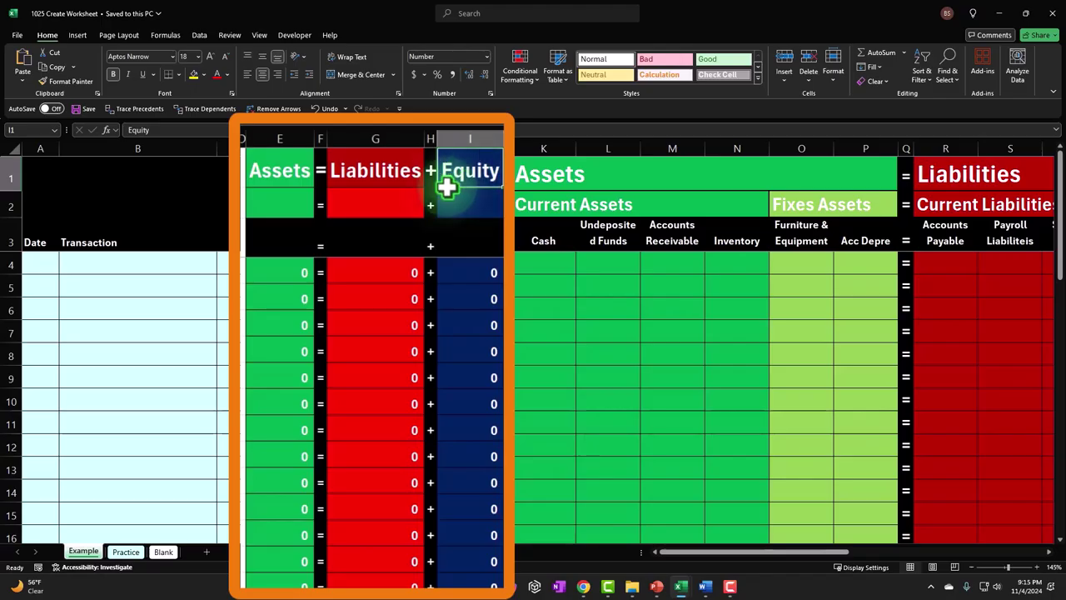
left_click(269, 170)
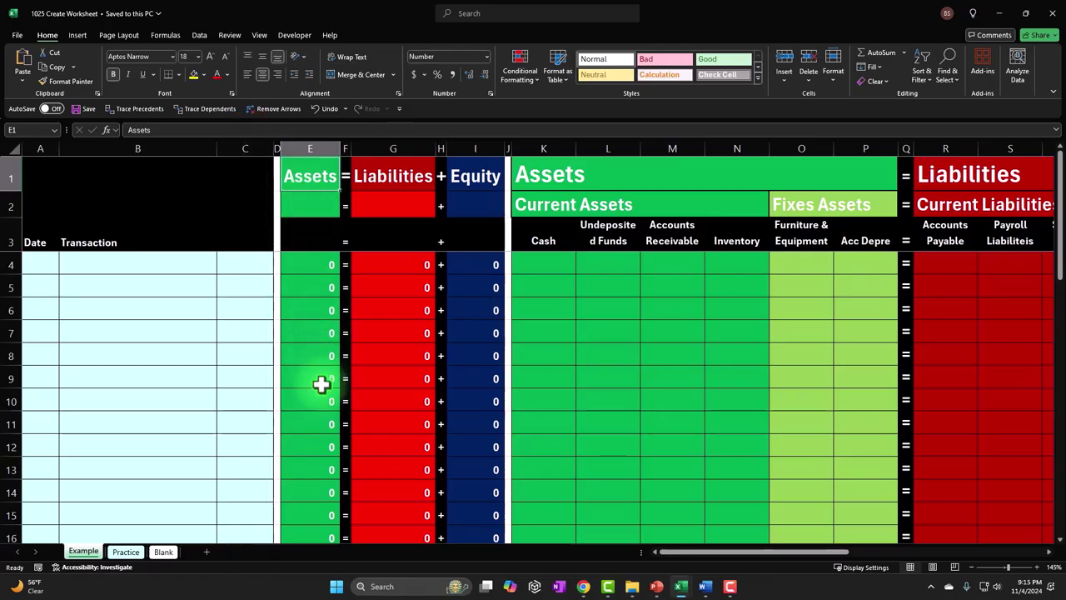
Step: Examine how the Assets heading in E1 relates to the Liabilities and Equity headings in G1 and I1
scroll(322, 383, "up", 5, "ctrl")
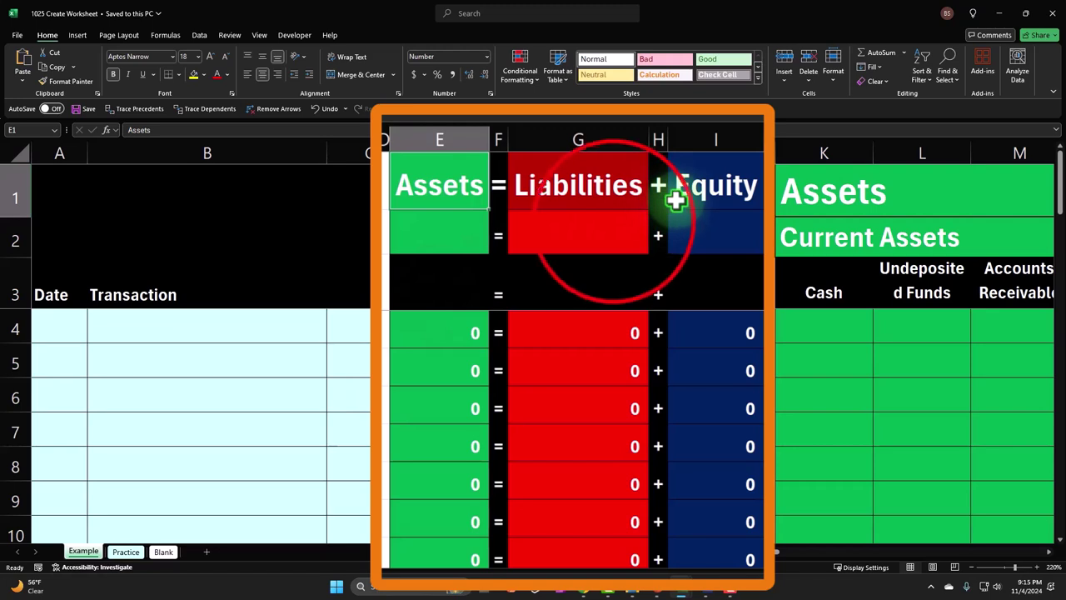
left_click(614, 221)
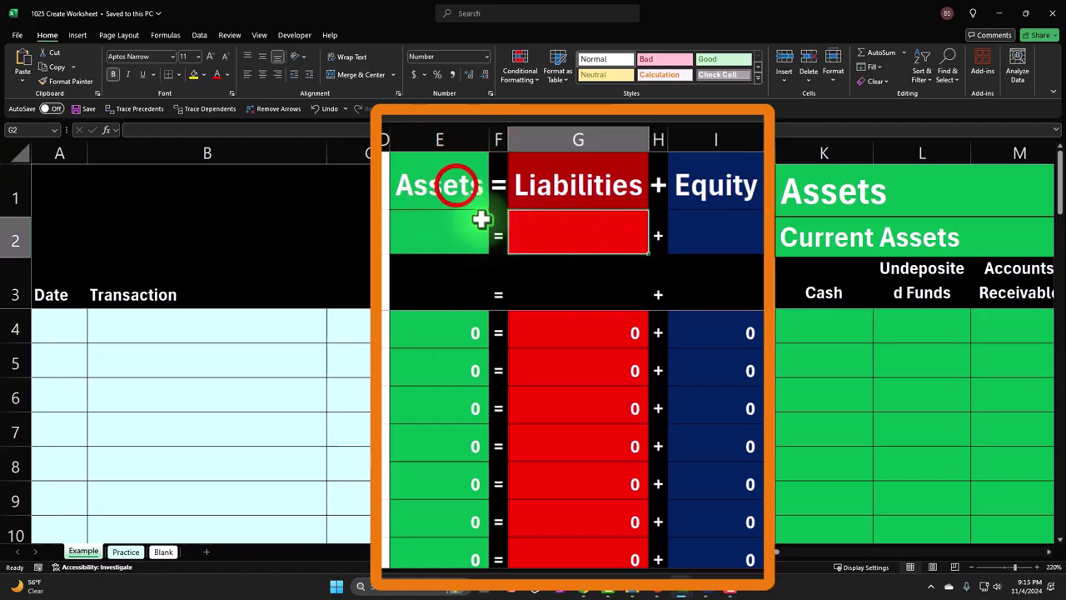
left_click(453, 184)
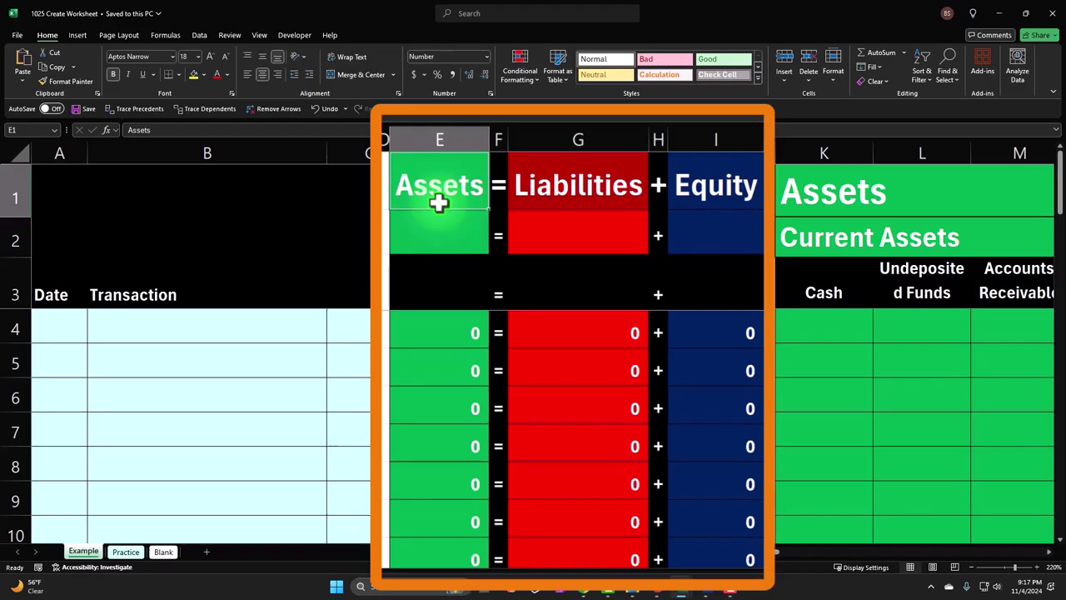
left_click(538, 192)
left_click(692, 179, "ctrl")
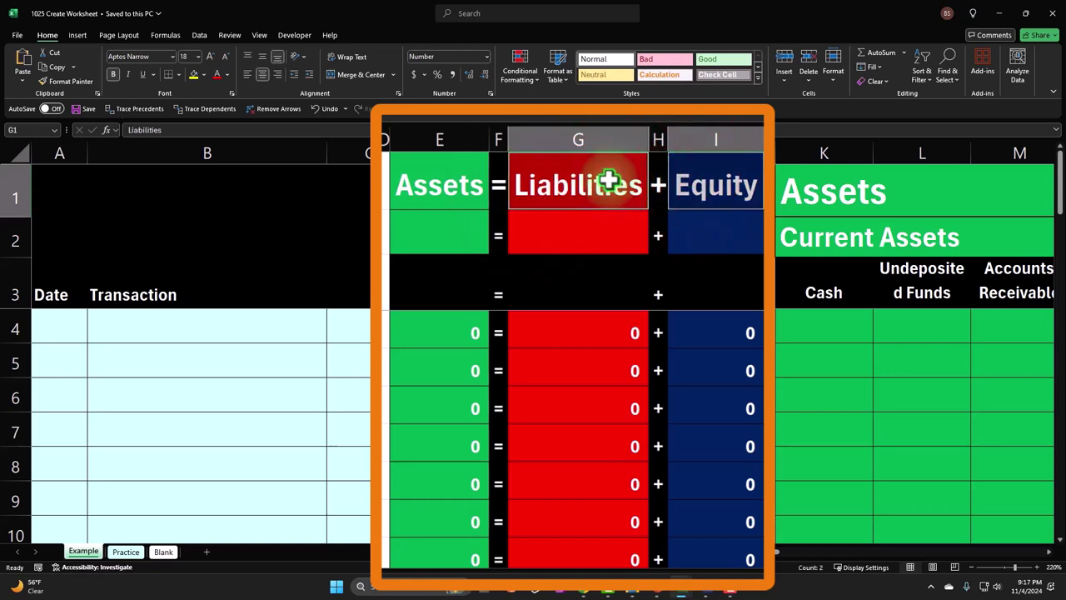
left_click(612, 179)
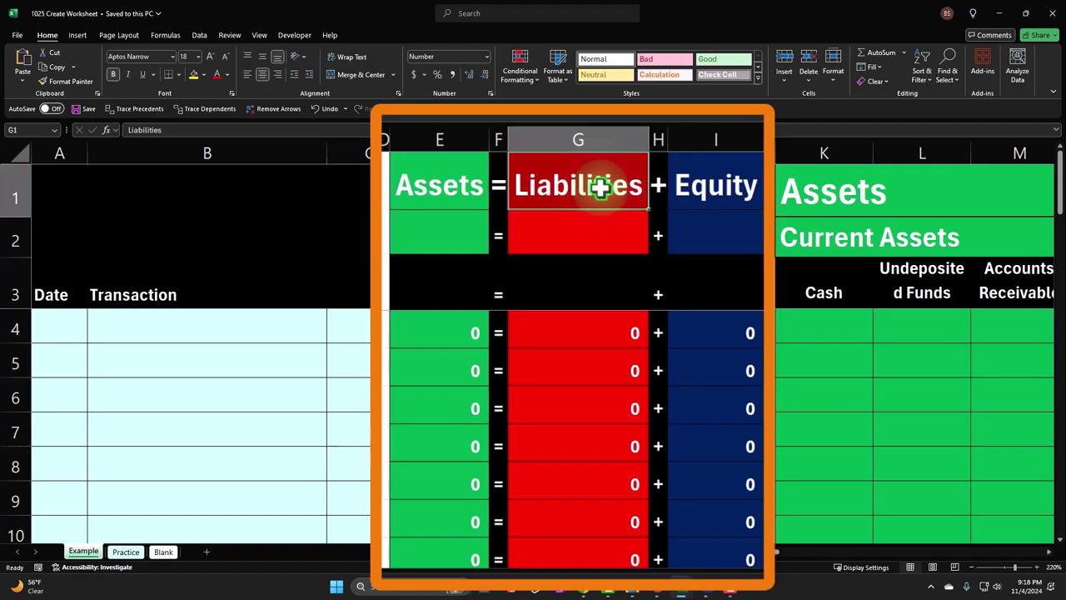
left_click(438, 182)
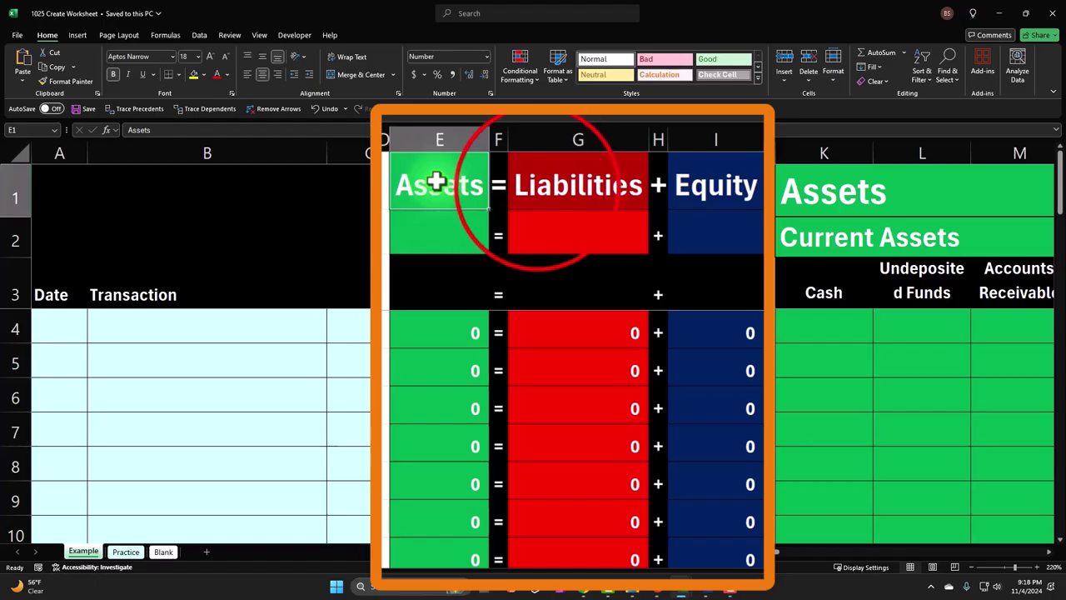
left_click(537, 185)
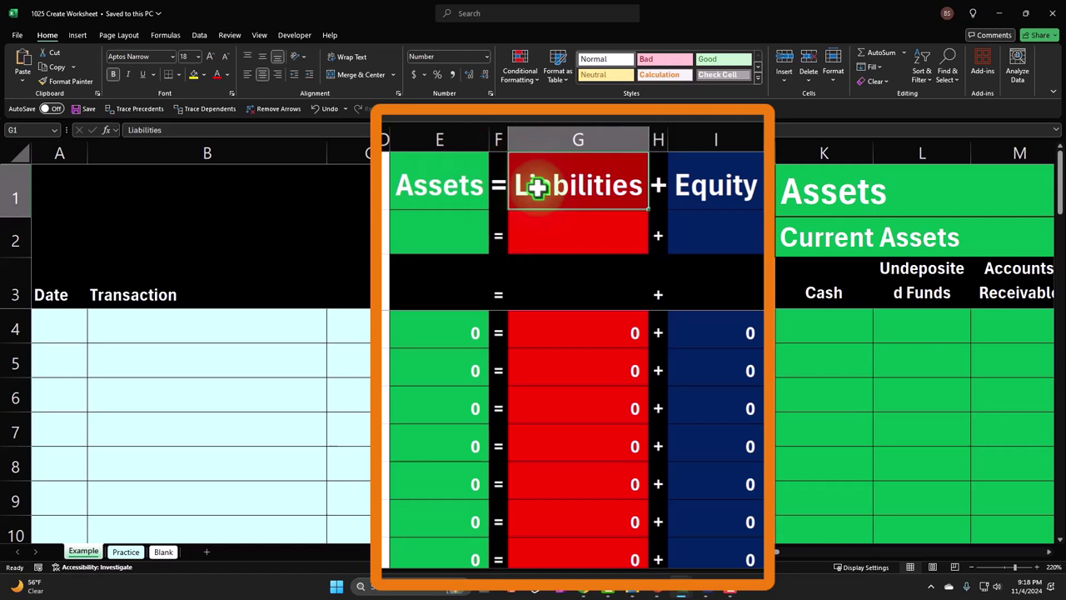
left_click(444, 186)
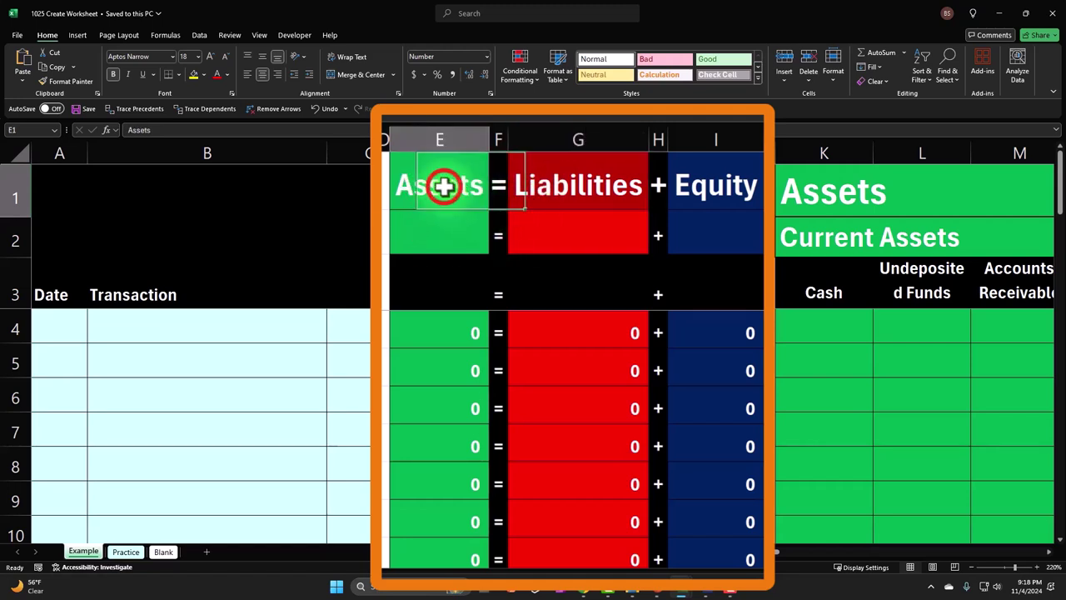
left_click(524, 185)
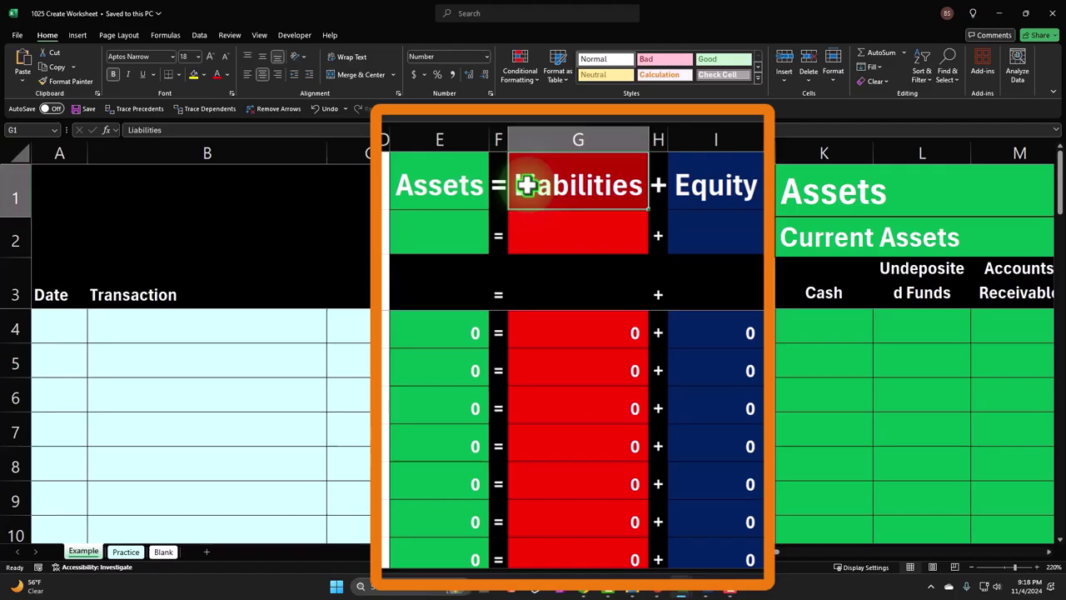
left_click(708, 174)
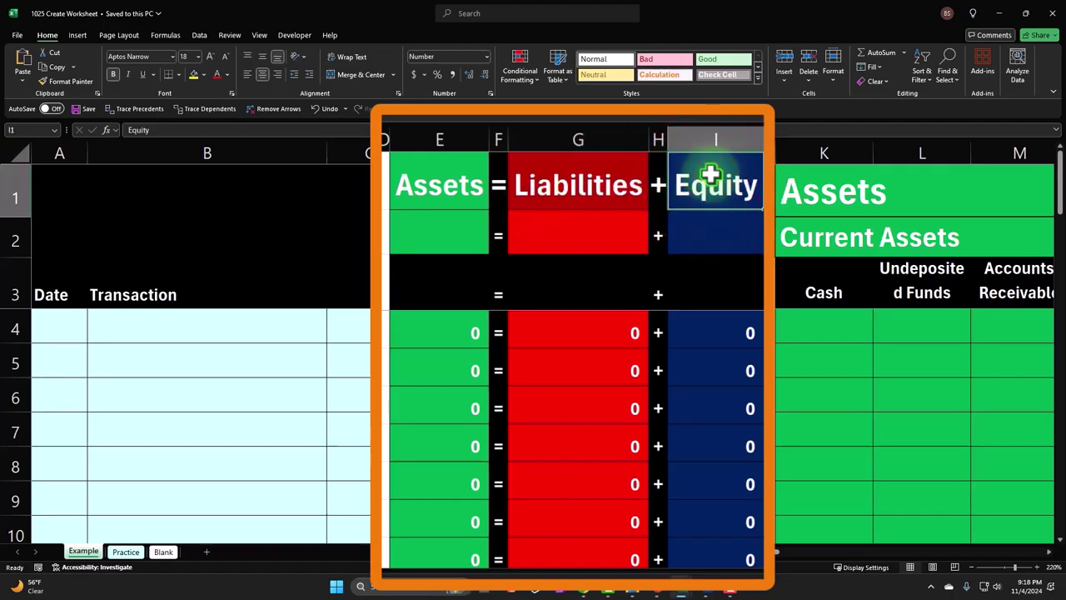
Step: Compare the Liabilities and Equity headings with each other and with Assets in the summary equation
left_click_drag(605, 190, 709, 188)
left_click(709, 188)
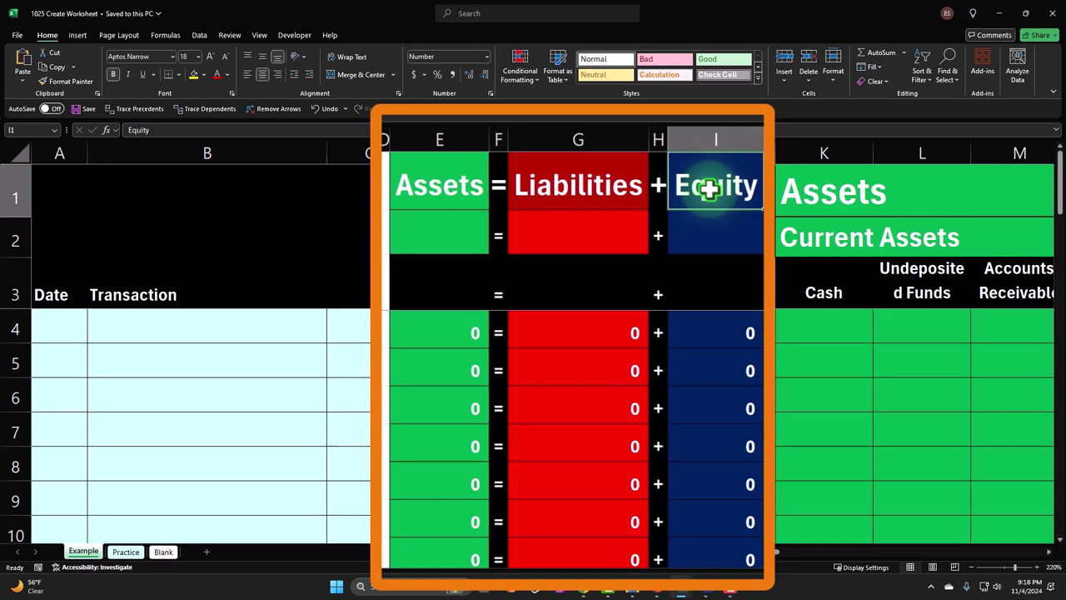
left_click(637, 183)
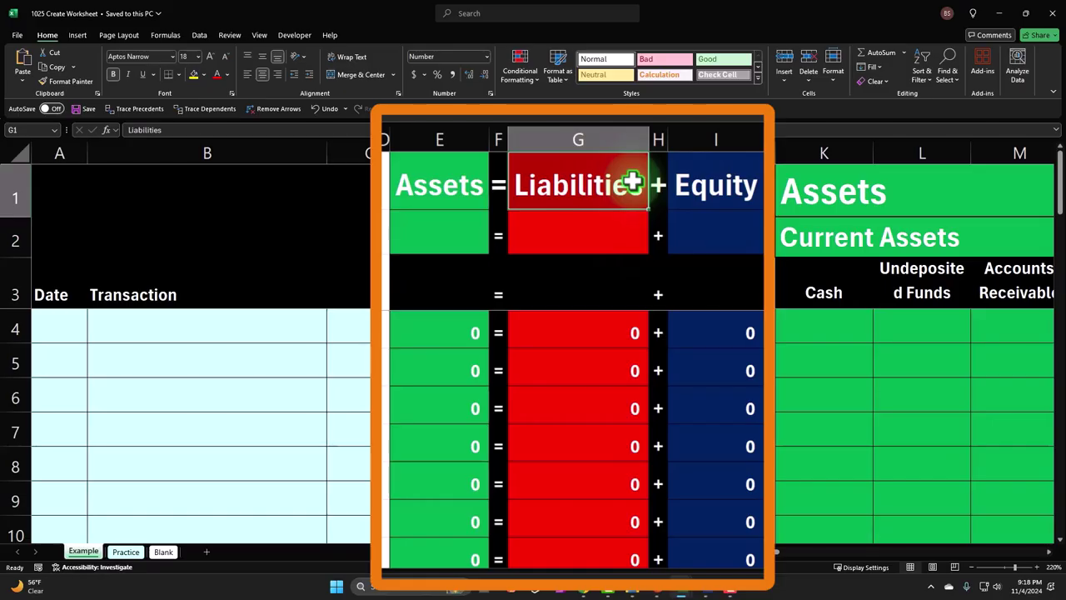
left_click(695, 177)
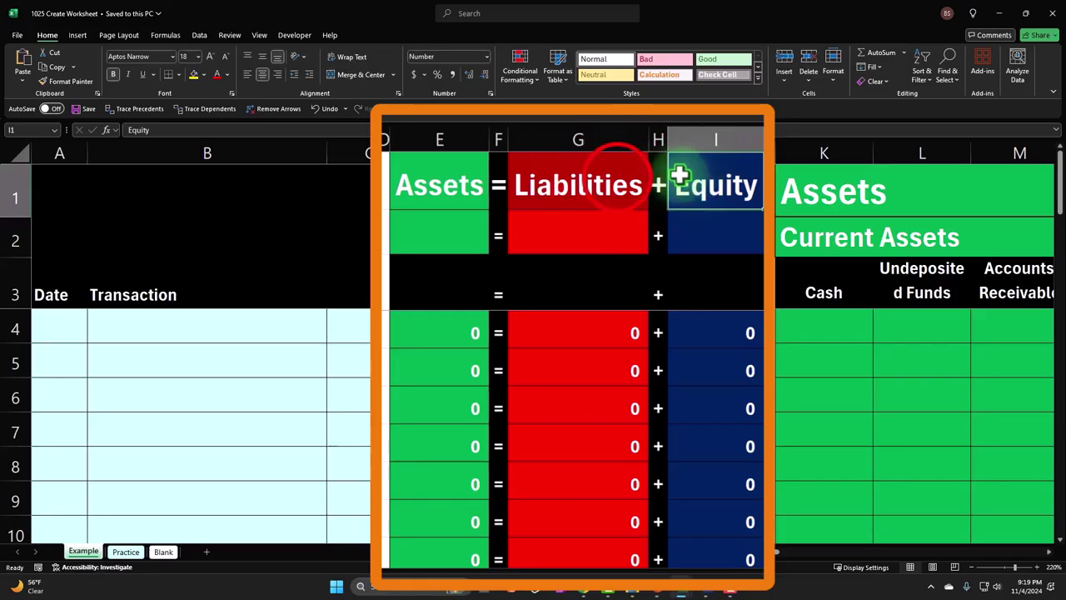
left_click(616, 176)
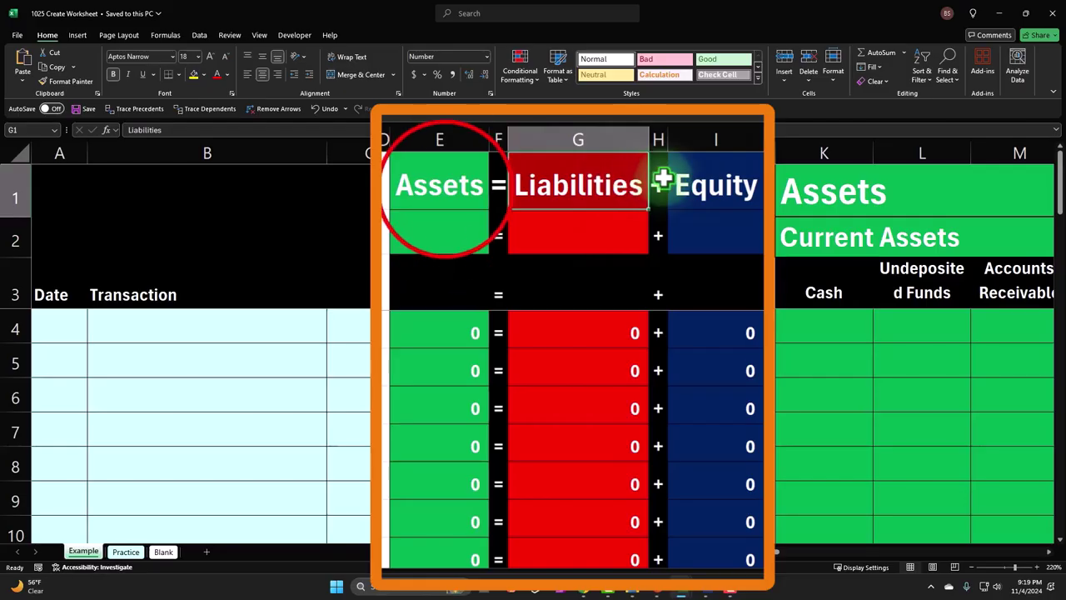
left_click(446, 189)
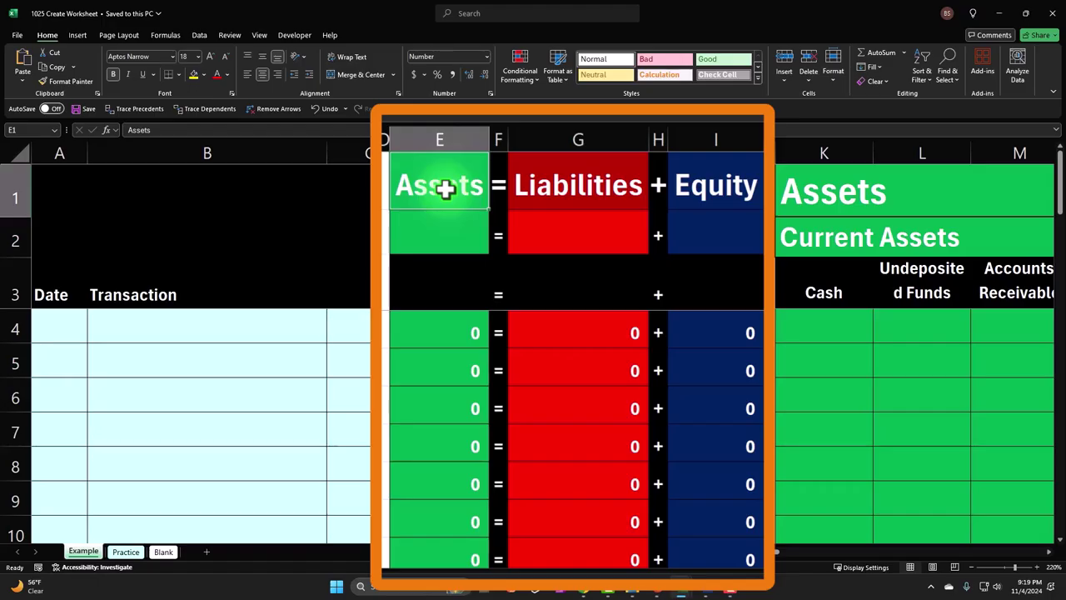
left_click(547, 185)
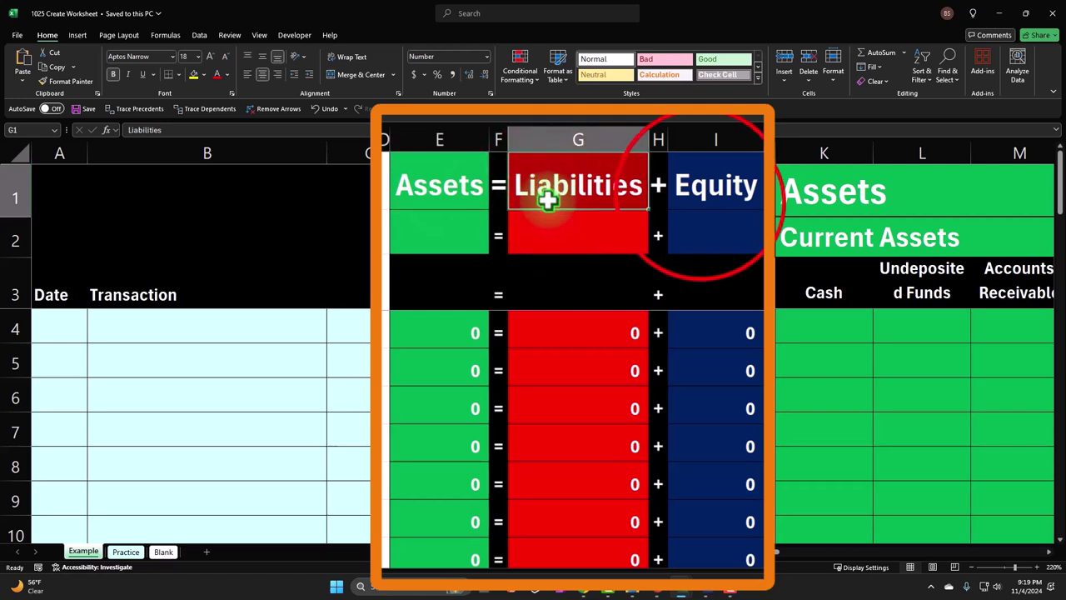
left_click(698, 196)
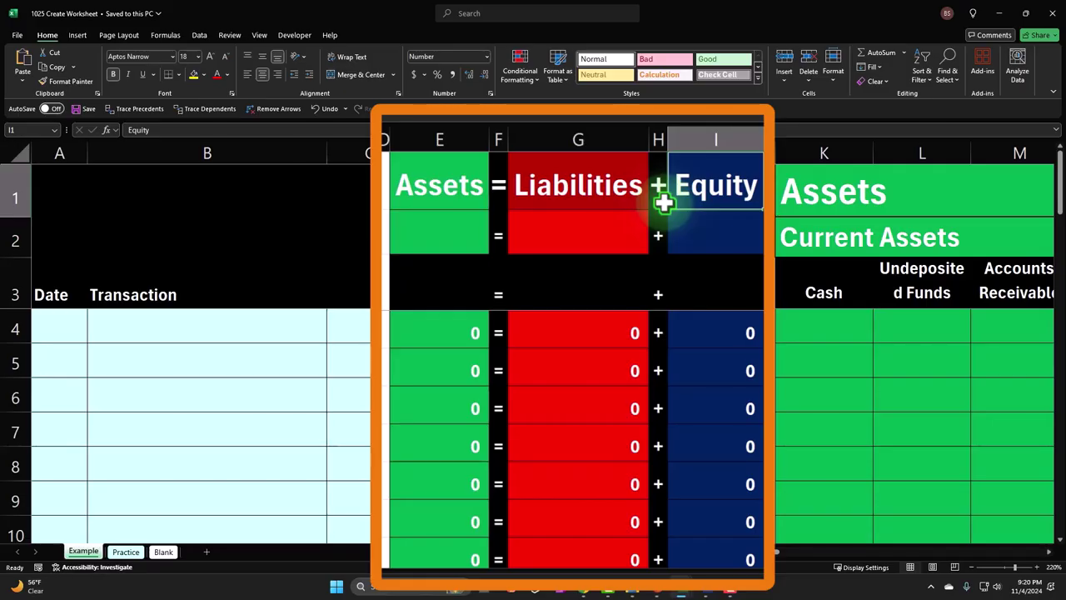
left_click(427, 192)
left_click_drag(566, 177, 714, 185)
left_click(705, 184)
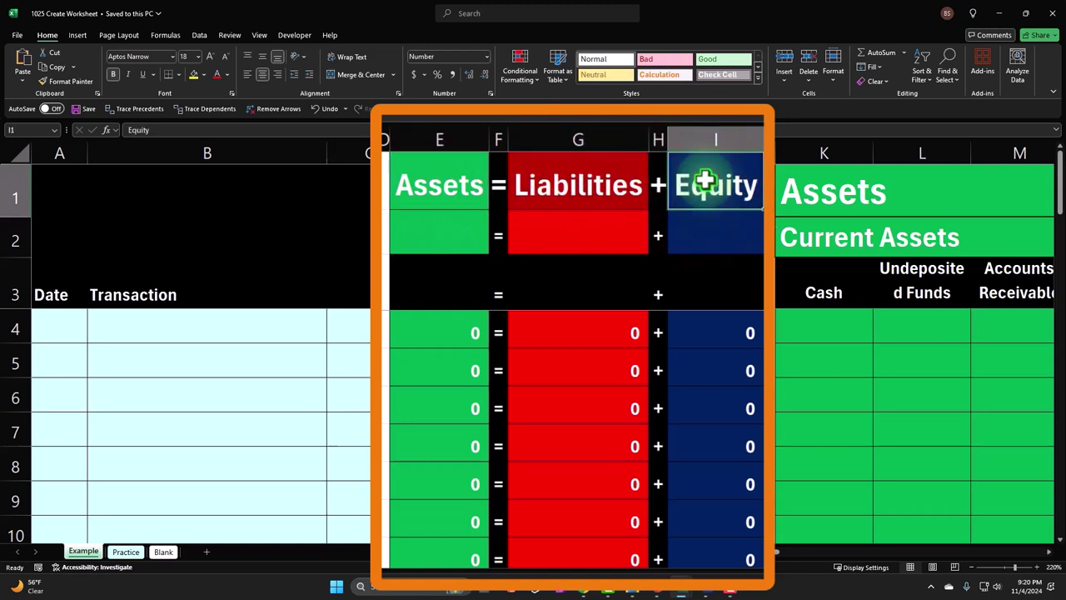
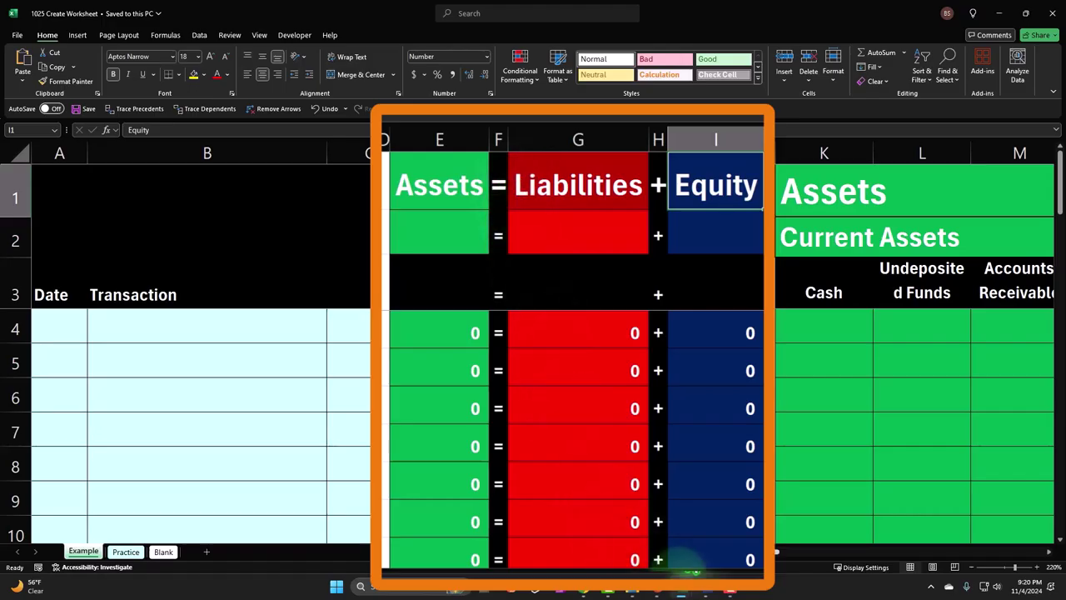
Step: Examine the detailed Assets section by selecting the Current Assets heading in K2:L2 and the Fixes Assets heading in O2:P2
left_click(426, 181)
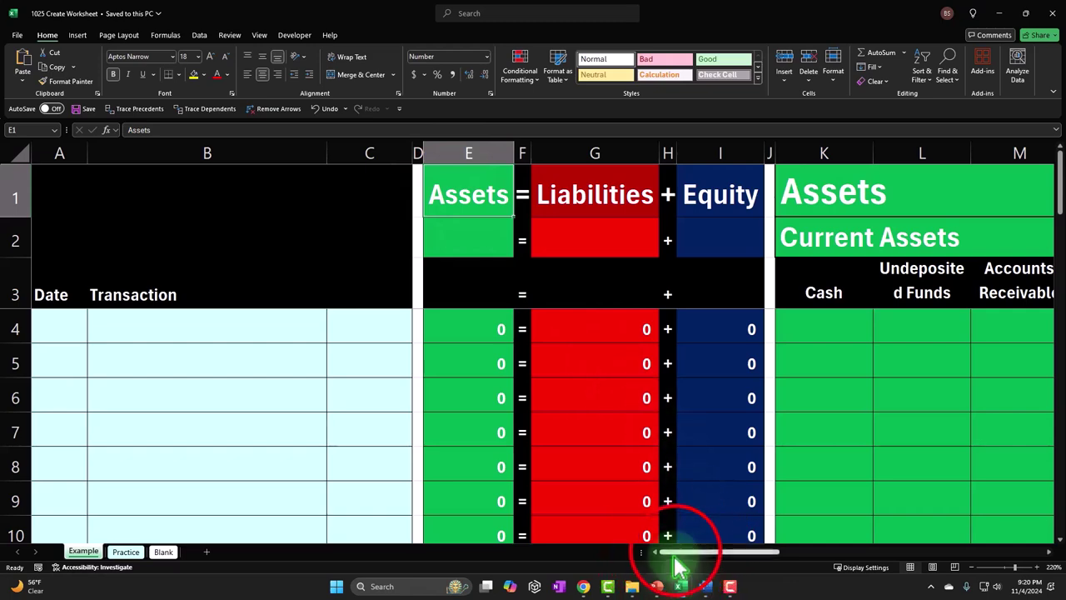
left_click_drag(678, 553, 757, 556)
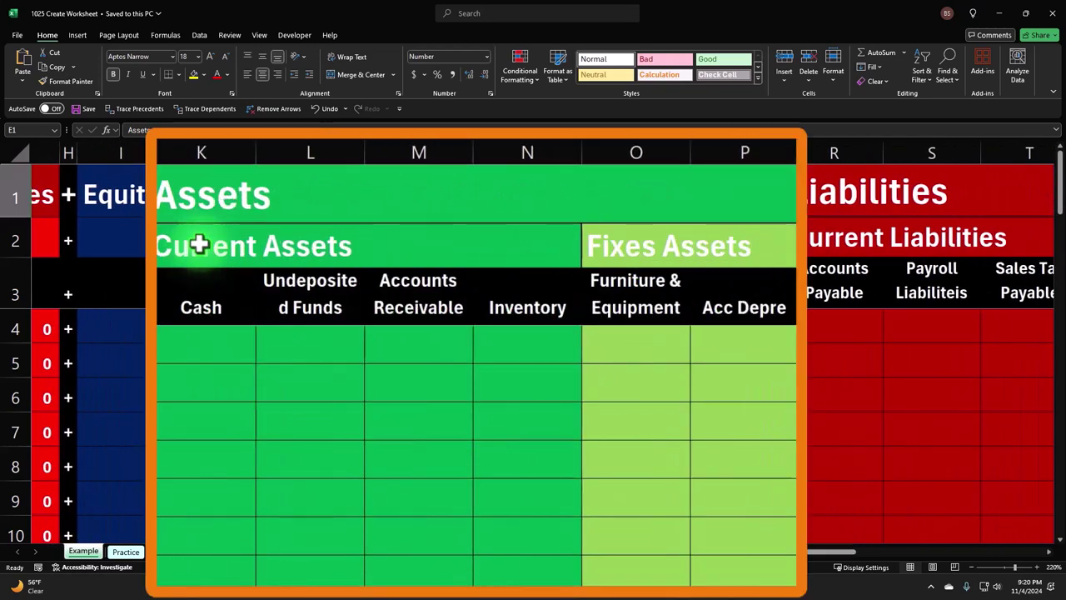
left_click_drag(199, 243, 342, 255)
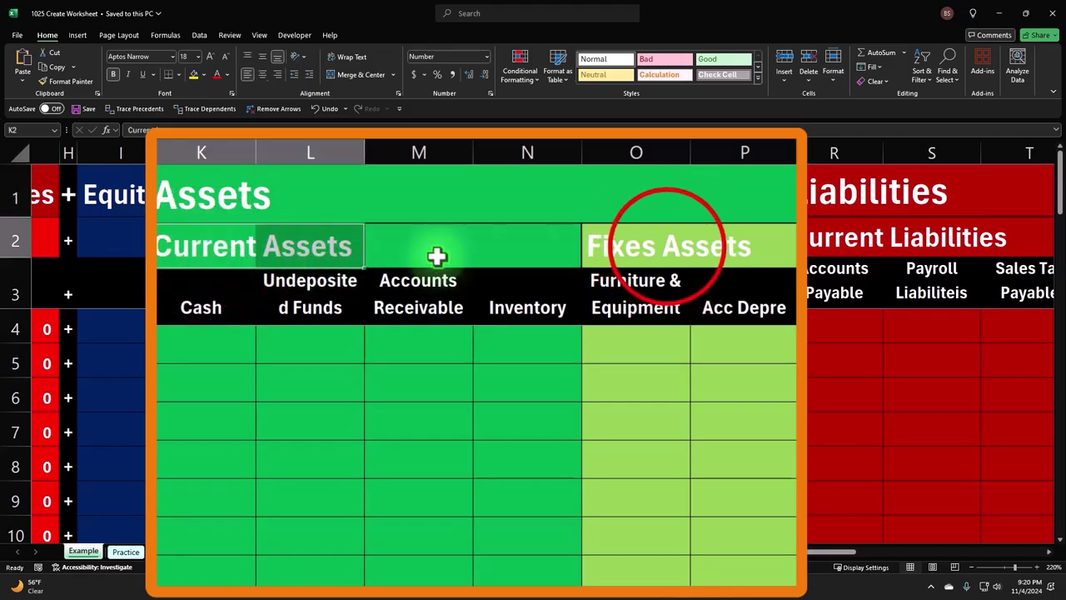
left_click_drag(666, 246, 714, 247)
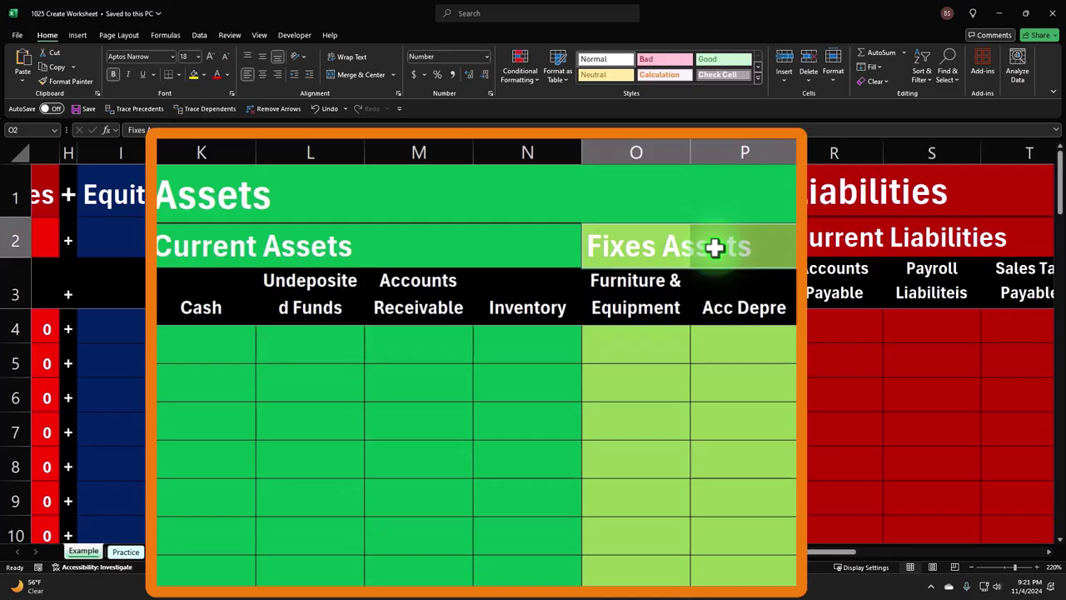
Step: Return to the summary equation and select its Liabilities and Equity headings, followed by the whole heading range E1:I1
left_click(771, 553)
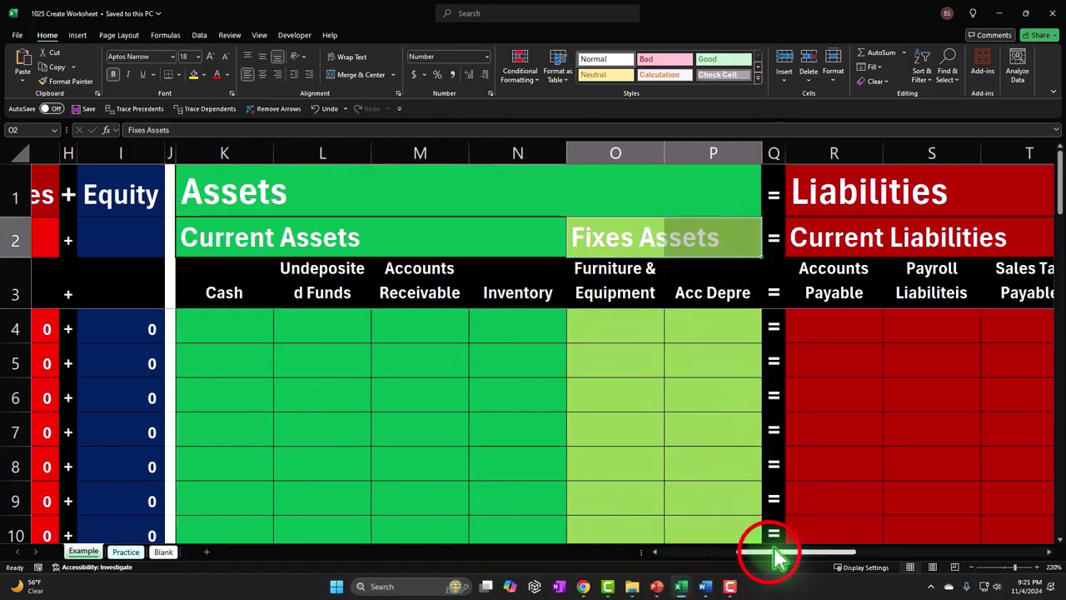
left_click_drag(774, 556, 696, 554)
left_click(474, 197)
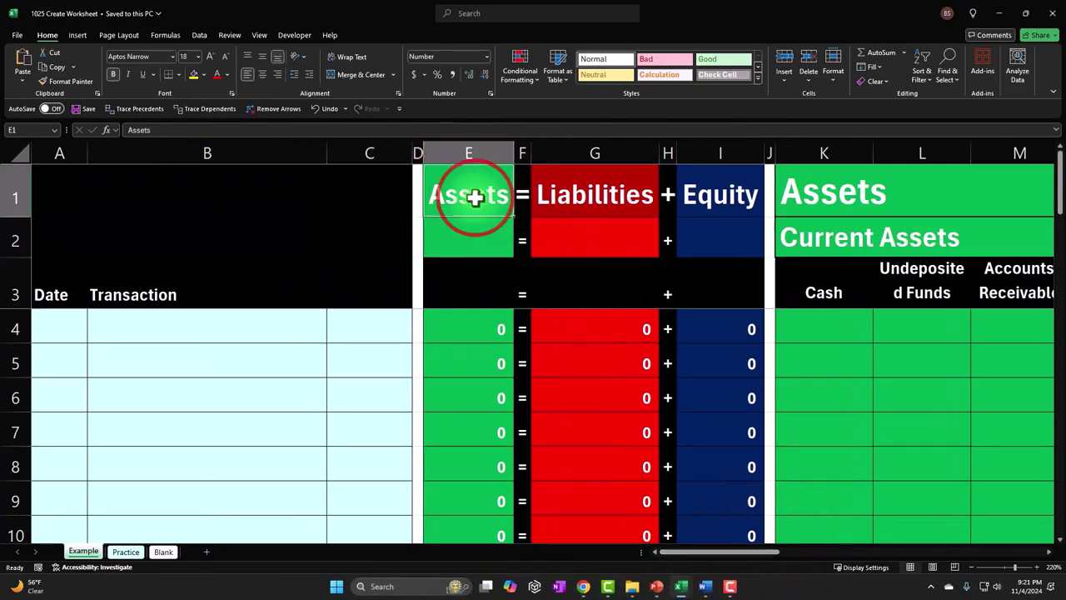
left_click_drag(599, 191, 707, 164)
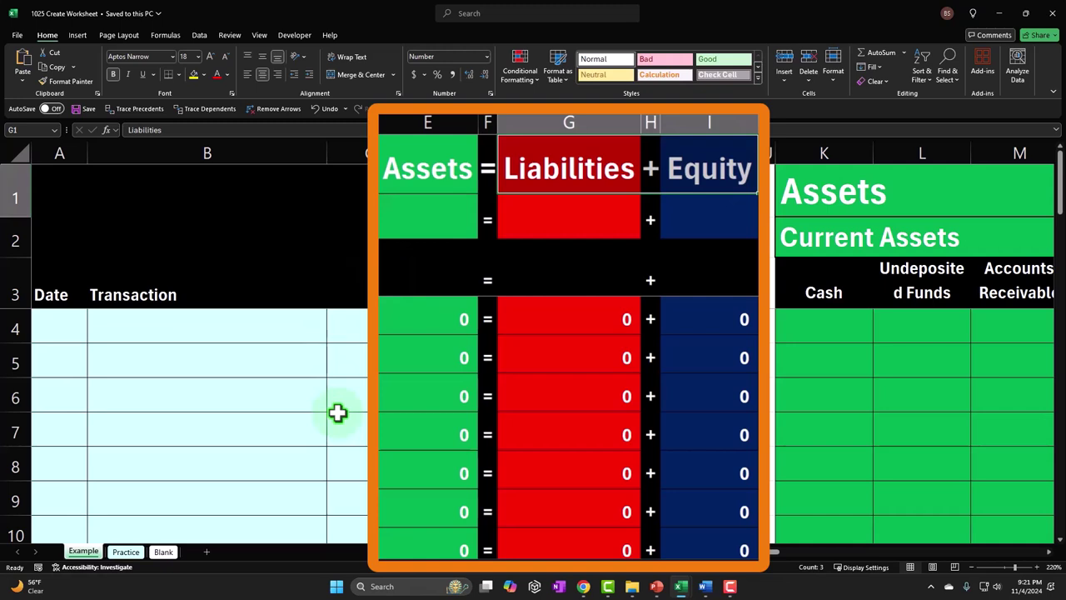
left_click_drag(455, 154, 702, 172)
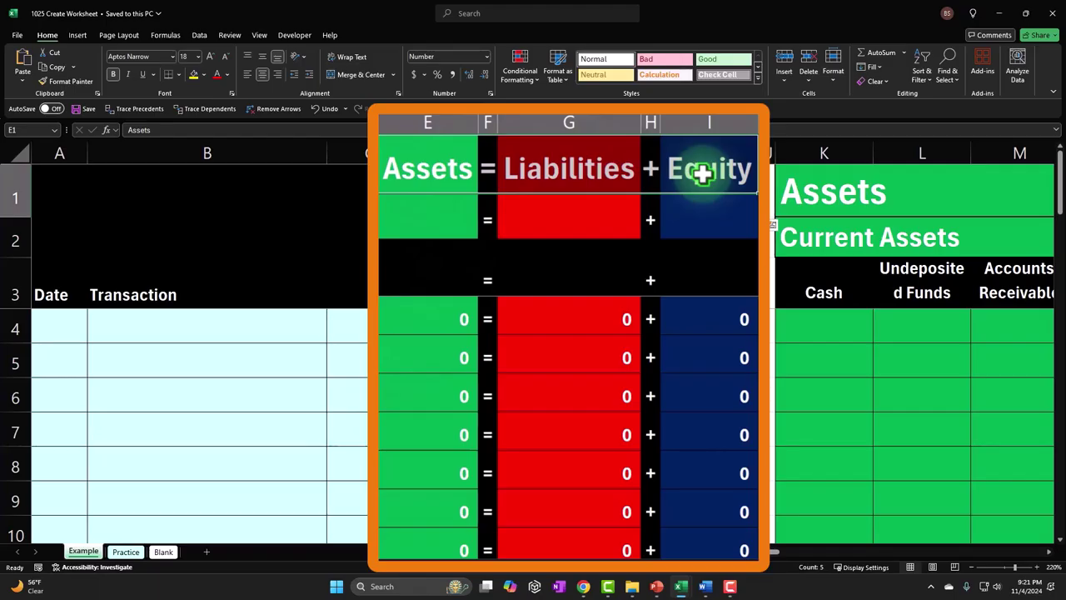
Step: Review the detailed Assets section again by selecting the Current Assets heading in K2:L2 and the Fixes Assets heading in O2
left_click(709, 553)
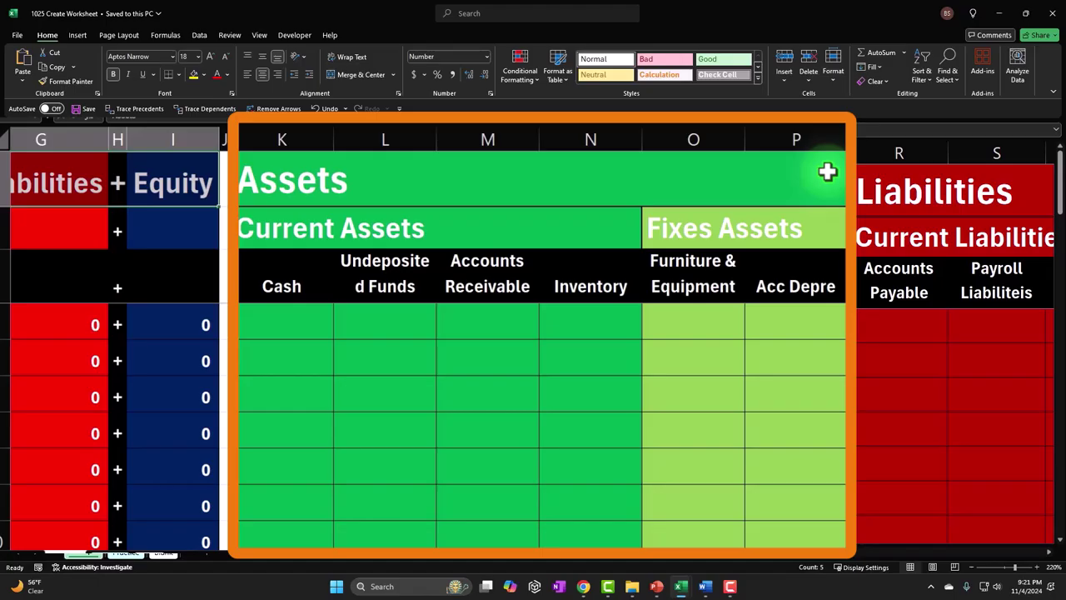
left_click_drag(275, 227, 375, 228)
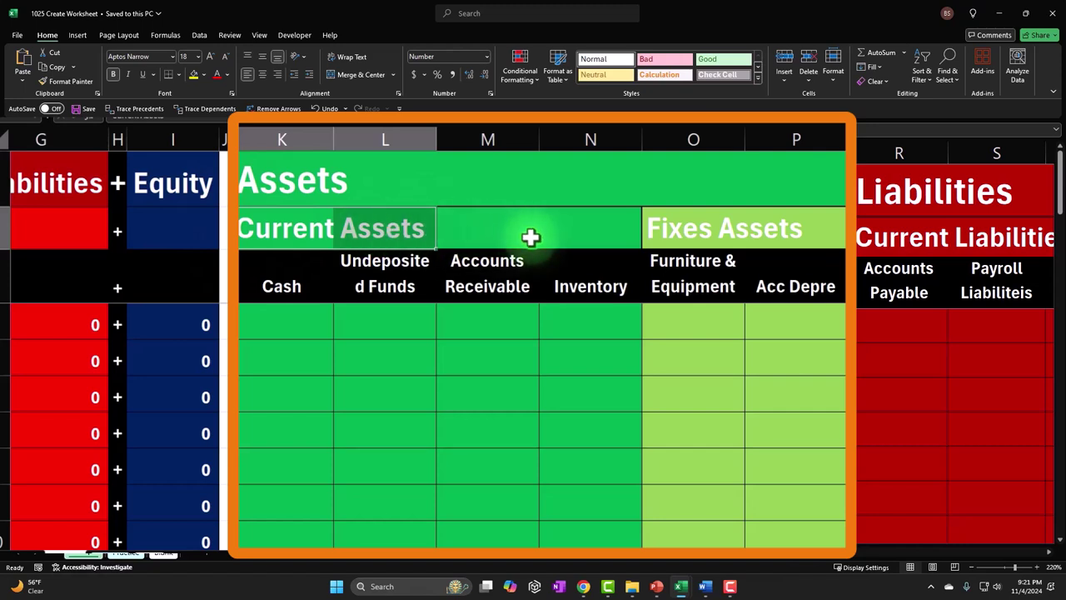
left_click(671, 236)
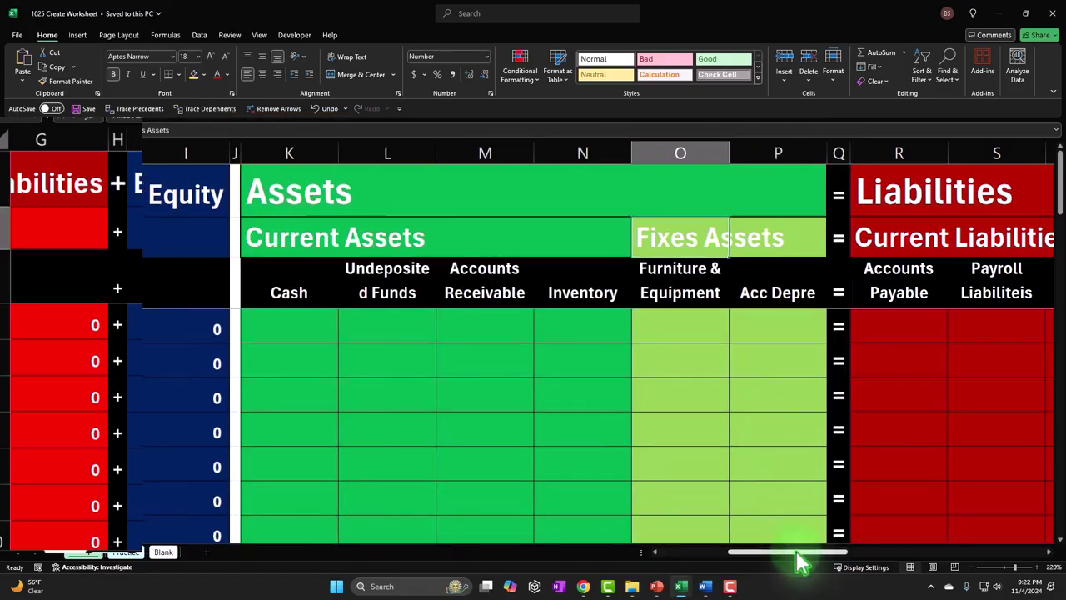
Step: Examine the detailed Liabilities and Equity sections by selecting their main headings in R1 and V1
left_click(787, 554)
left_click_drag(787, 554, 842, 558)
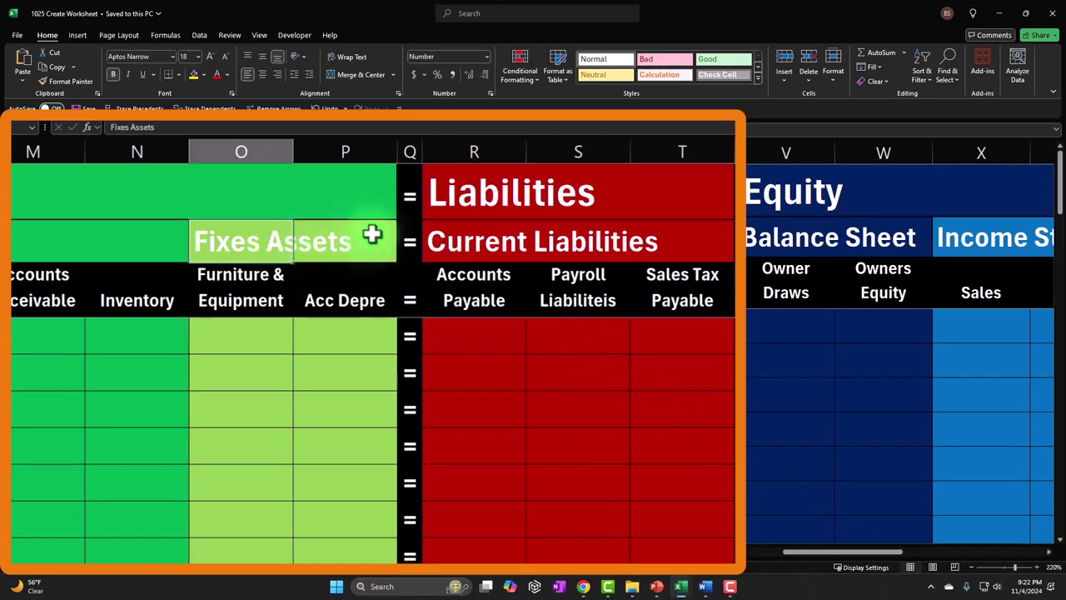
left_click(455, 199)
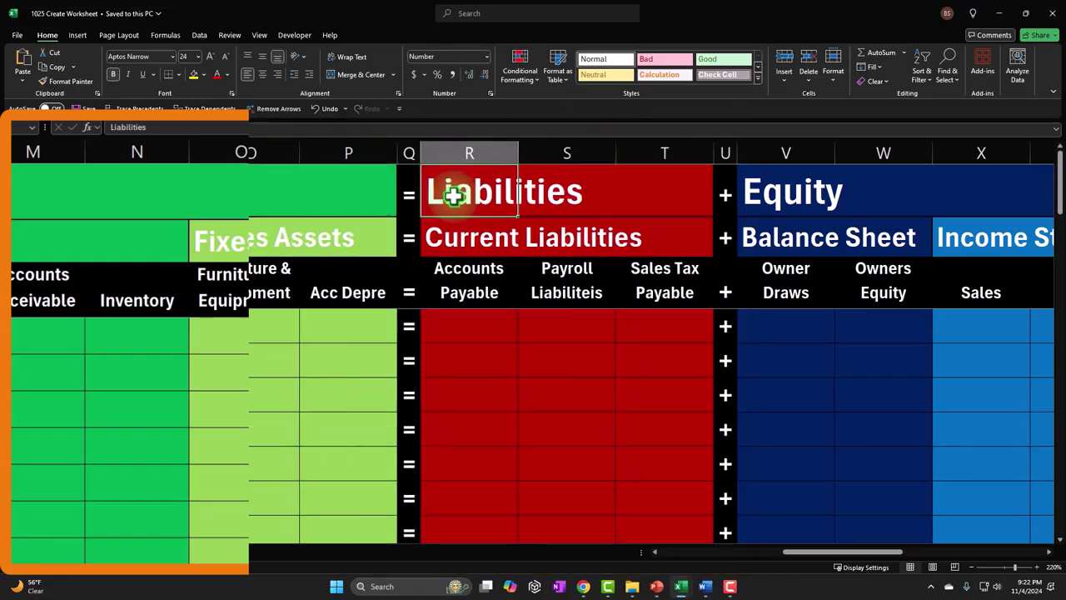
left_click(869, 552)
left_click_drag(868, 552, 950, 553)
left_click(204, 196)
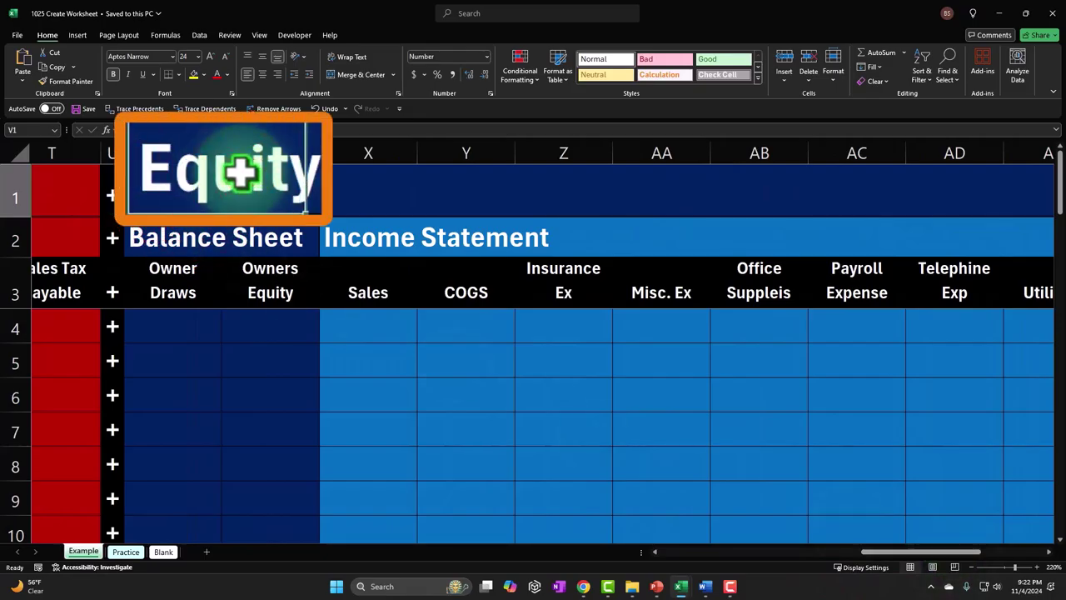
Step: Return to the summary equation, select the heading range E1:I1, and compare its Equity, Assets and Liabilities headings individually
left_click_drag(881, 550, 626, 573)
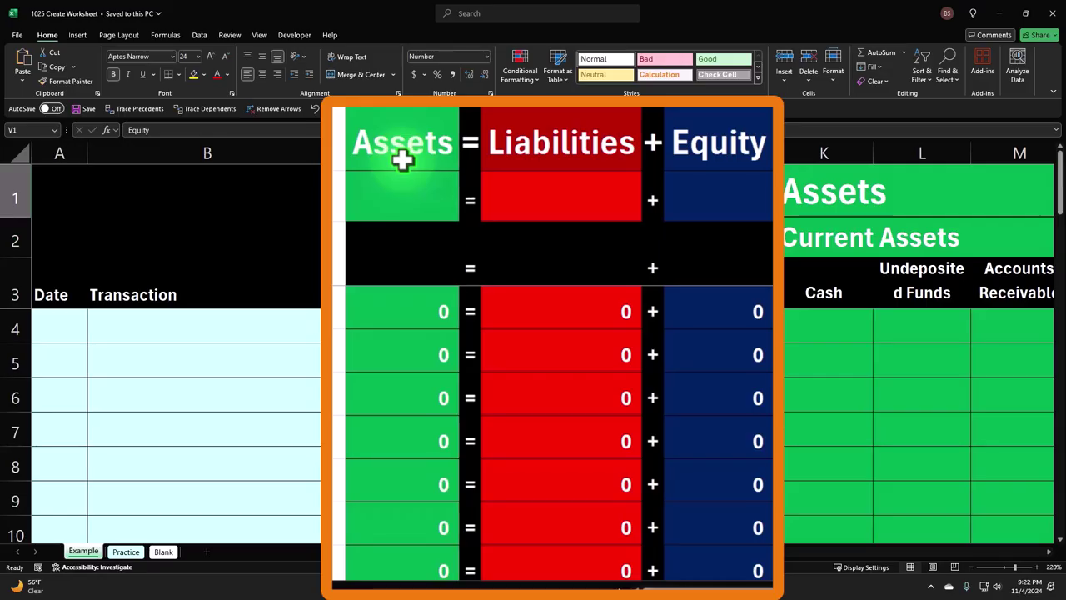
left_click_drag(403, 160, 679, 146)
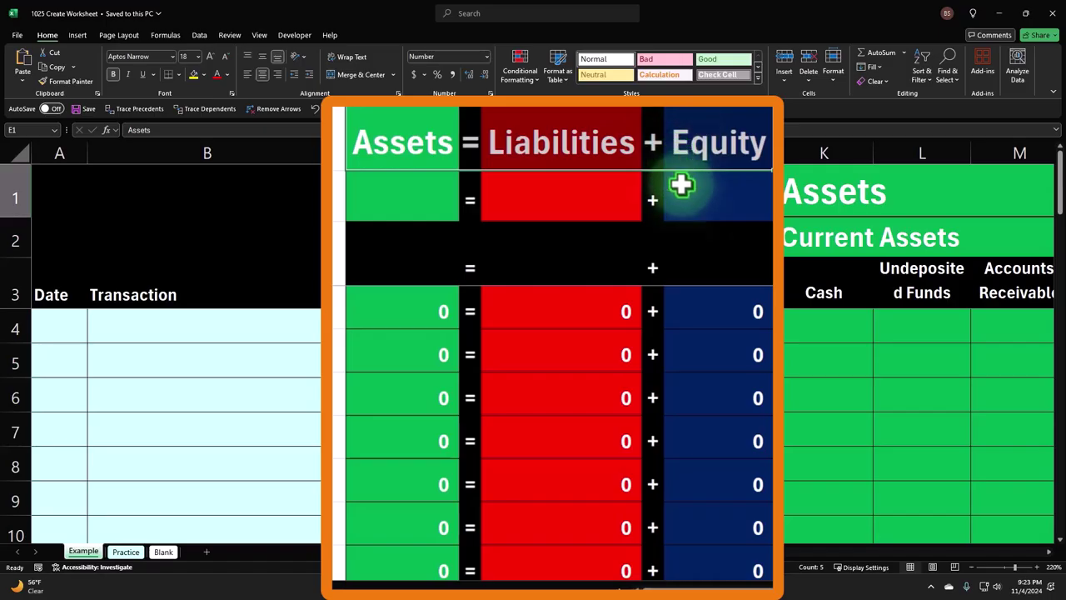
left_click(716, 145)
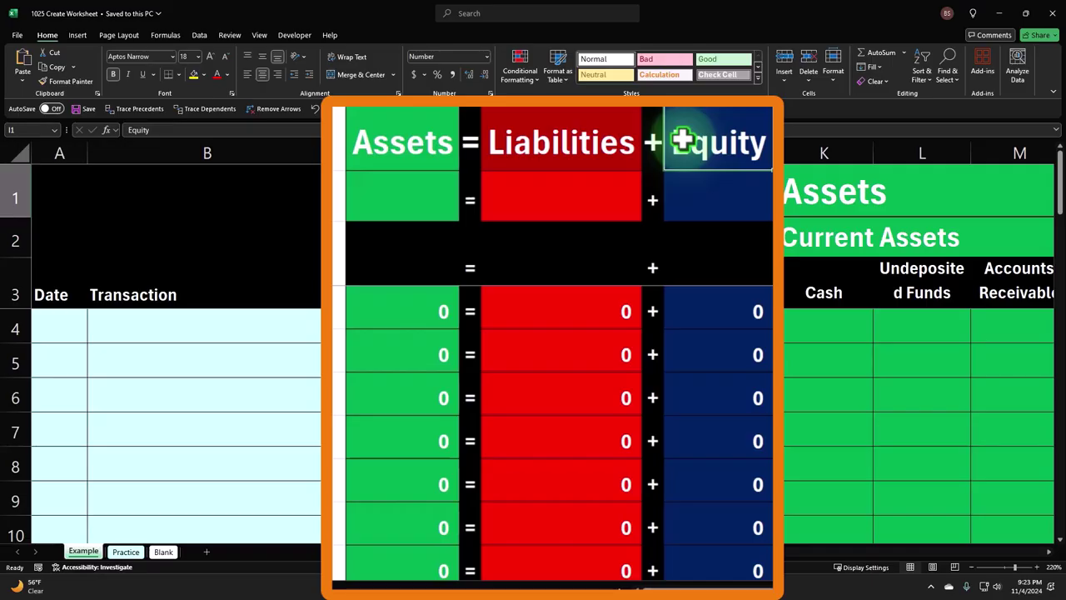
left_click(388, 135)
left_click(519, 122)
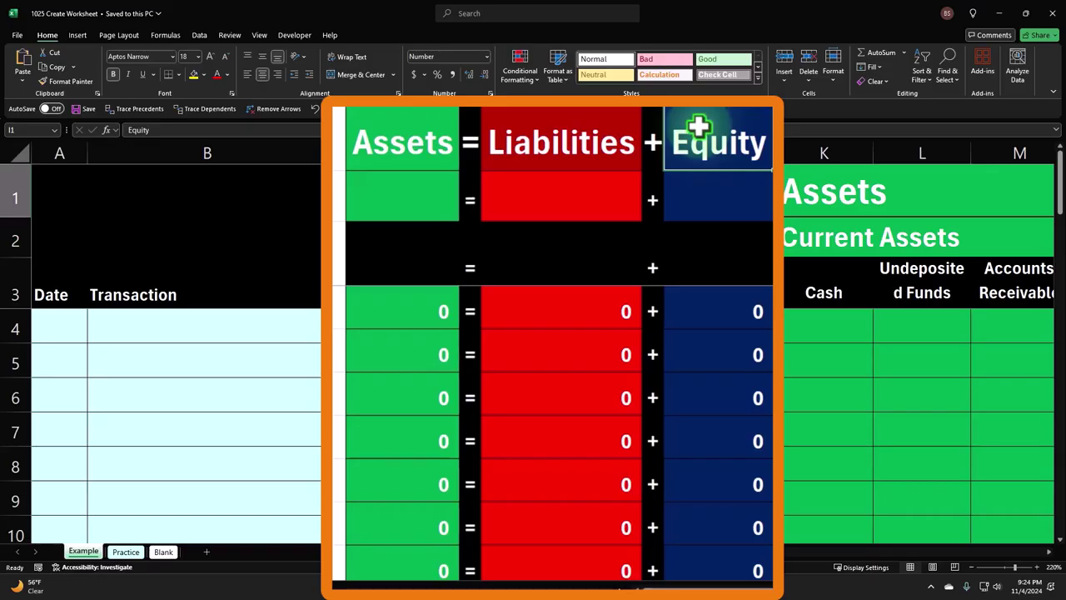
Step: Examine the subdivisions of the Equity section by selecting the Balance Sheet heading in V2:W2 and the Income Statement heading in X2:AC2
left_click_drag(702, 556, 903, 563)
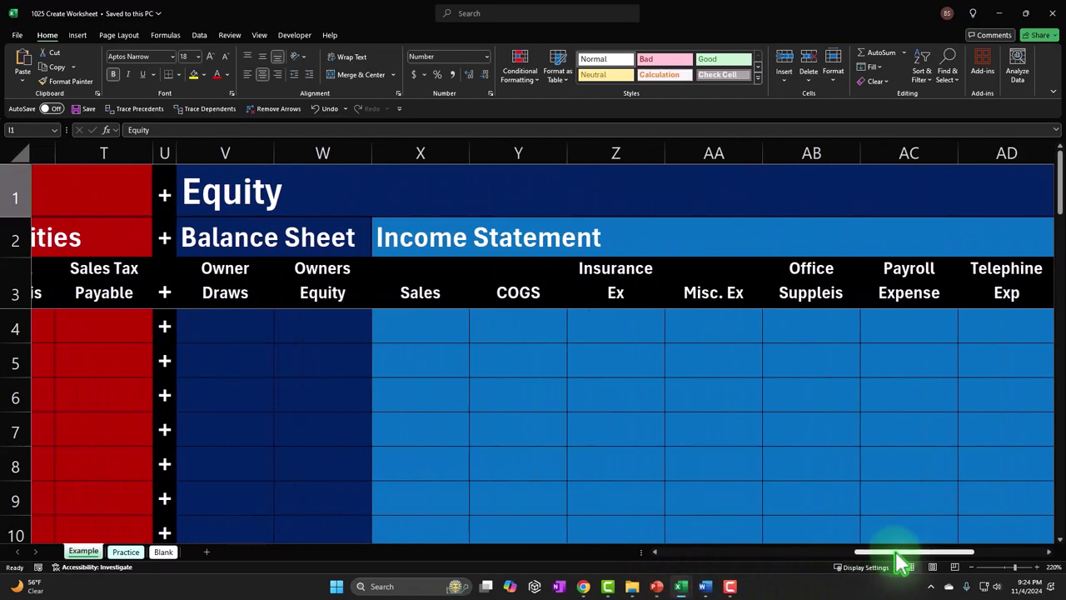
left_click(233, 236)
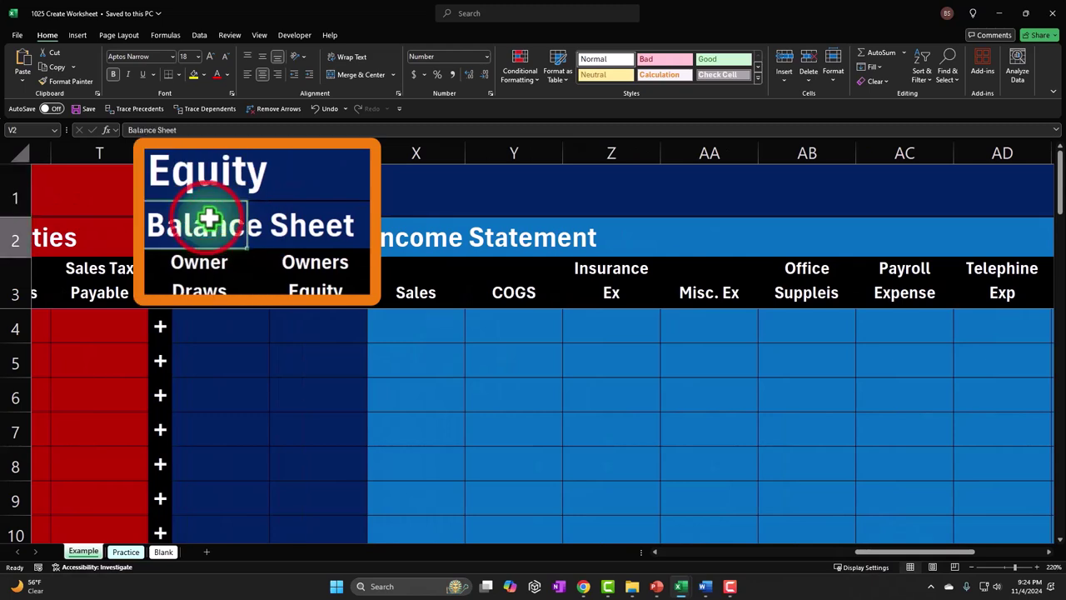
left_click_drag(208, 218, 317, 223)
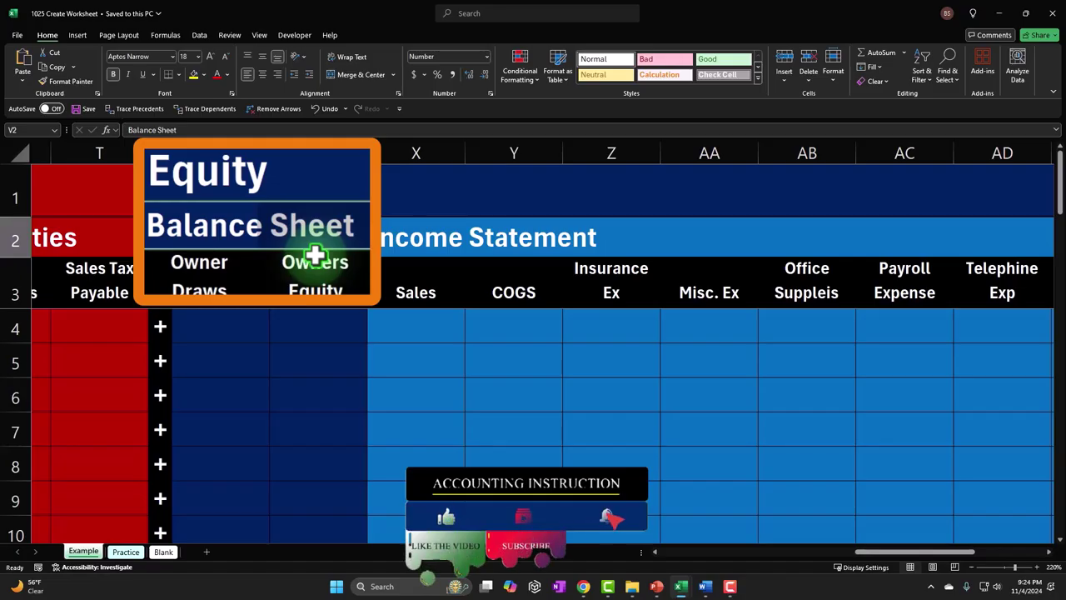
left_click_drag(379, 238, 888, 242)
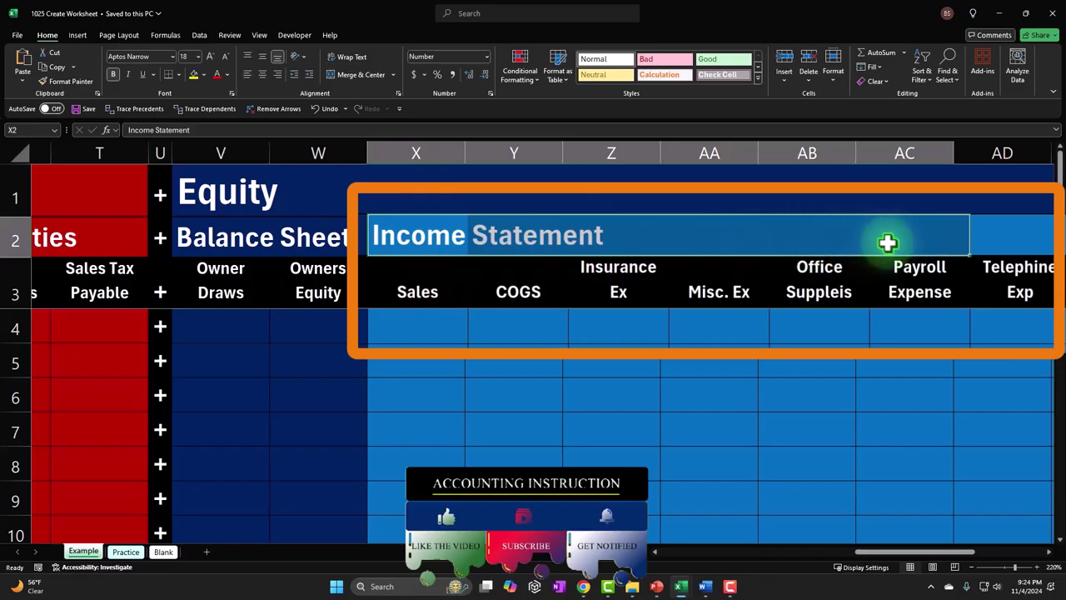
Step: Compare Sales cell X4 with COGS and expense cells Y4:AC4, and the Income Statement heading with the Balance Sheet heading
left_click(419, 333)
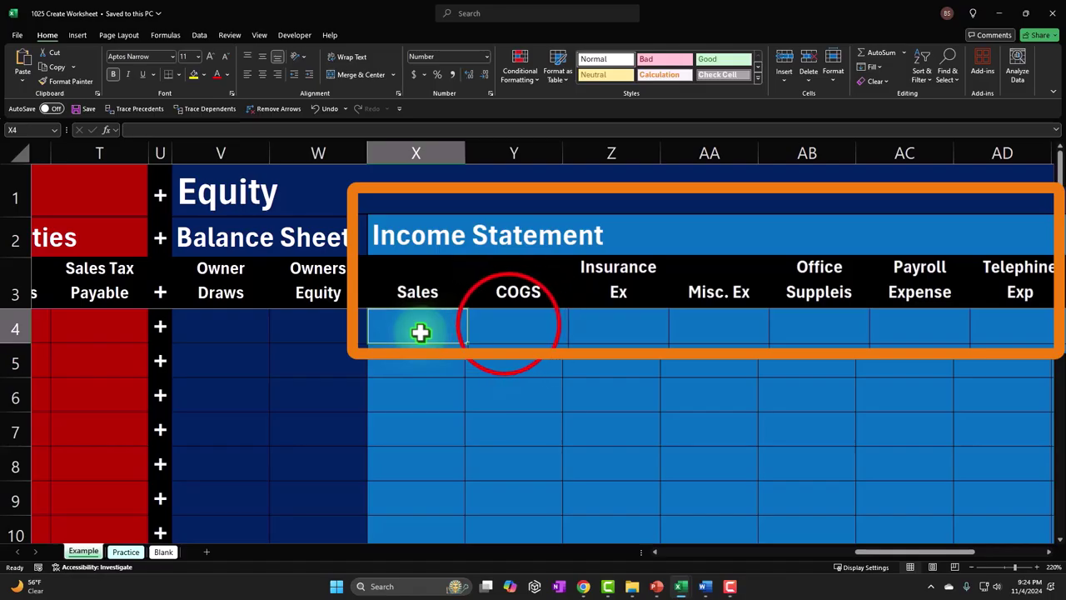
left_click_drag(507, 324, 900, 311)
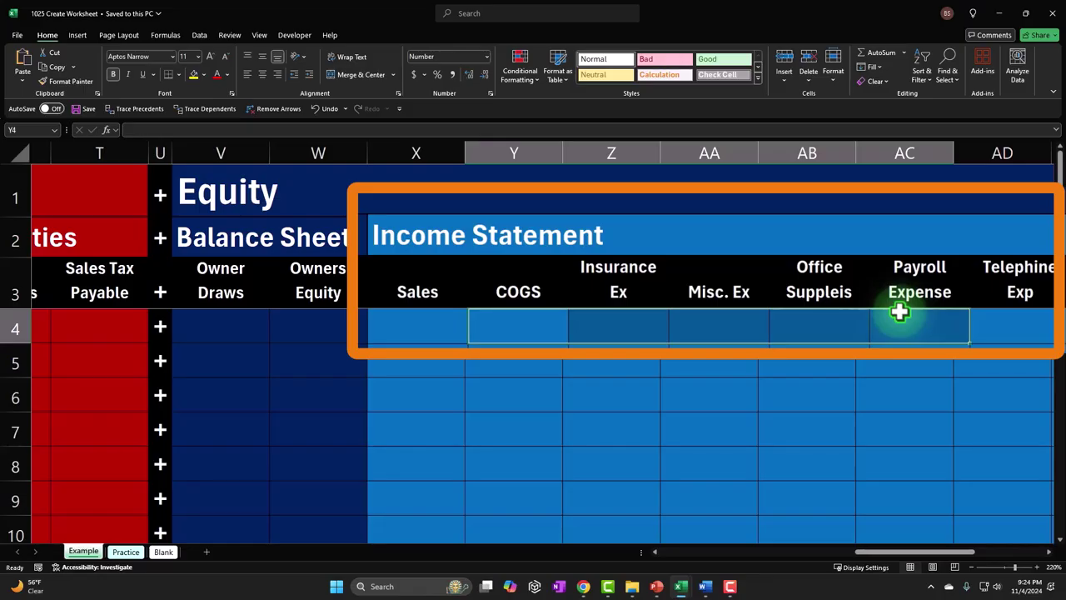
left_click_drag(417, 225, 966, 226)
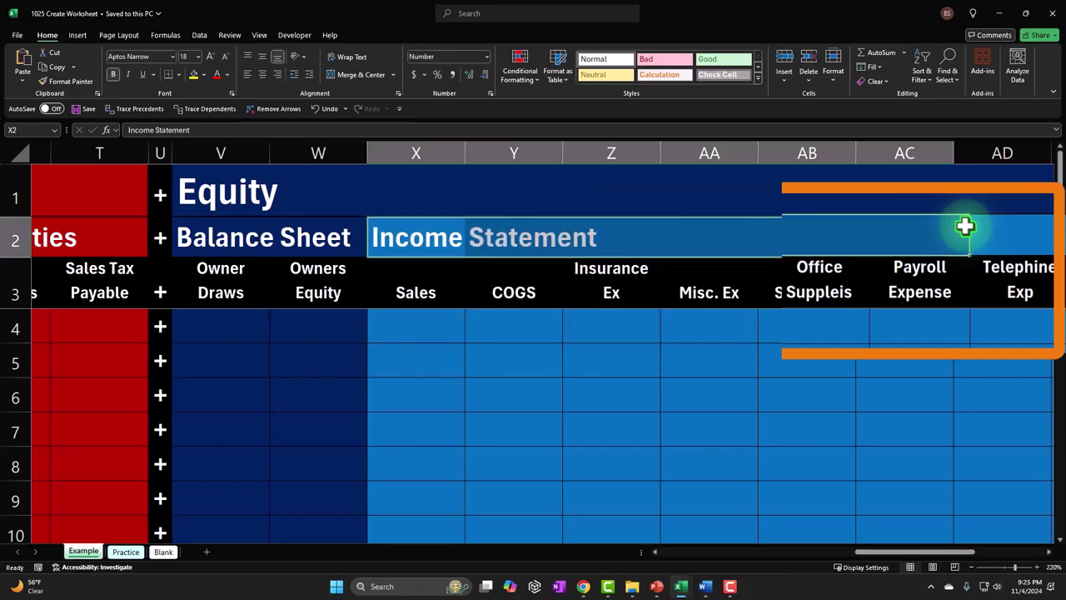
left_click_drag(214, 225, 325, 237)
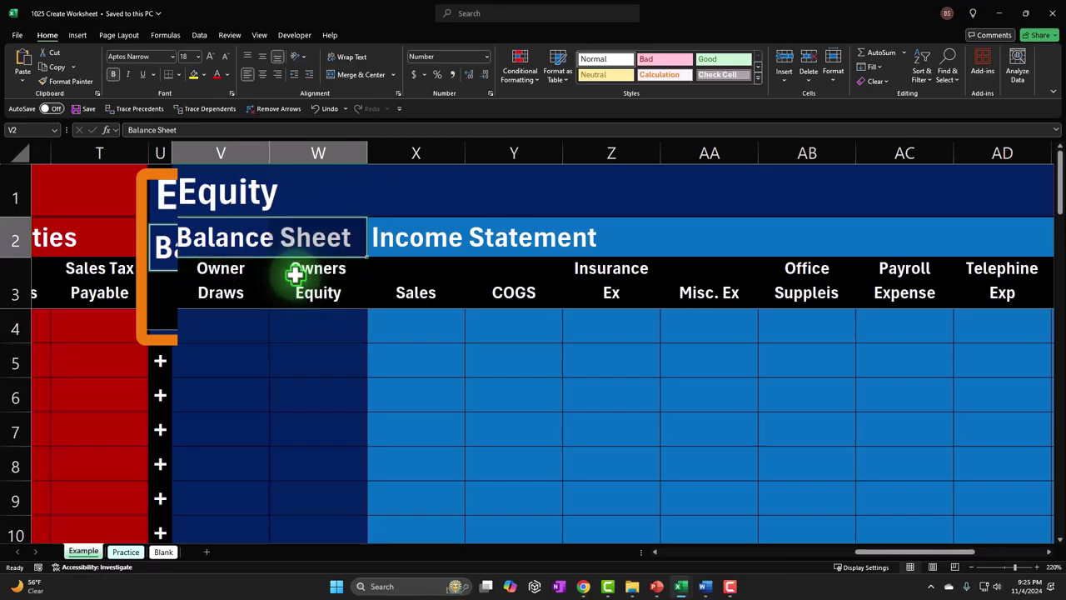
Step: Examine the Date and Transaction entry cells A4:B5, the first Cash cell K4, and the summary equation range E2:I5
left_click(893, 551)
left_click_drag(897, 560, 662, 563)
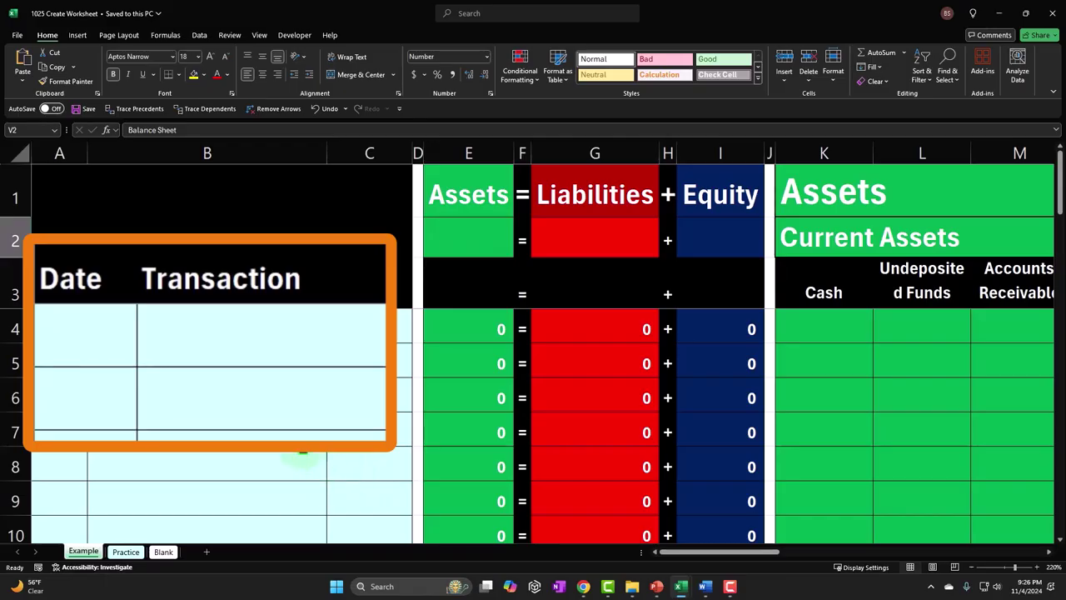
left_click_drag(76, 329, 198, 364)
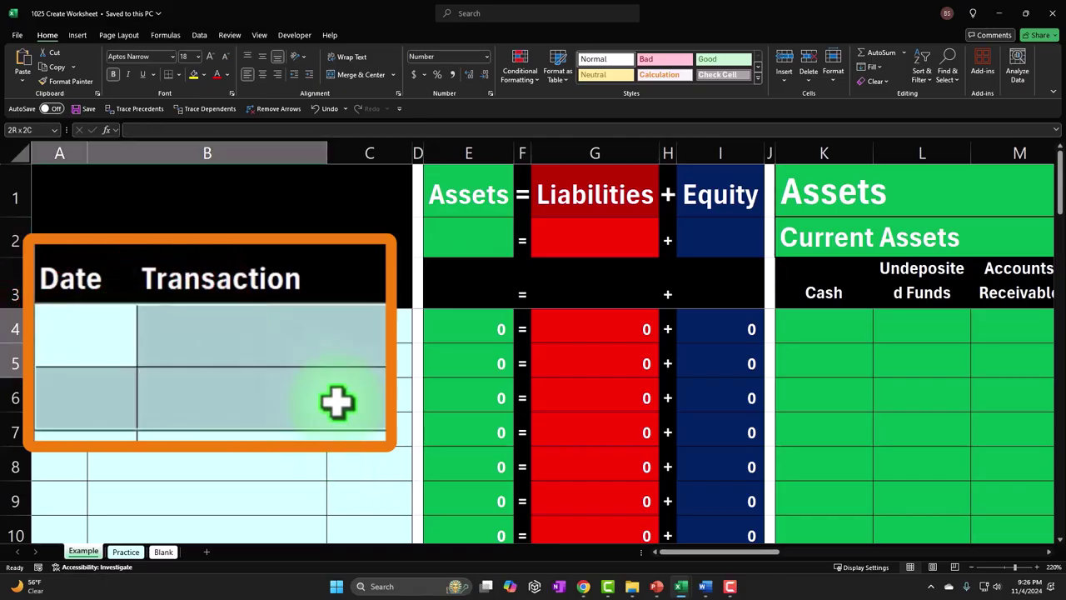
left_click(793, 333)
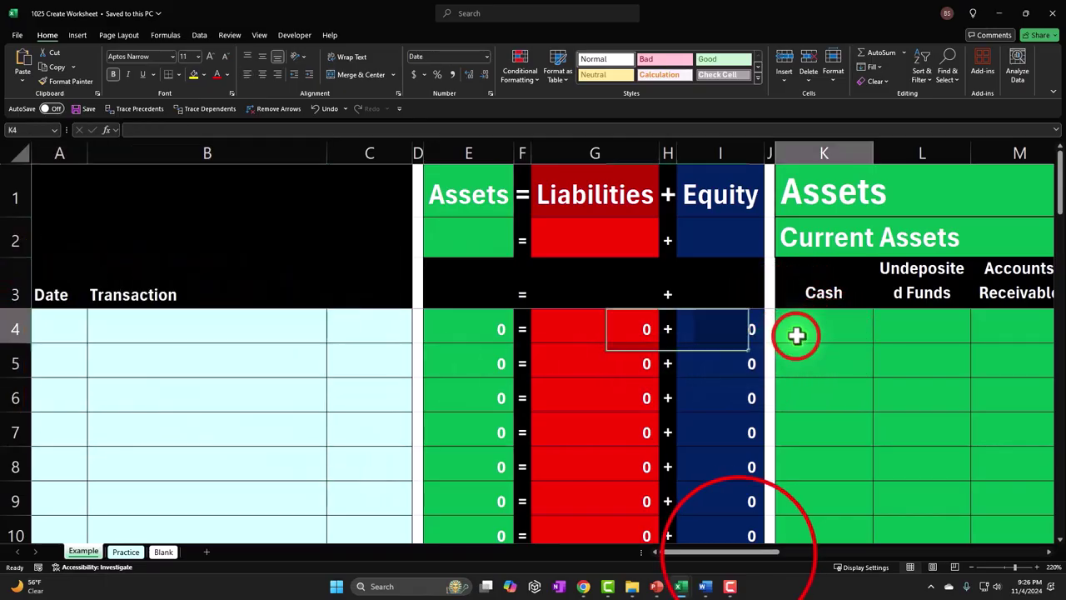
left_click_drag(739, 553, 713, 555)
left_click_drag(209, 248, 437, 411)
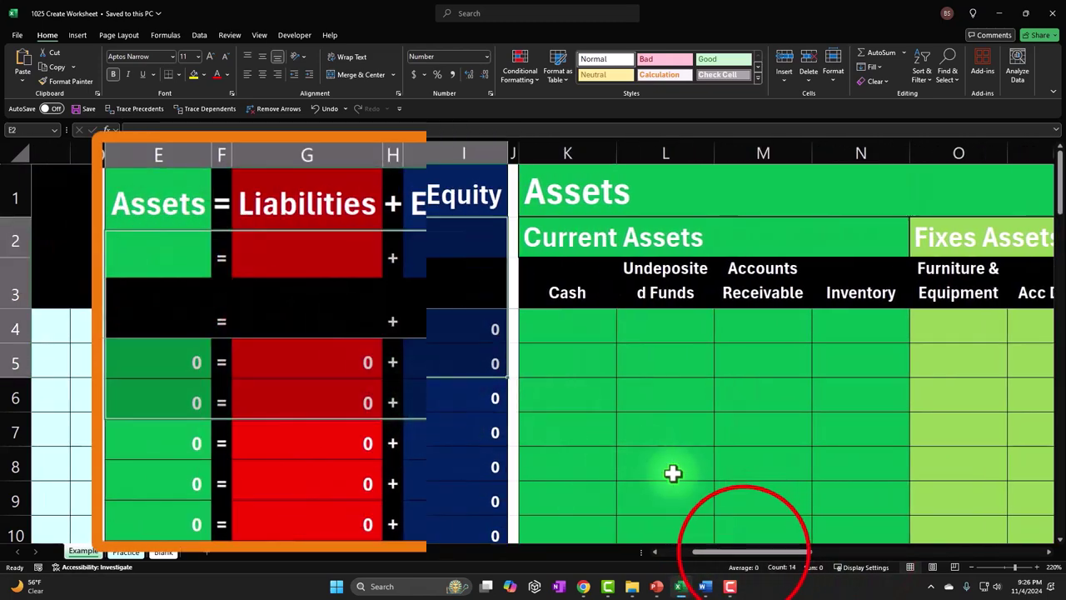
Step: Review the asset account headings by selecting Cash through Inventory in K3:N3 and Furniture & Equipment with Acc Depre in O3:P3
left_click_drag(746, 552, 754, 556)
left_click(516, 238)
left_click_drag(513, 283, 805, 278)
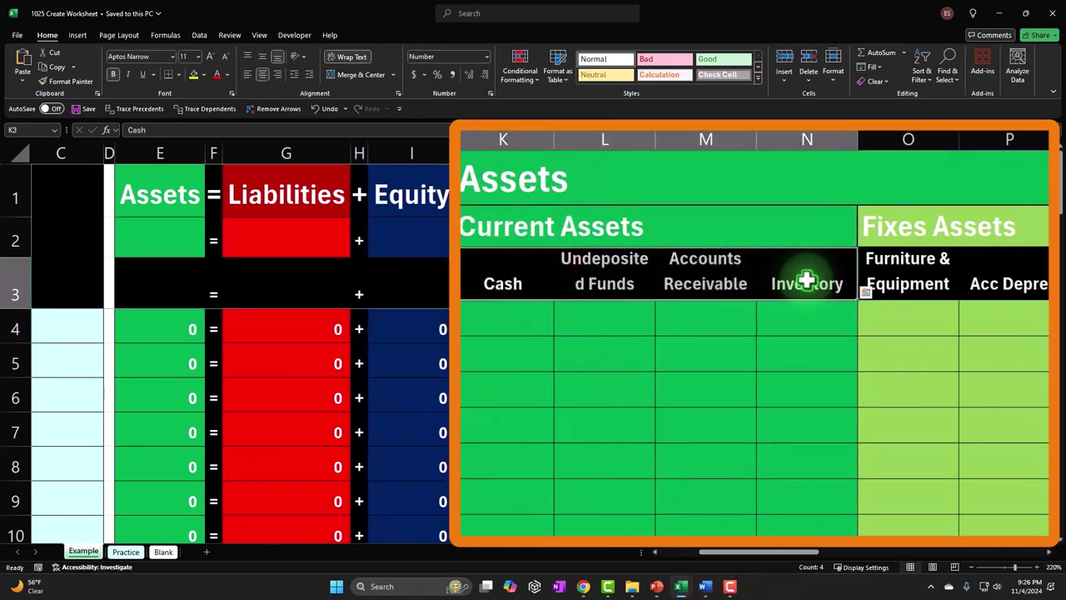
left_click_drag(506, 279, 778, 295)
left_click(783, 554)
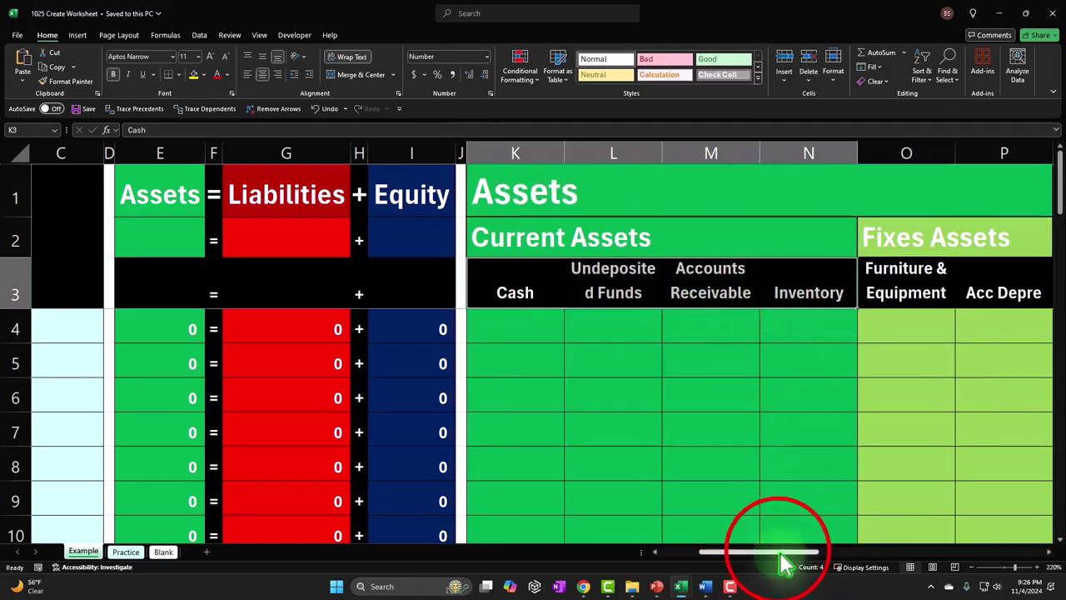
left_click_drag(781, 560, 843, 553)
left_click_drag(432, 277, 523, 289)
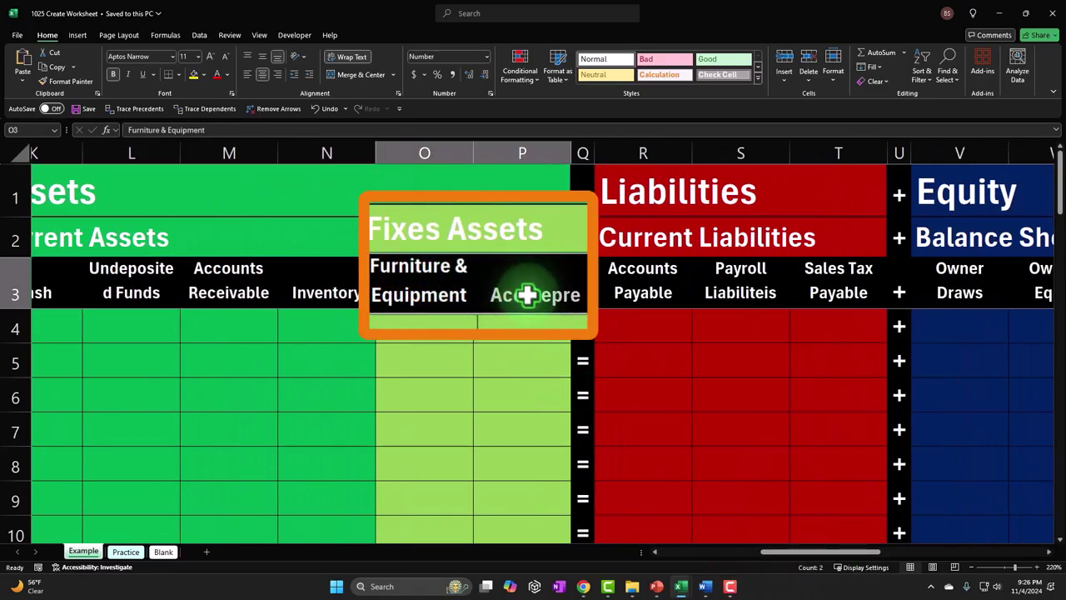
Step: Review the Current Liabilities account headings in R3:T3 and the Owner Draws and Owners Equity headings in V3:W3
left_click_drag(811, 553, 870, 558)
left_click(292, 280)
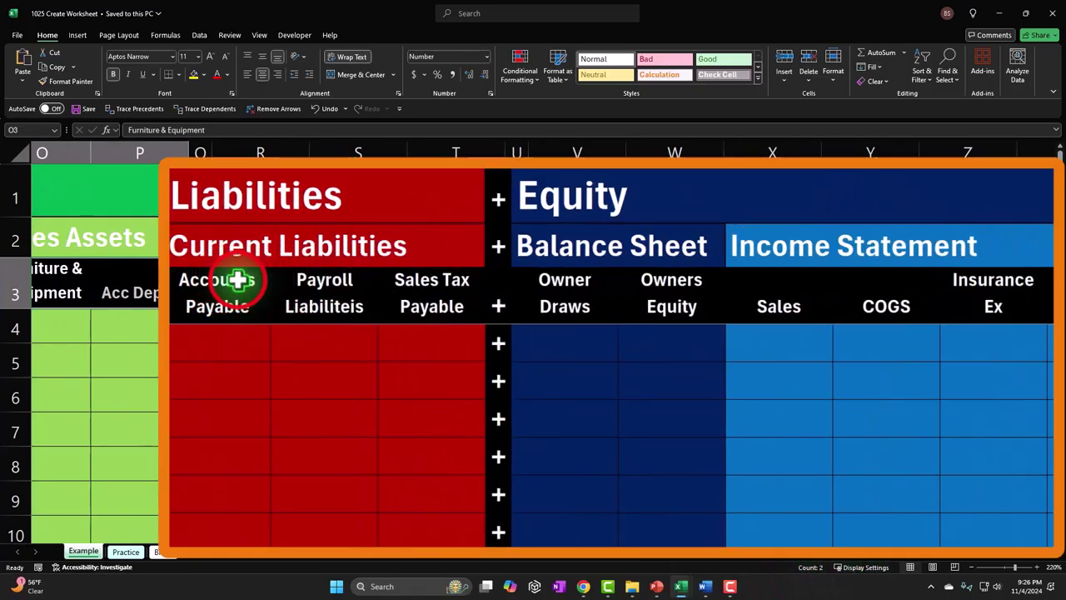
left_click_drag(241, 280, 396, 290)
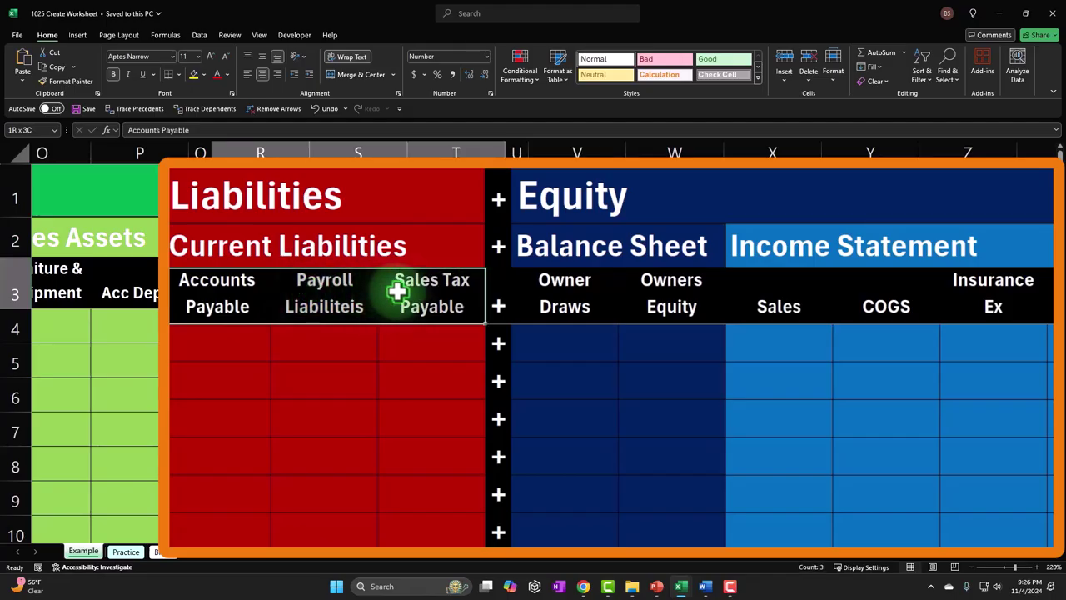
left_click_drag(567, 287, 667, 291)
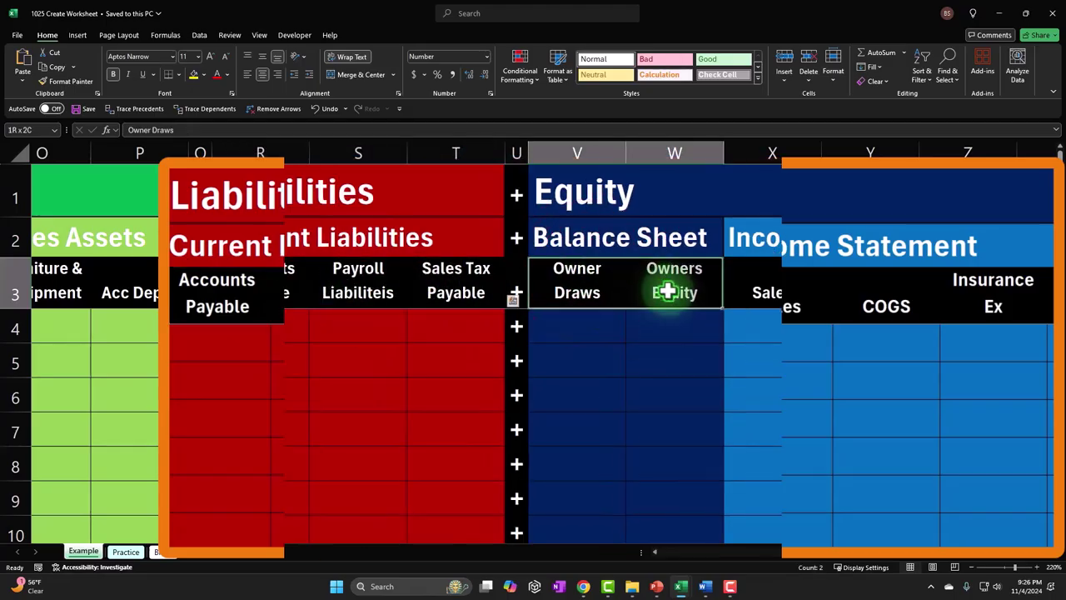
Step: Review the Income Statement account headings from Sales in X3 and COGS in Y3, and return to Transaction cell B7
left_click_drag(857, 552, 921, 538)
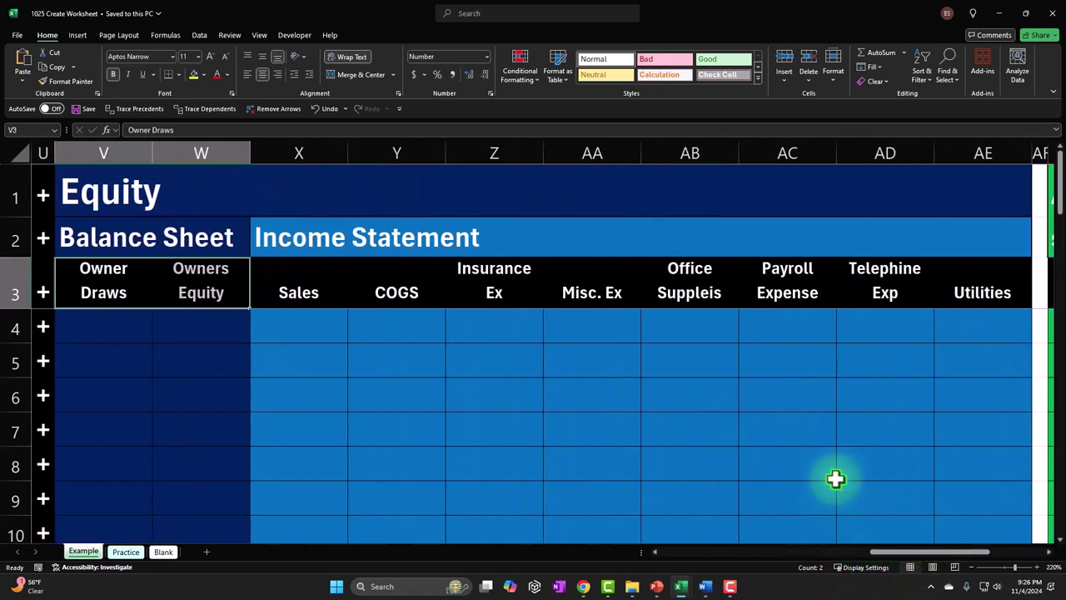
left_click_drag(302, 272, 302, 299)
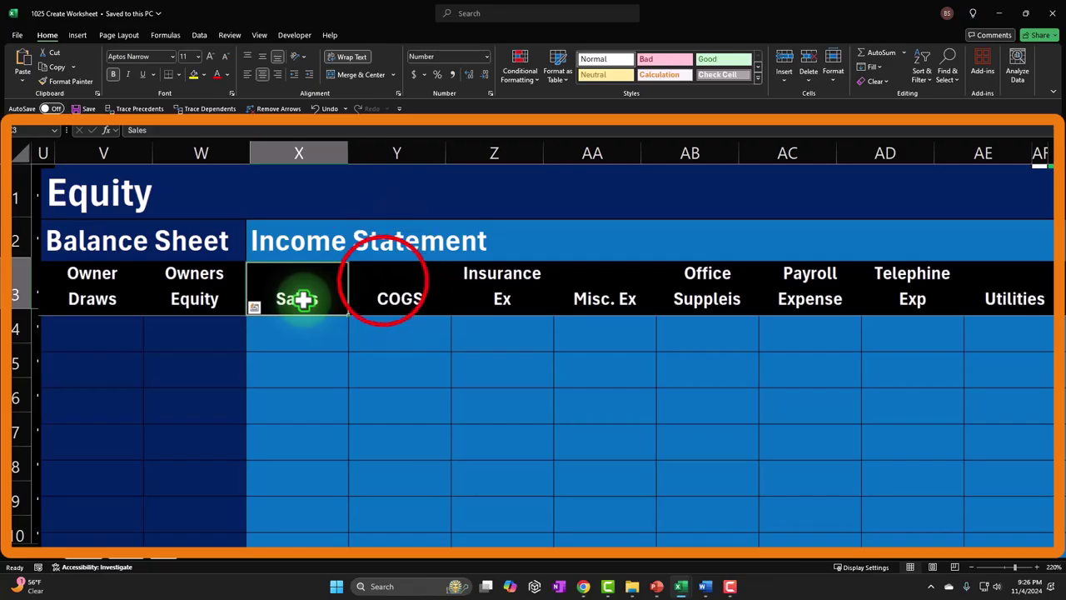
left_click(417, 287)
left_click_drag(427, 288, 386, 469)
left_click(230, 414)
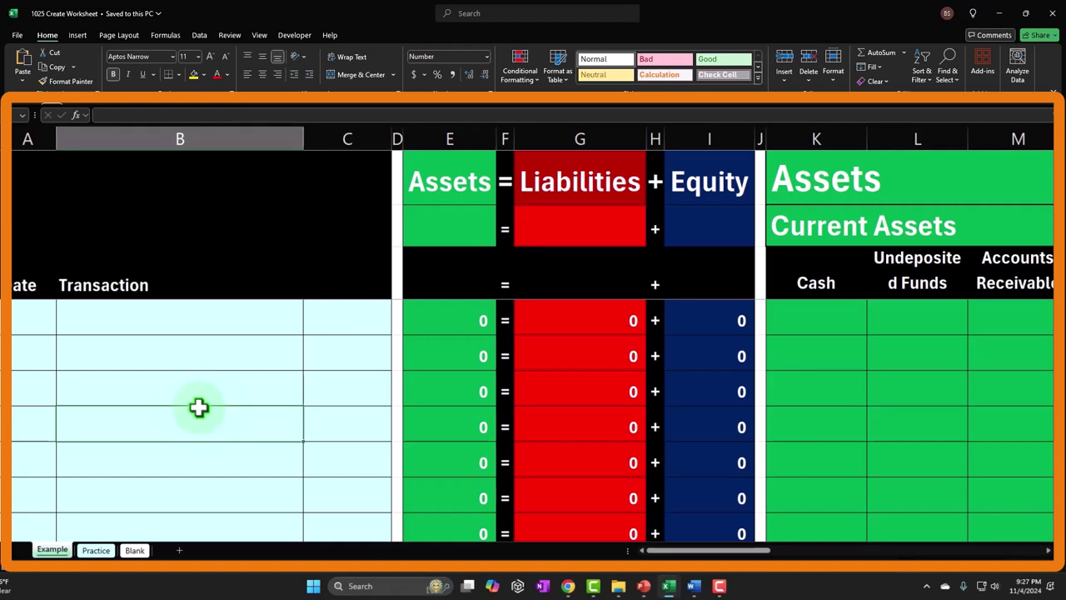
Step: View the Practice sheet's unlabelled equation layout, selecting cell E1, and open the Blank sheet for comparison
left_click(96, 550)
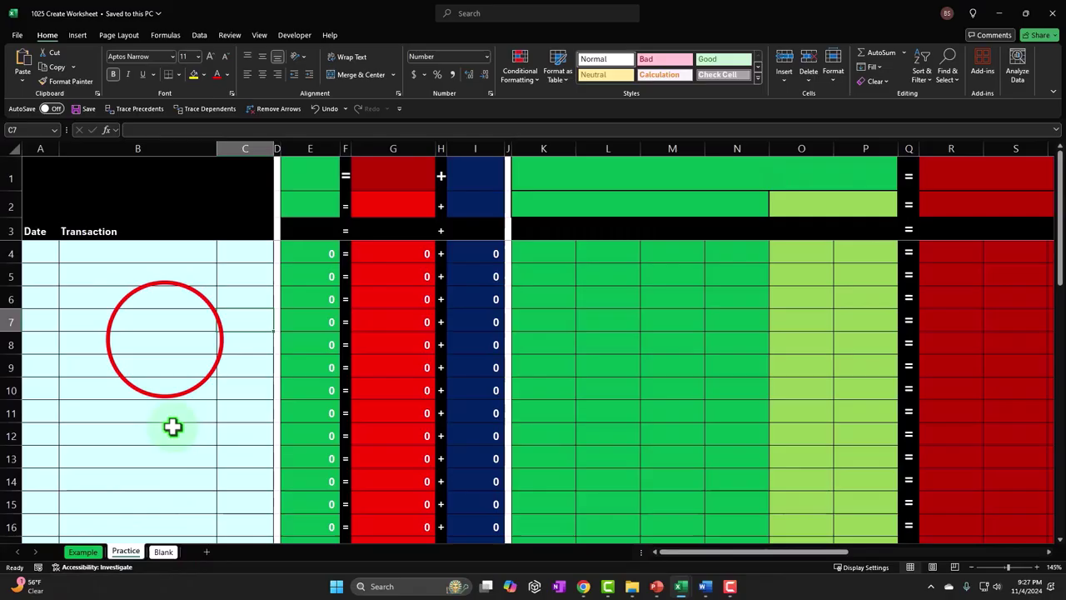
left_click(164, 339)
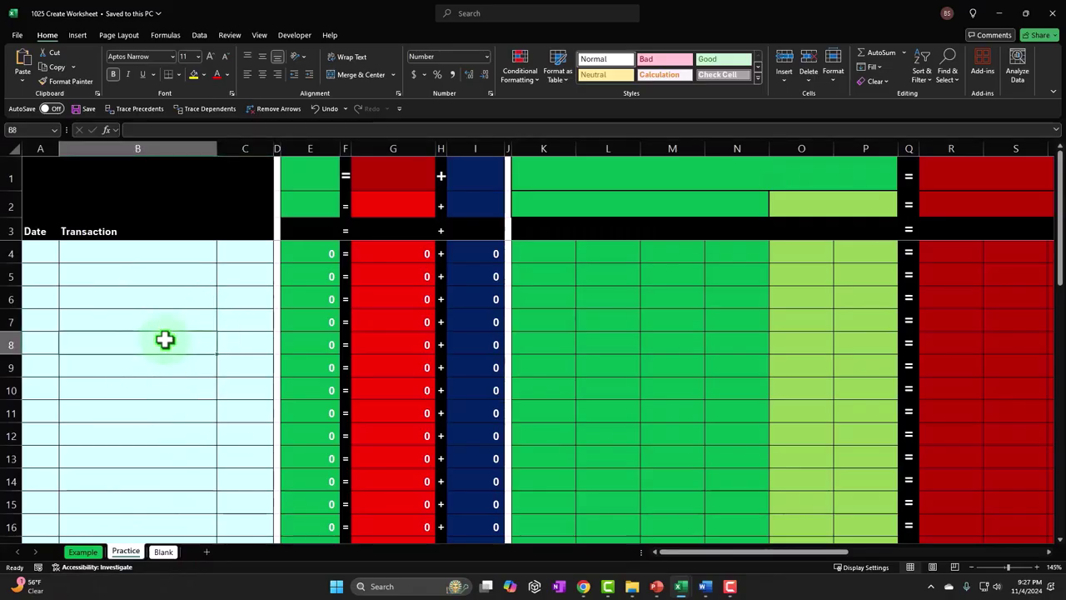
scroll(165, 339, "up", 4)
left_click(407, 180)
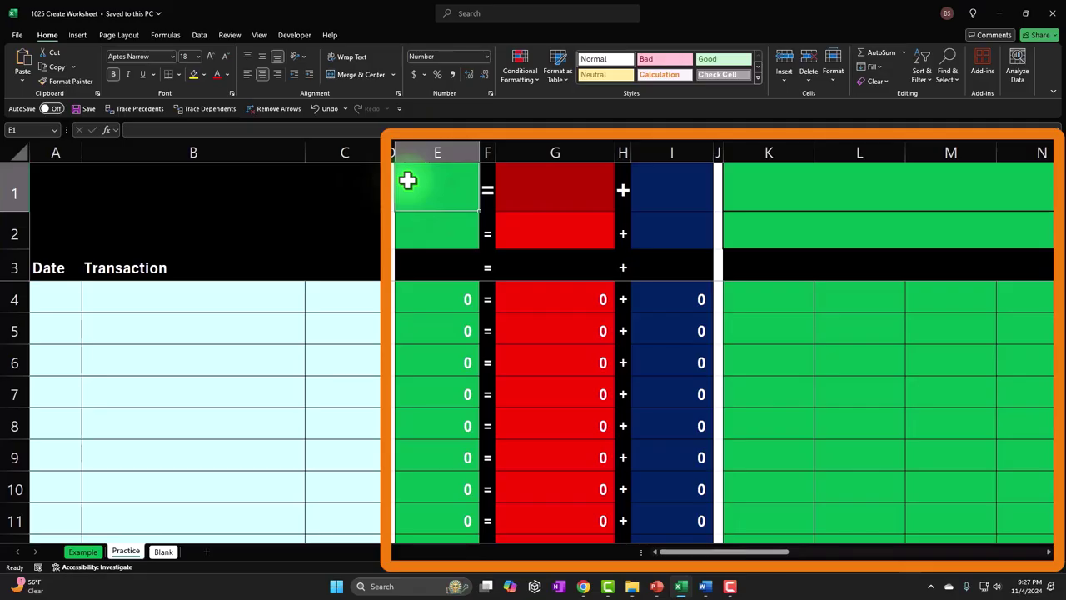
left_click(165, 552)
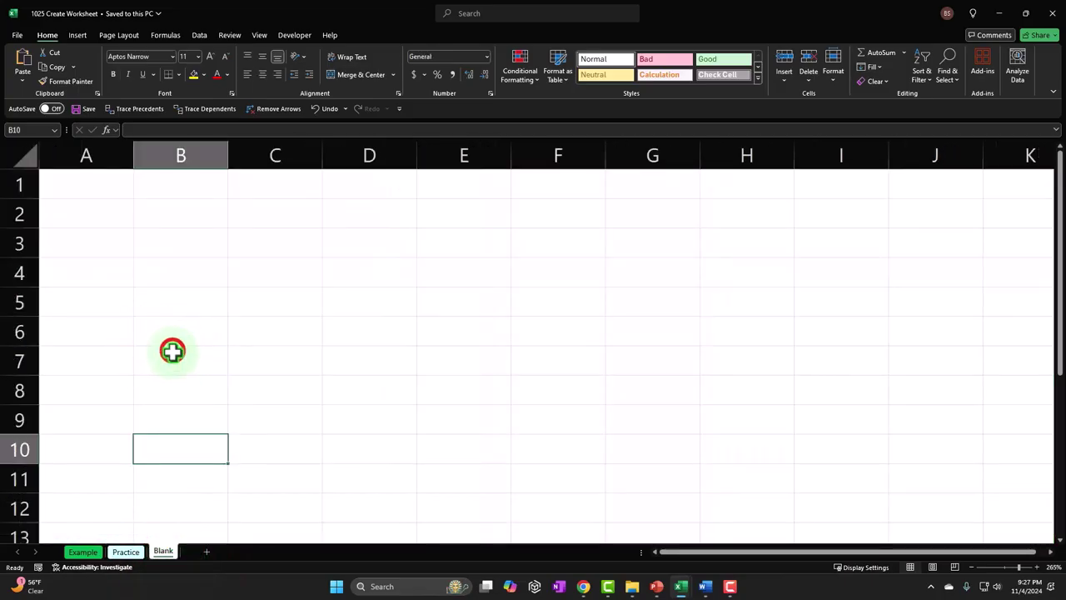
left_click(174, 351)
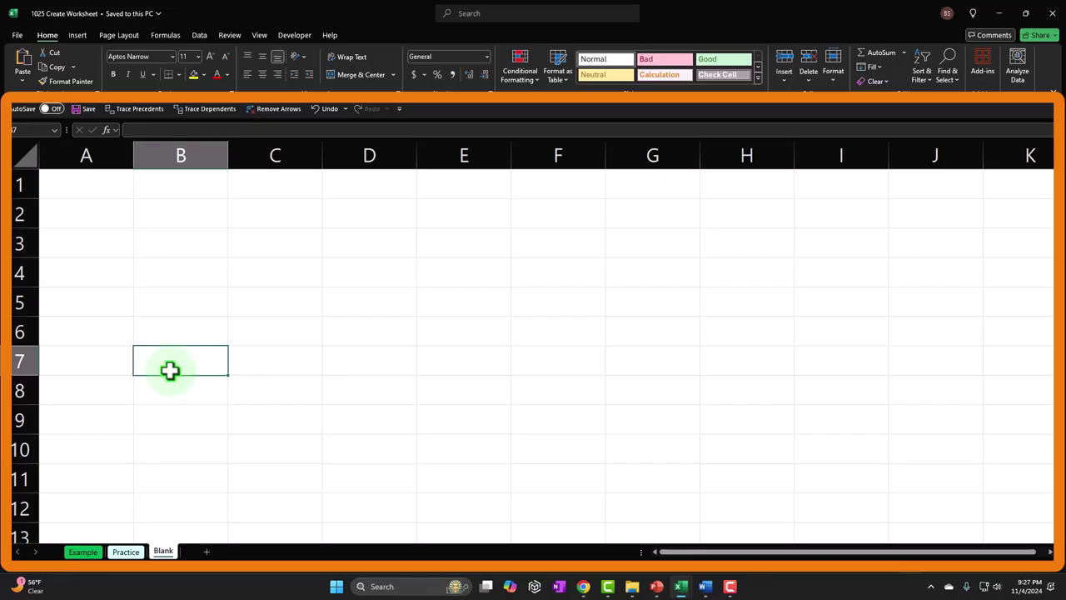
left_click(353, 242)
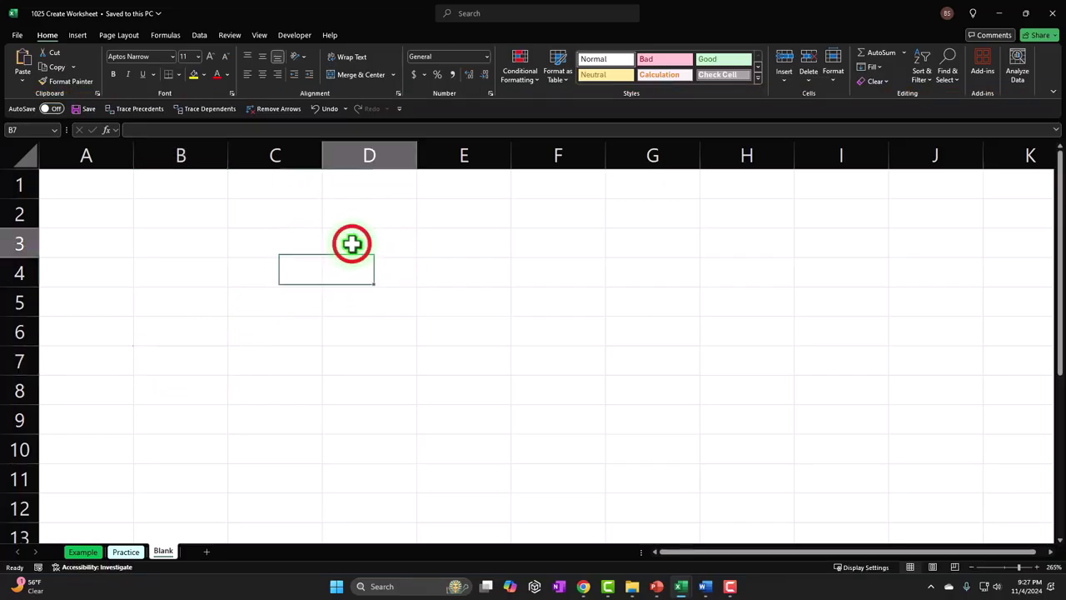
left_click(487, 57)
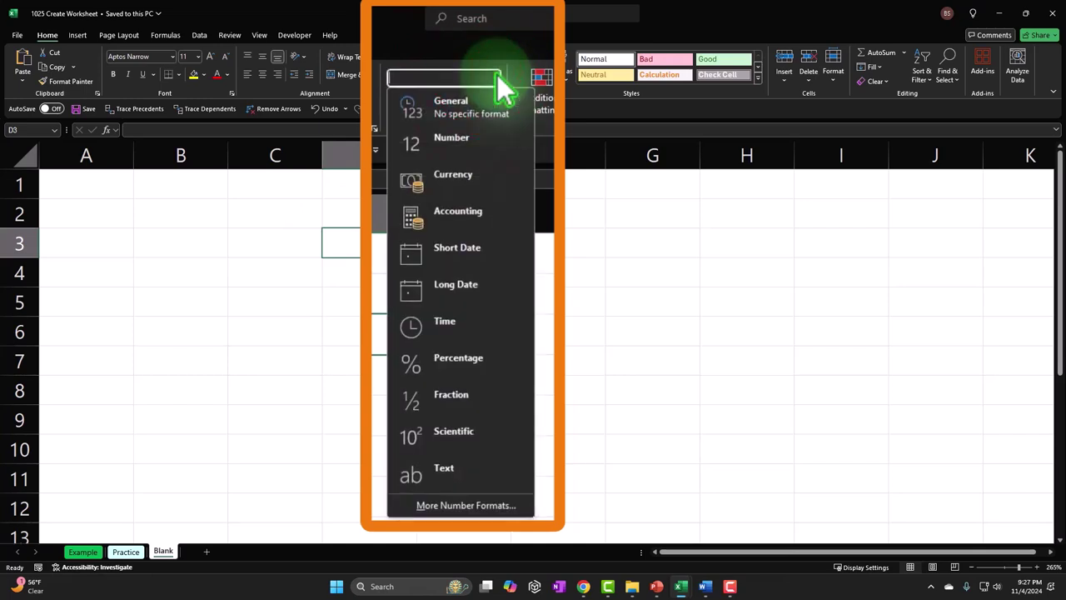
left_click(488, 59)
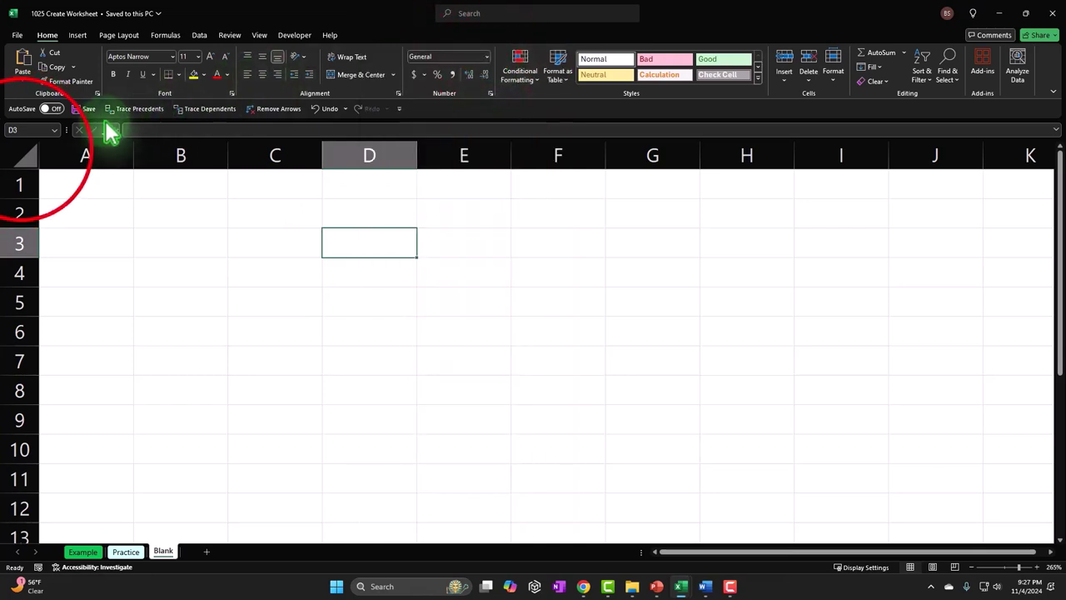
Step: Select the entire Blank sheet and choose the Currency number format with negative numbers in black parentheses
left_click(22, 150)
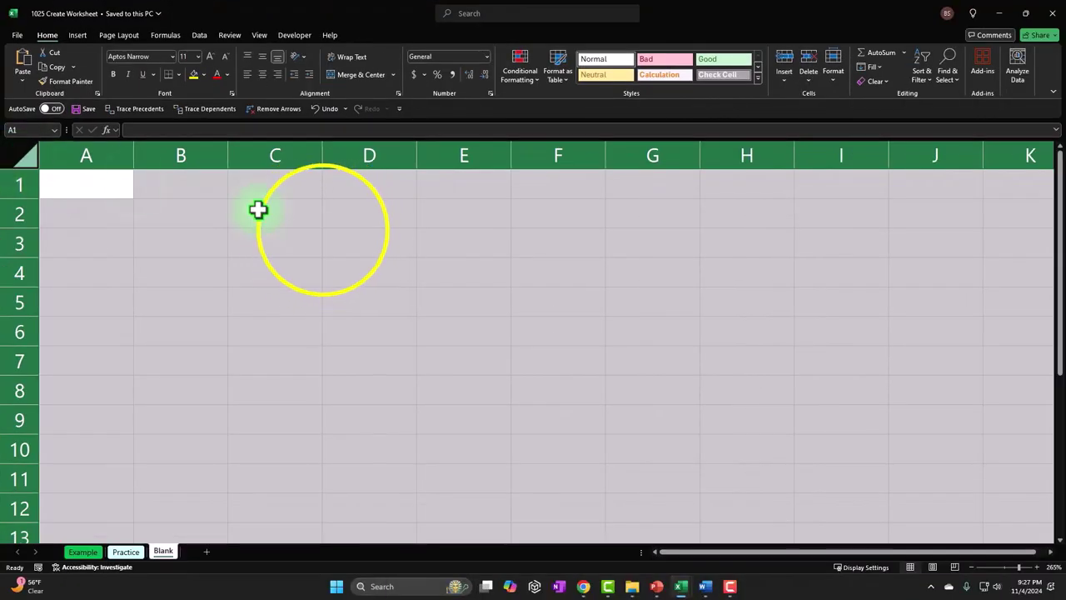
right_click(324, 230)
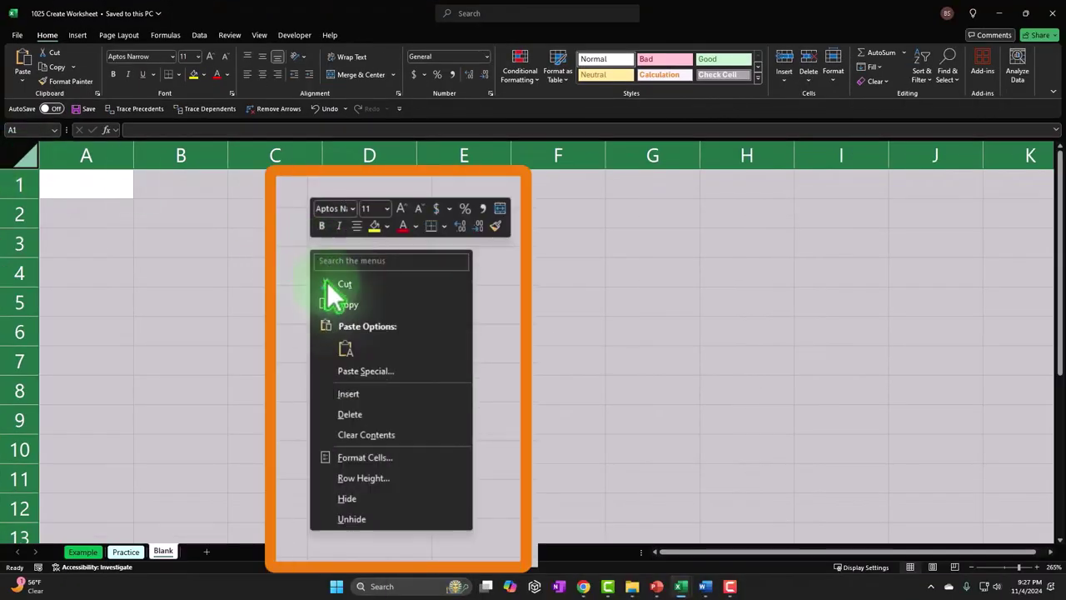
left_click(373, 454)
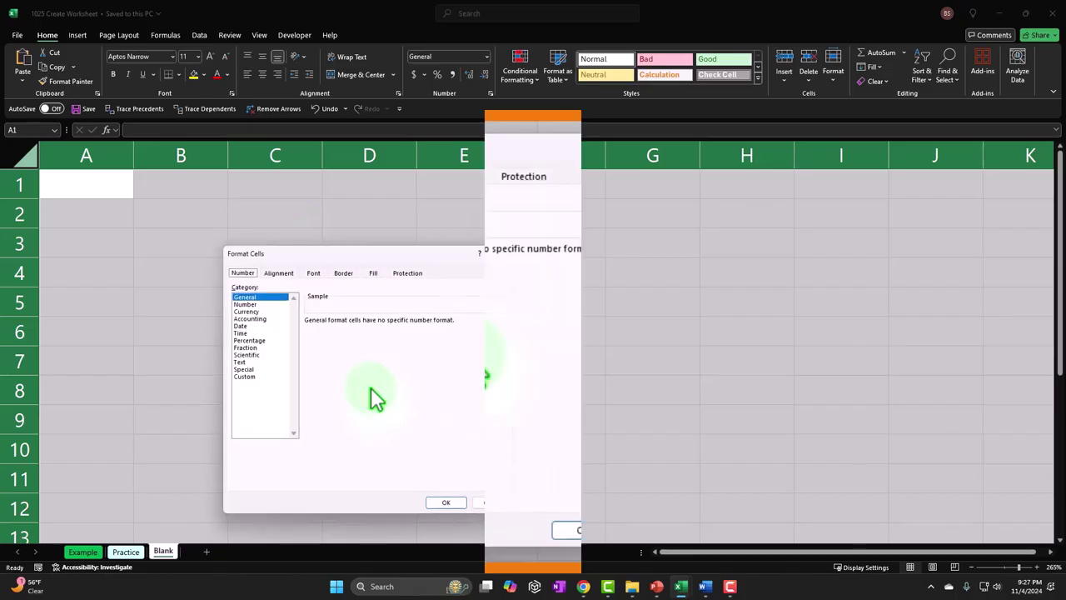
left_click(284, 236)
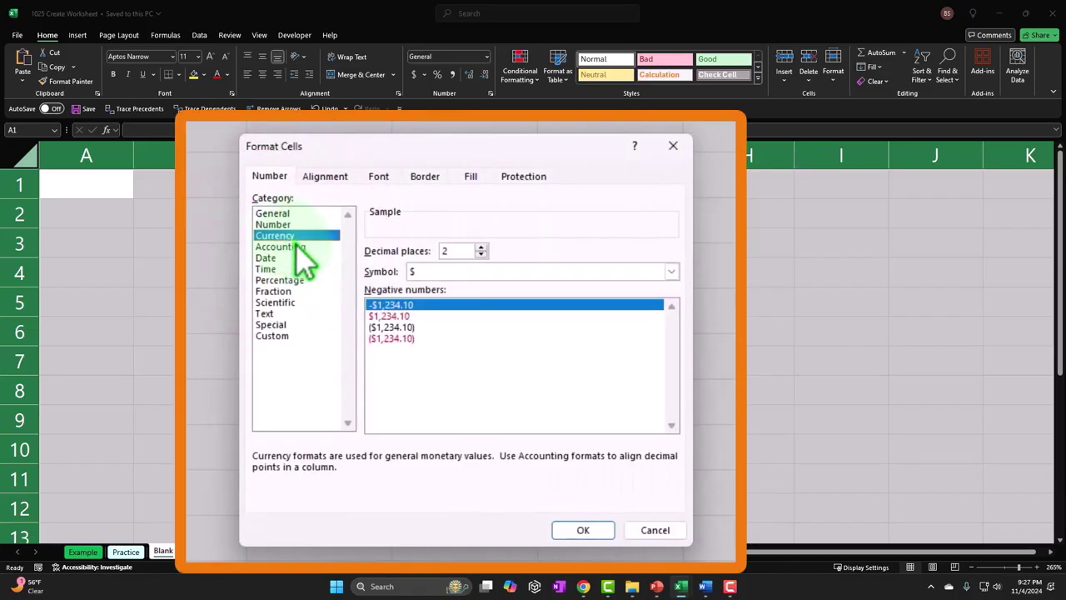
left_click(396, 339)
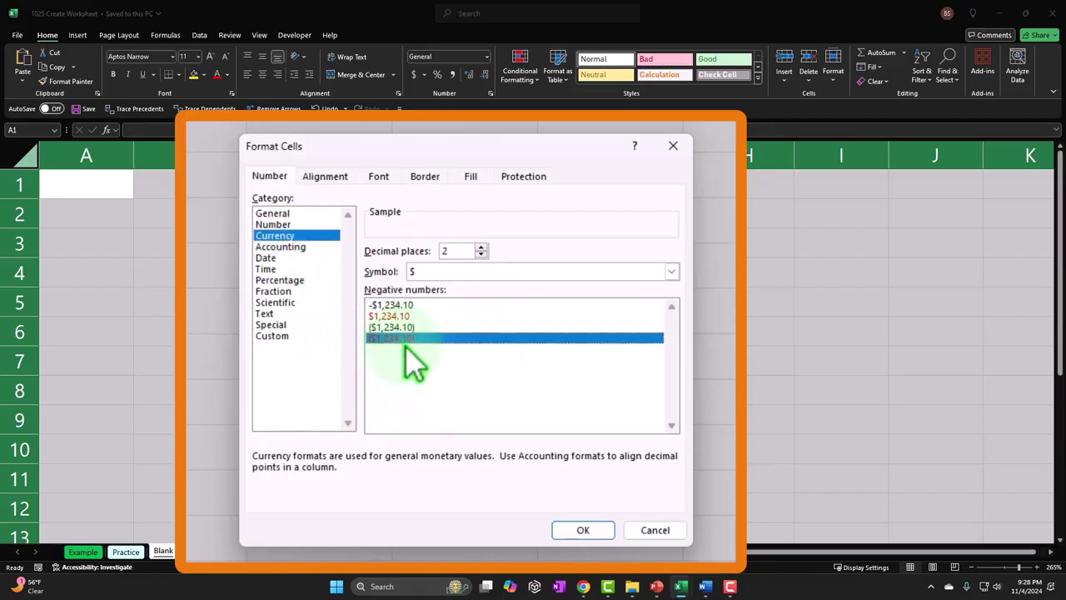
left_click(398, 326)
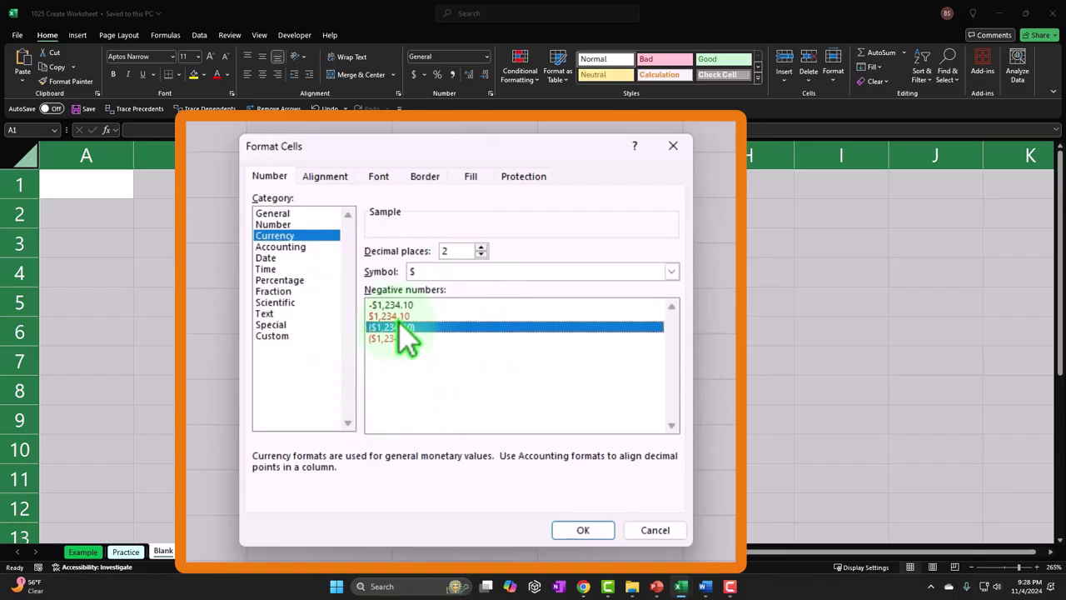
left_click(433, 317)
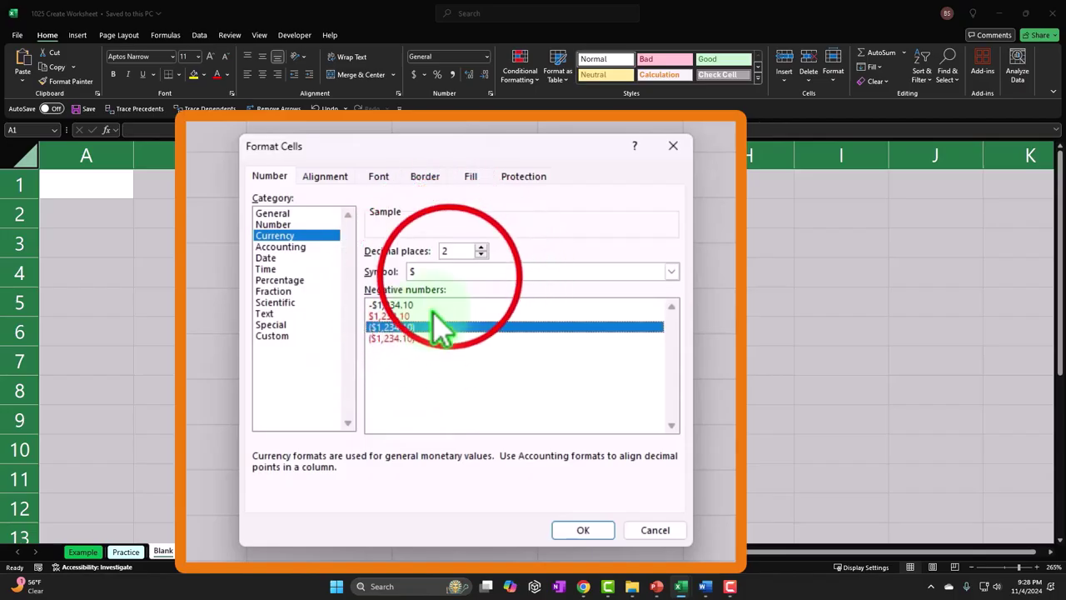
Step: Set the currency symbol to None and the decimal places to 0, and apply the format to the whole sheet
left_click(450, 275)
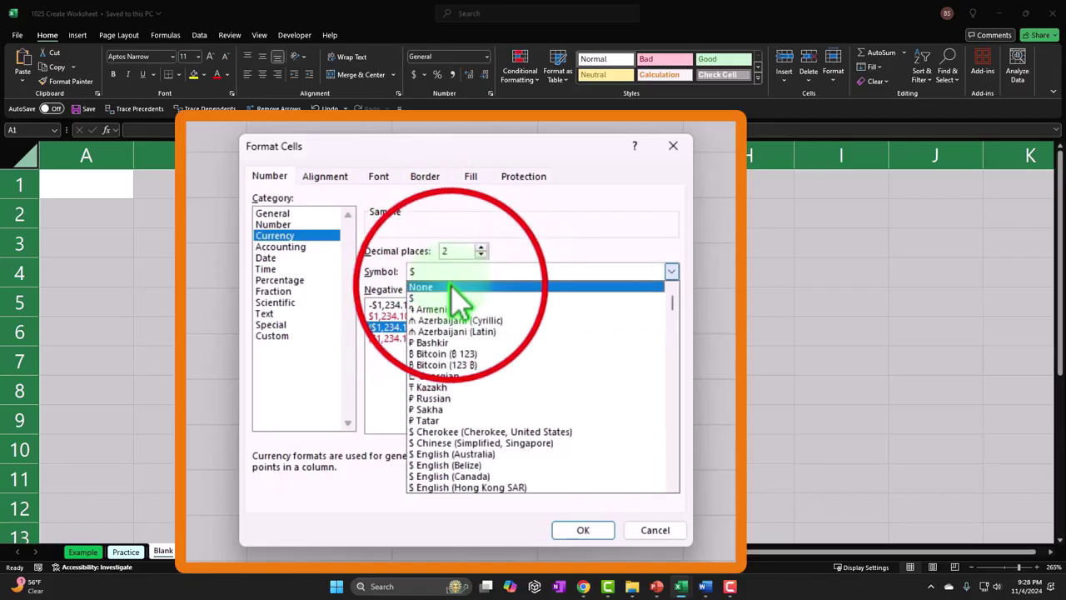
left_click(453, 287)
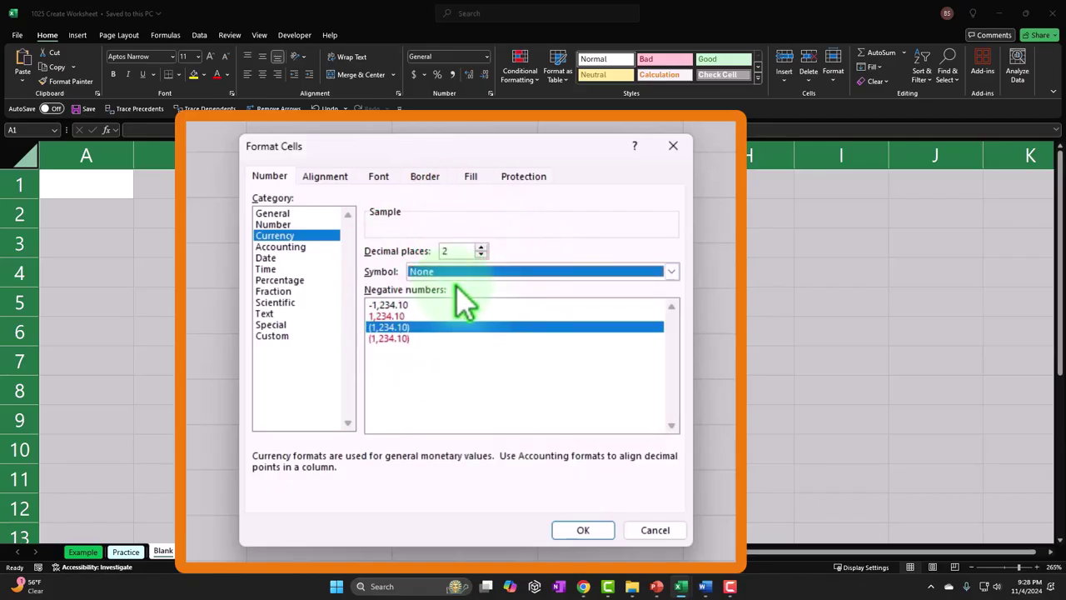
left_click(480, 254)
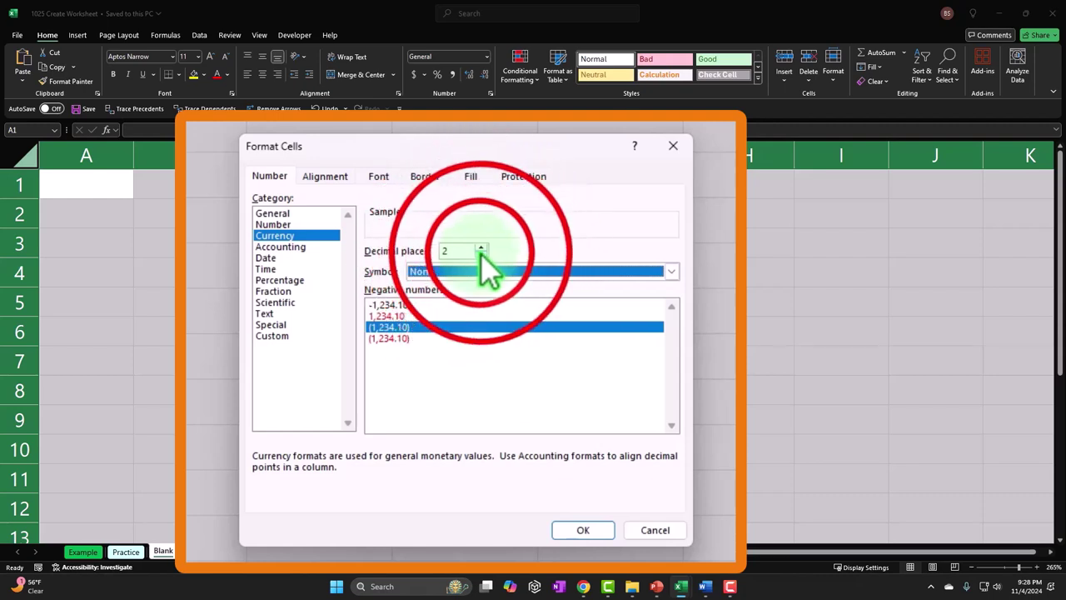
left_click(482, 255)
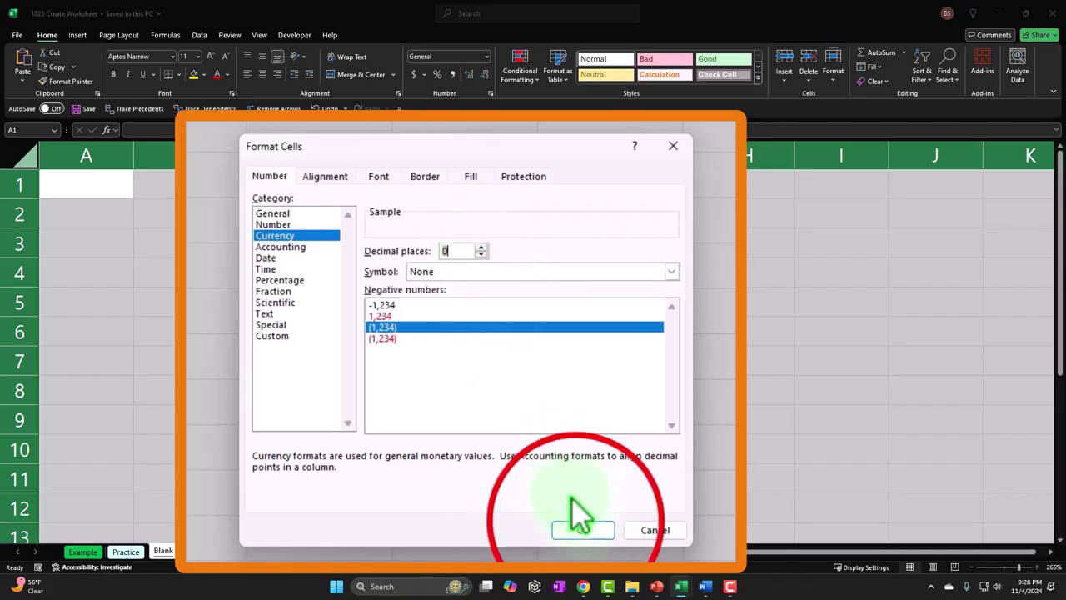
left_click(583, 527)
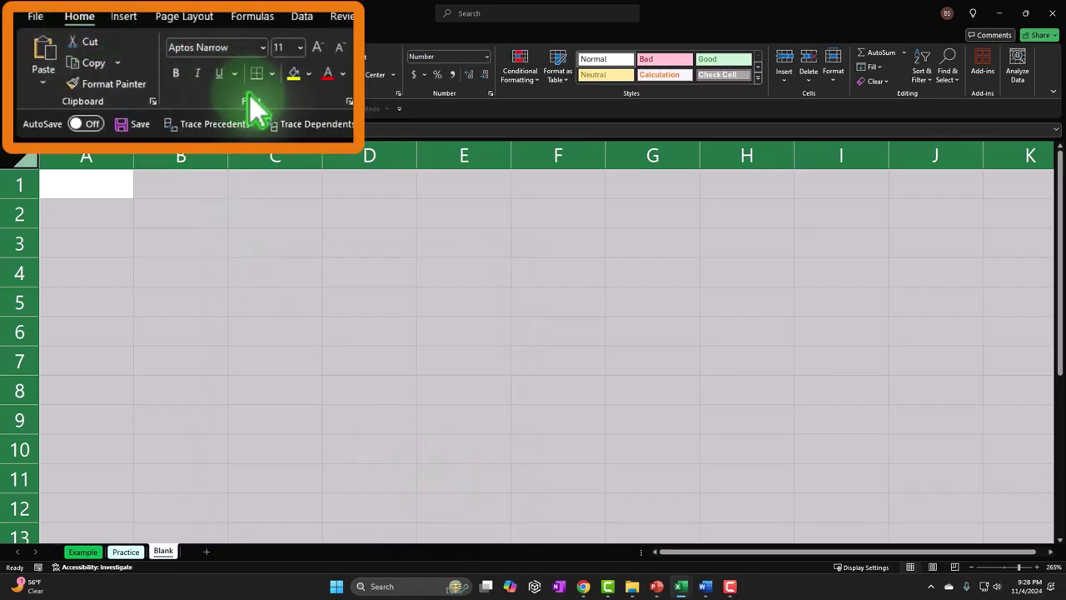
Step: Make the font of the entire Blank sheet bold and clear the whole-sheet selection
left_click(176, 73)
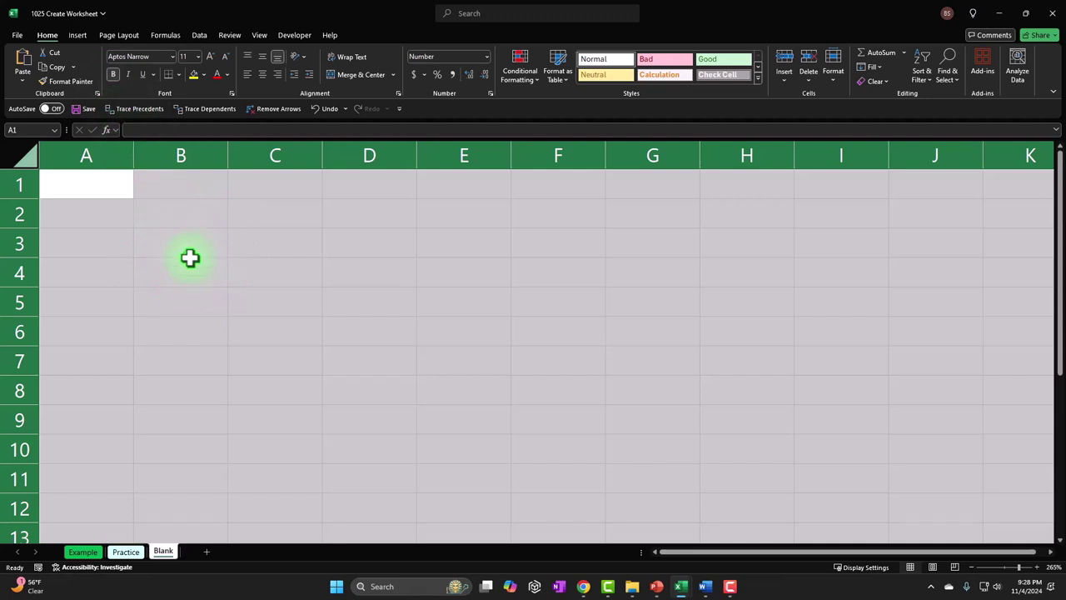
left_click(190, 259)
Step: Enter the heading "Assets" in A1 and a plain "=" sign without any cell reference in B1
left_click(107, 180)
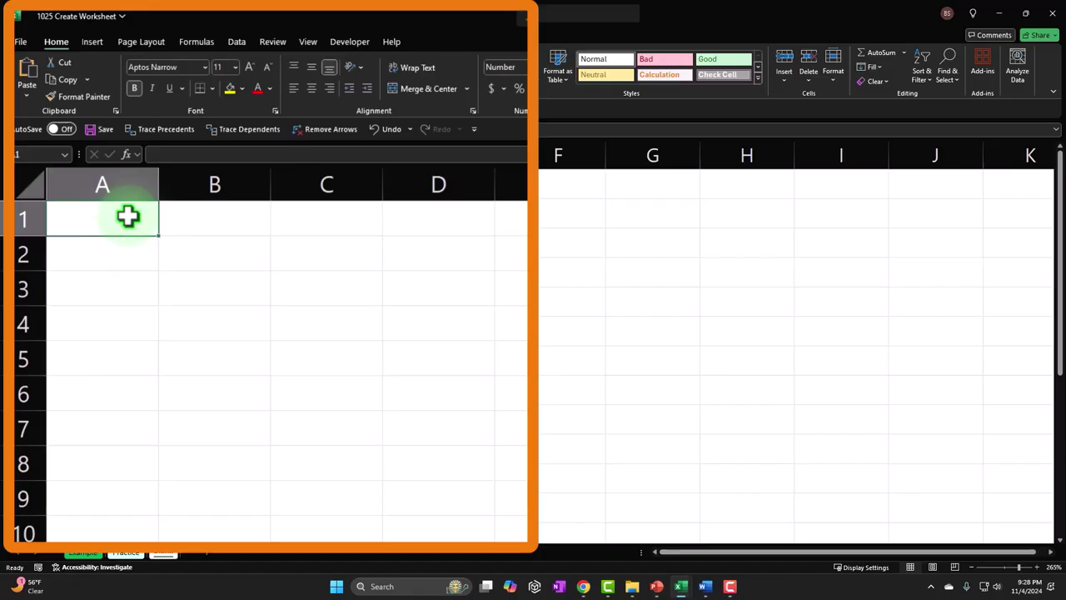
type("Assets")
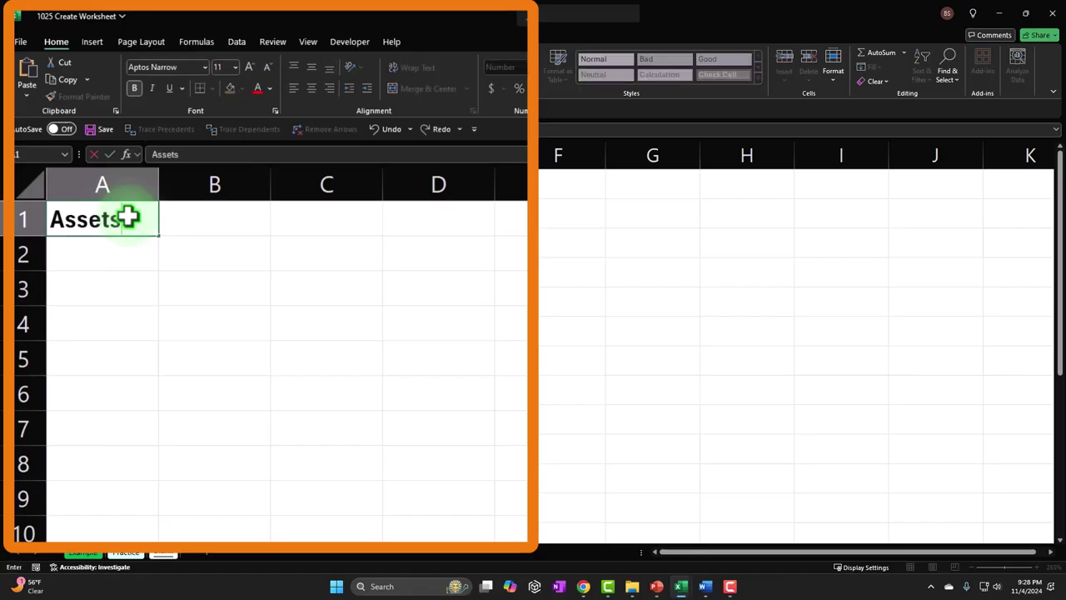
key("Tab")
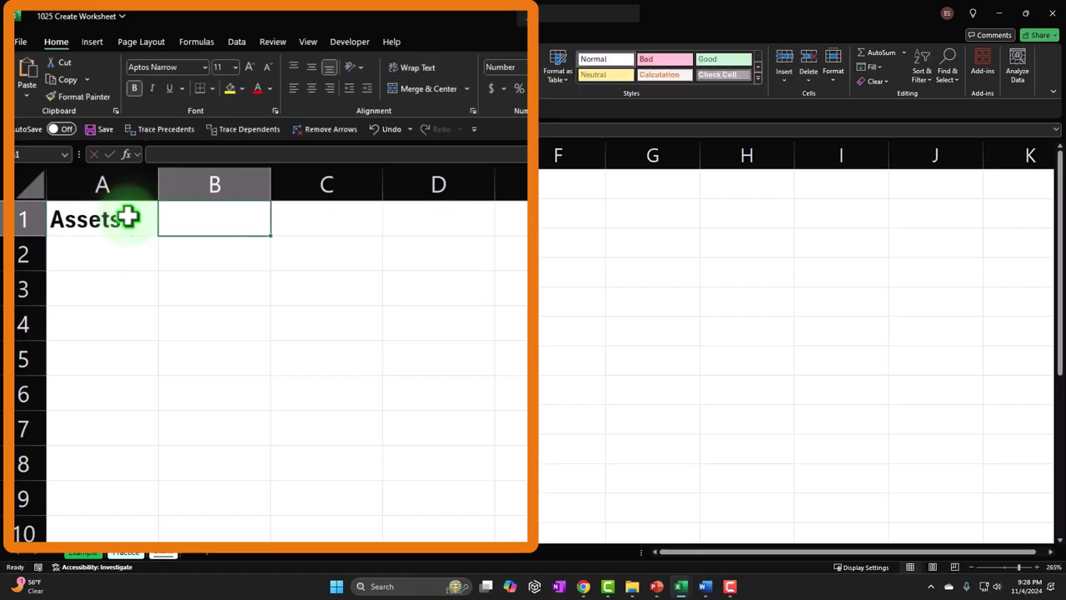
type("=")
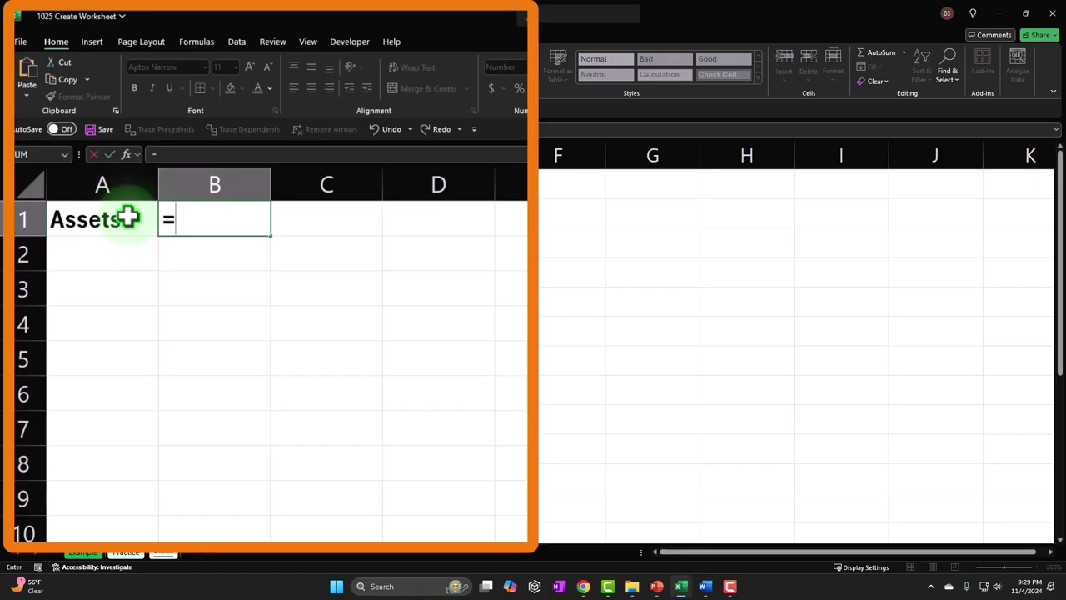
key("Down")
key("Down")
key("Down")
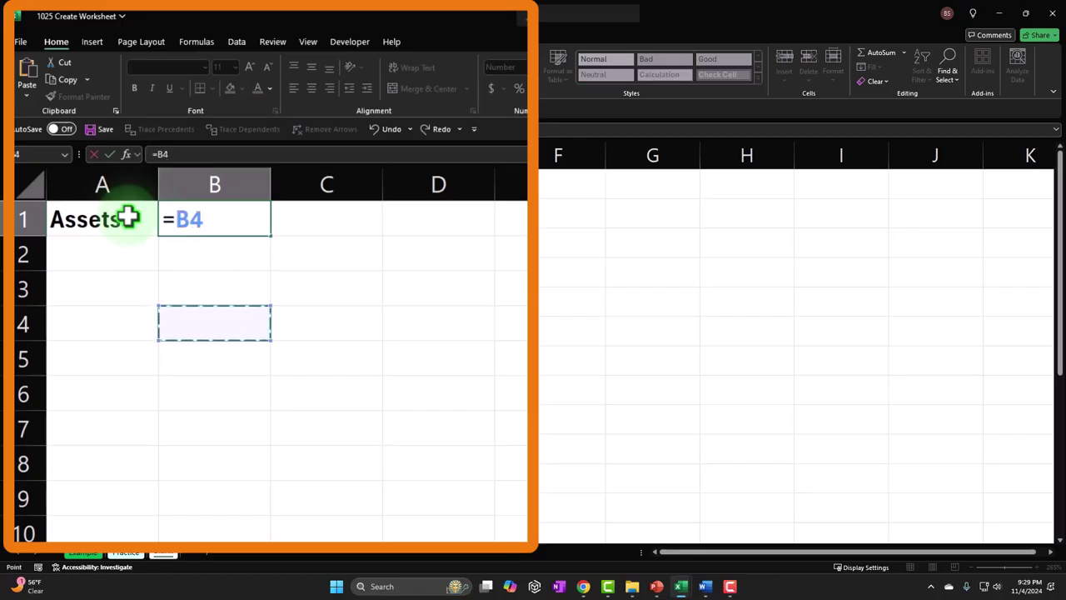
key("BackSpace")
key("BackSpace")
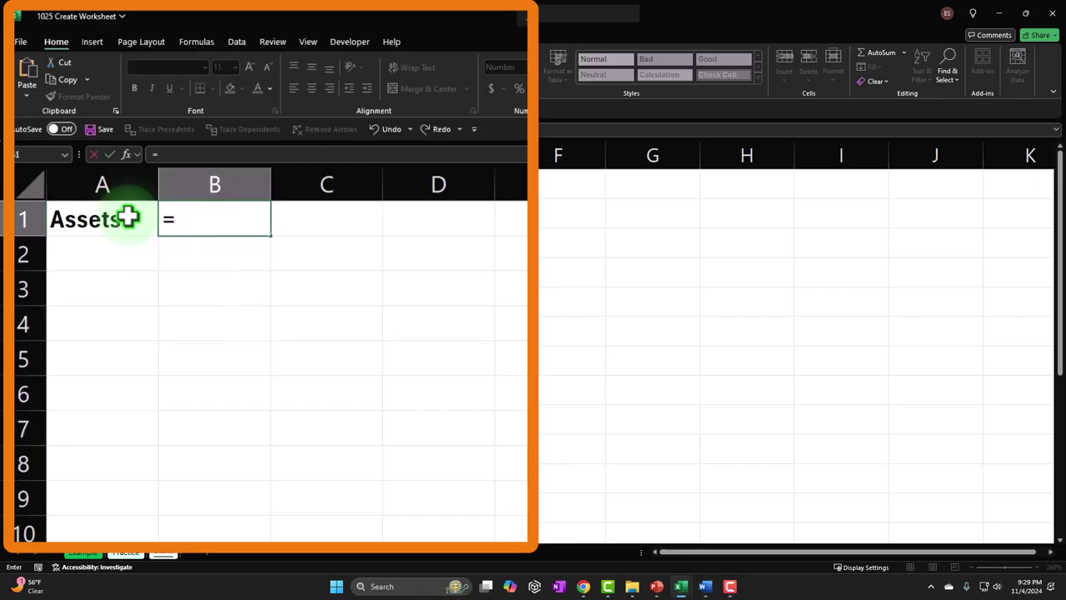
key("Return")
Step: Enter the heading "Liabilities" in cell C1
key("Right")
key("Right")
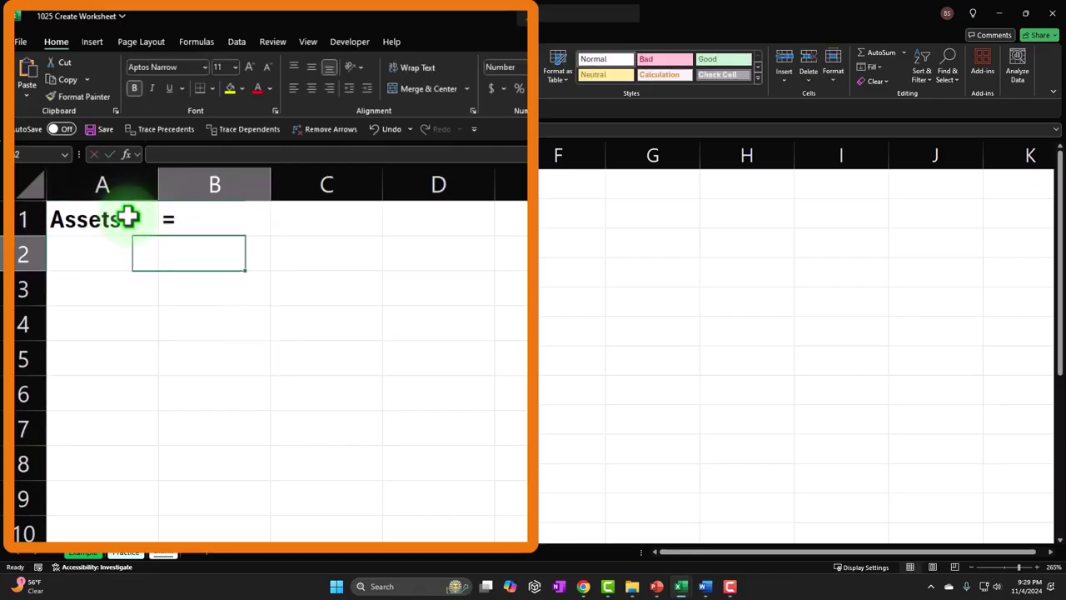
key("Up")
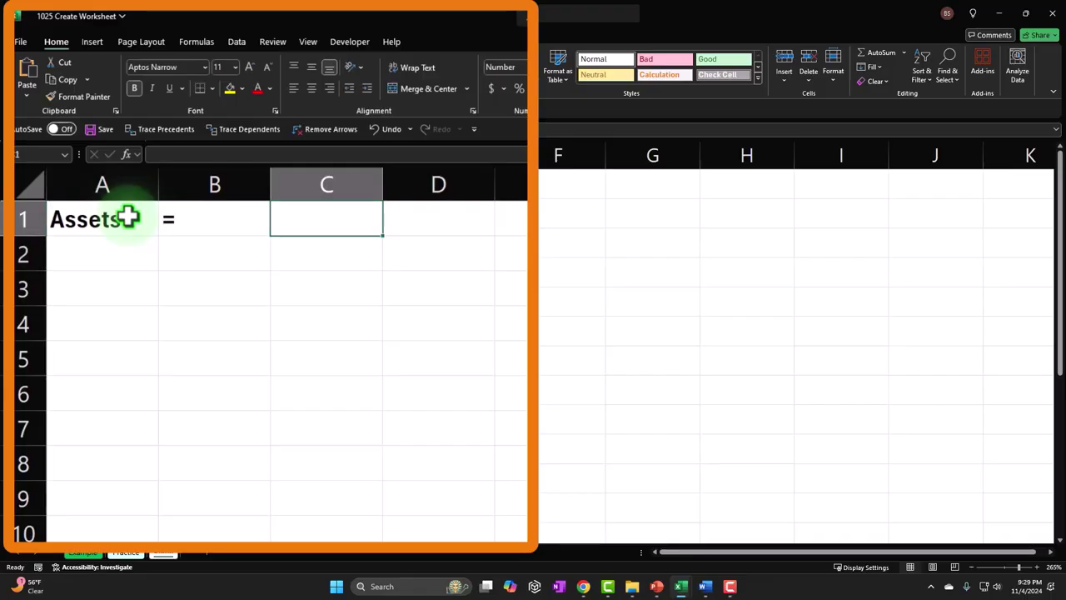
type("Liabilities")
key("Return")
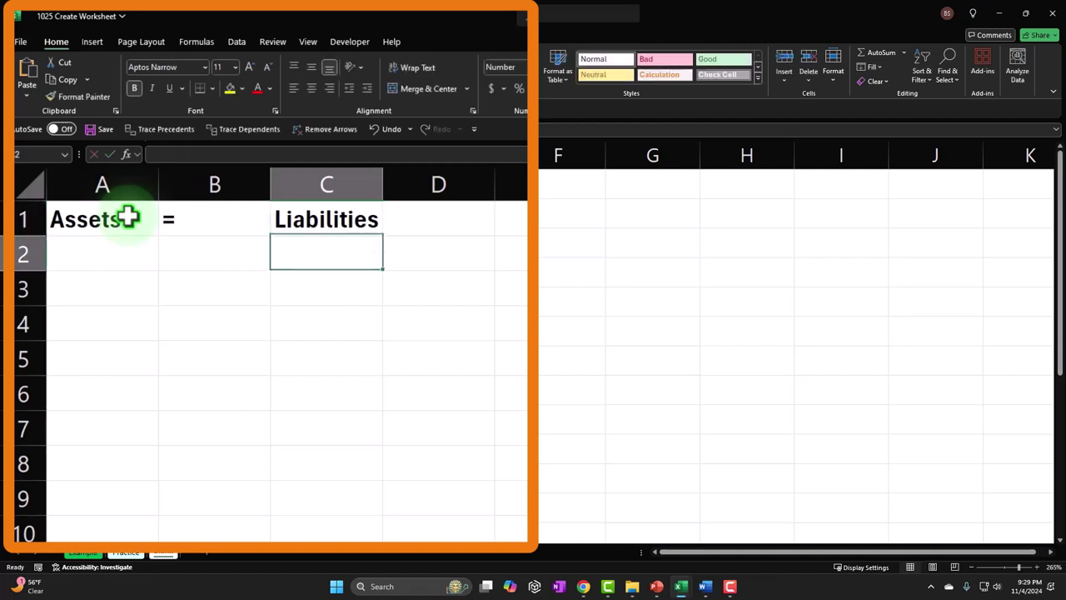
Step: Enter a plain "+" sign without any cell reference in cell D1
key("Up")
key("Right")
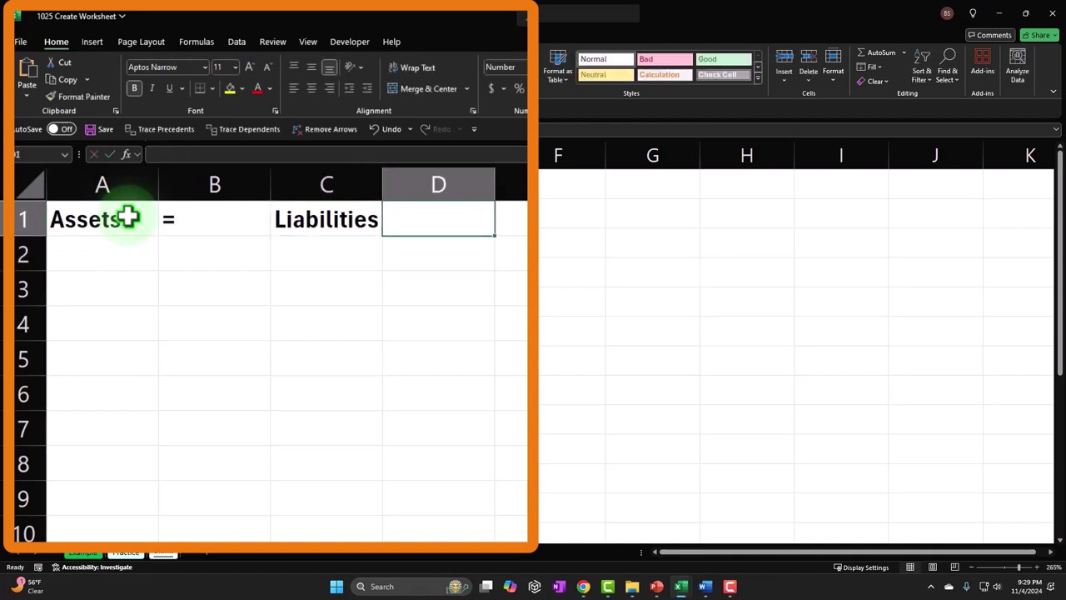
type("+")
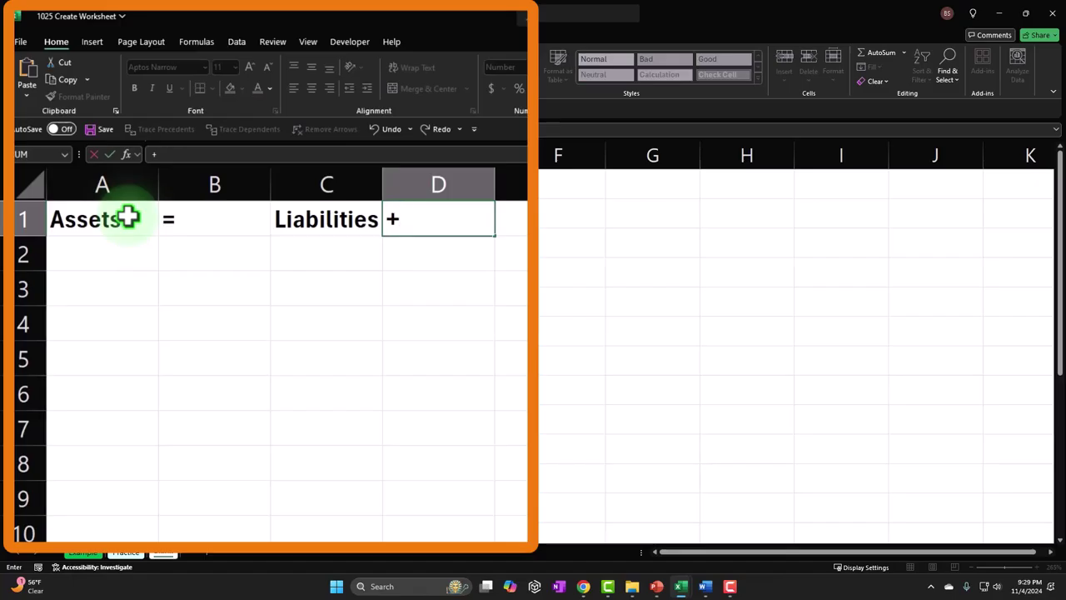
key("Down")
key("Down")
key("Down")
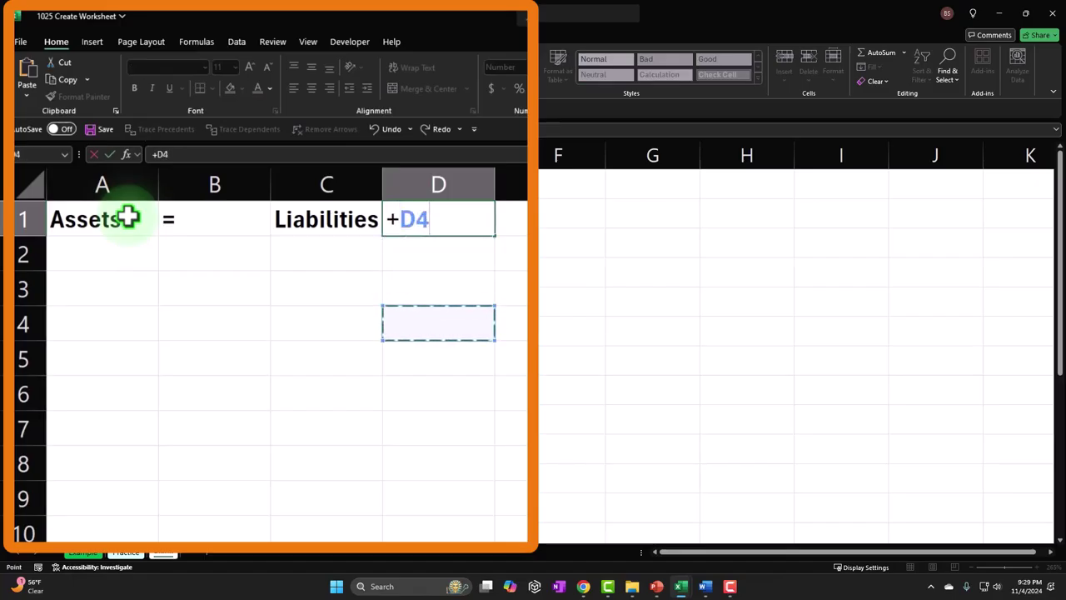
key("BackSpace")
key("BackSpace")
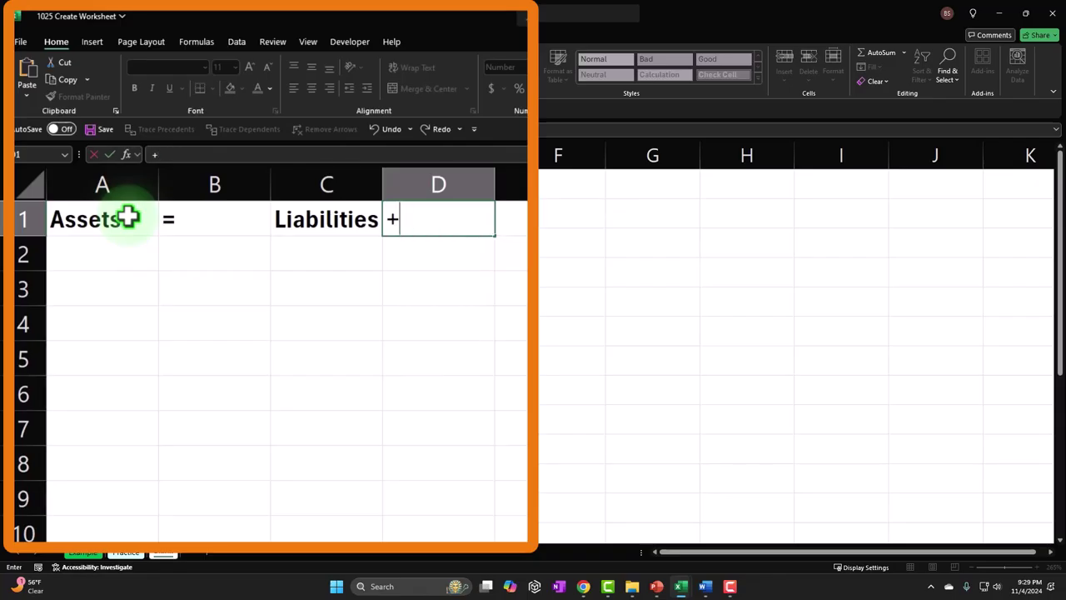
key("Return")
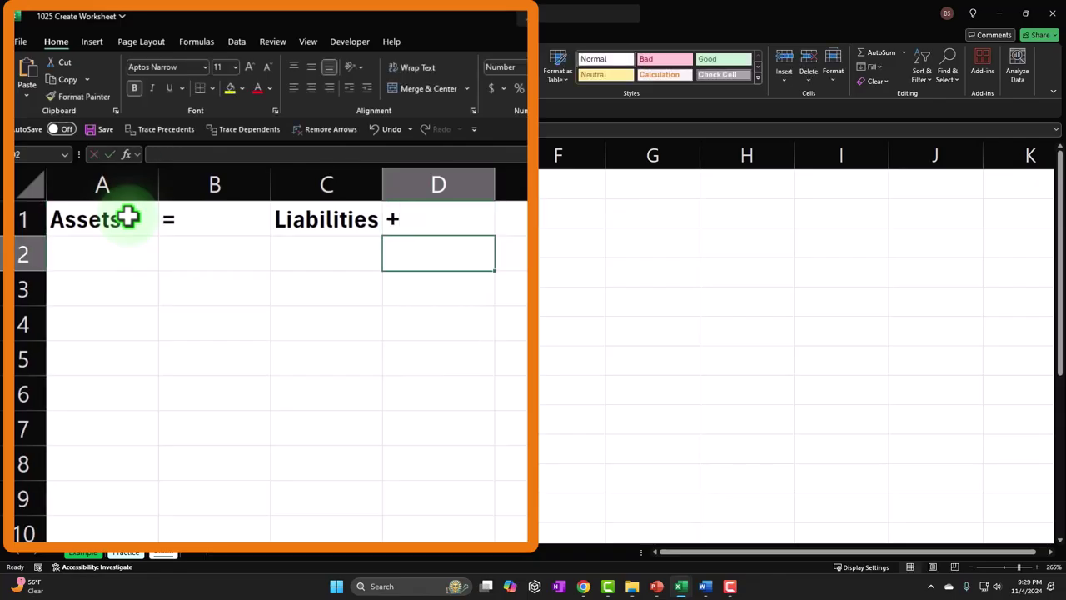
Step: Enter the heading "Equity" in cell E1 to complete the accounting equation
key("Up")
key("Right")
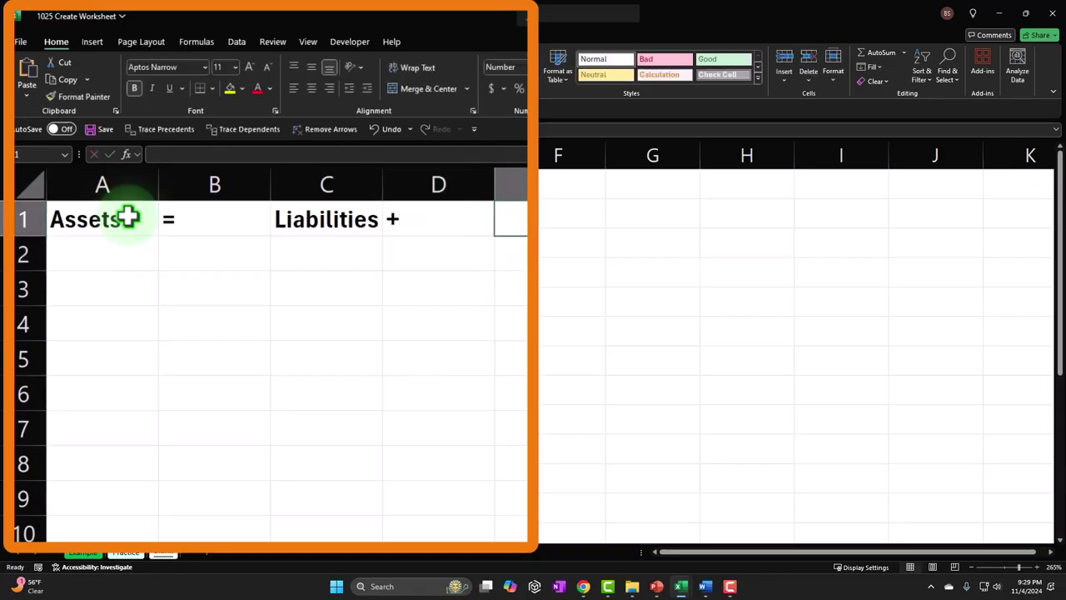
type("Equity")
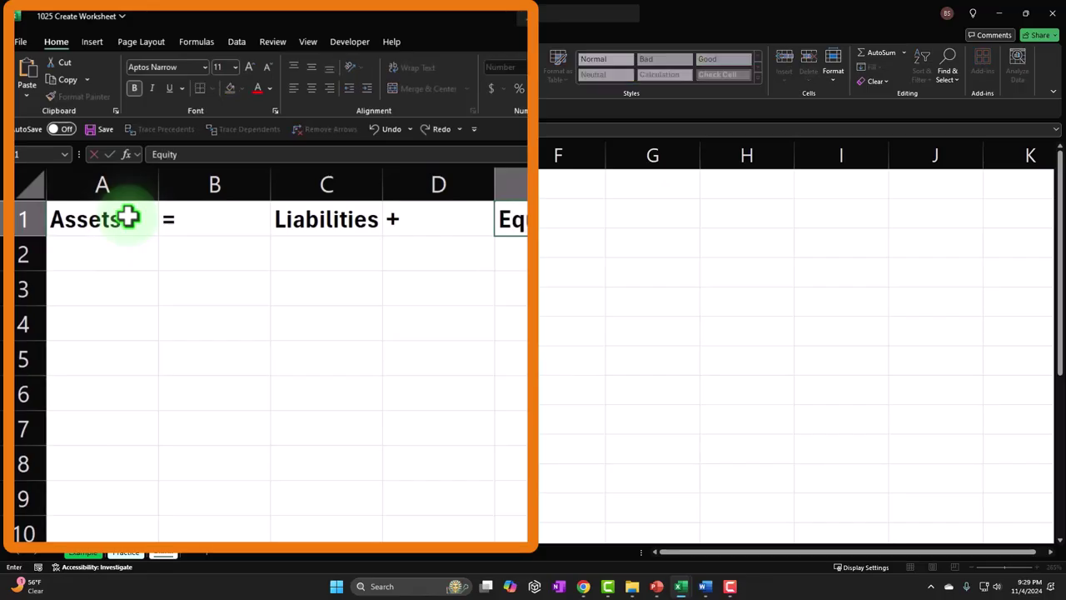
key("Return")
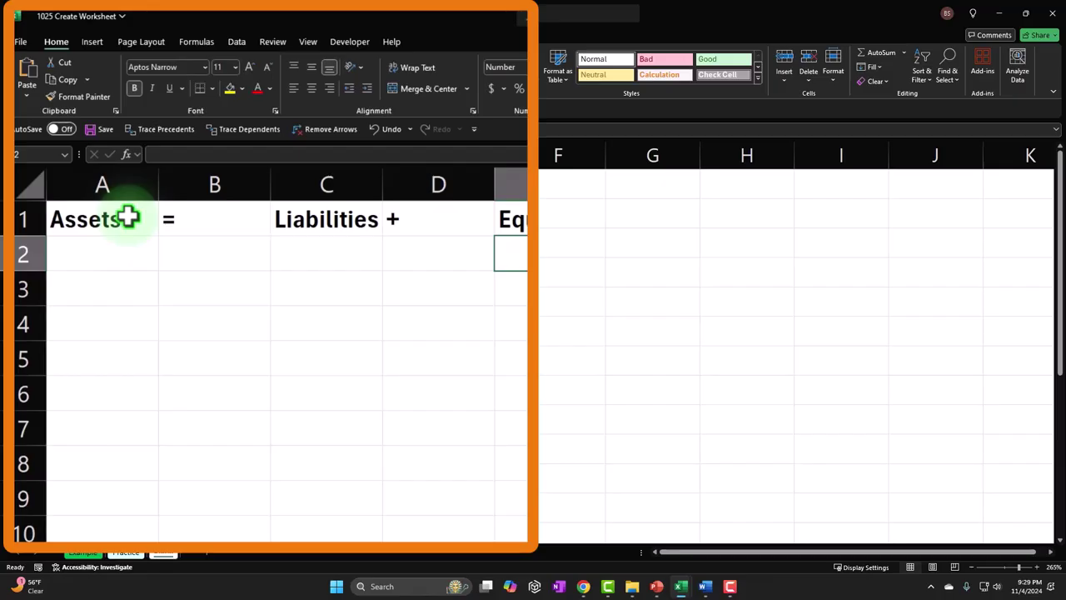
Step: Center the accounting equation headings across cells A1 to E1
left_click_drag(127, 217, 504, 209)
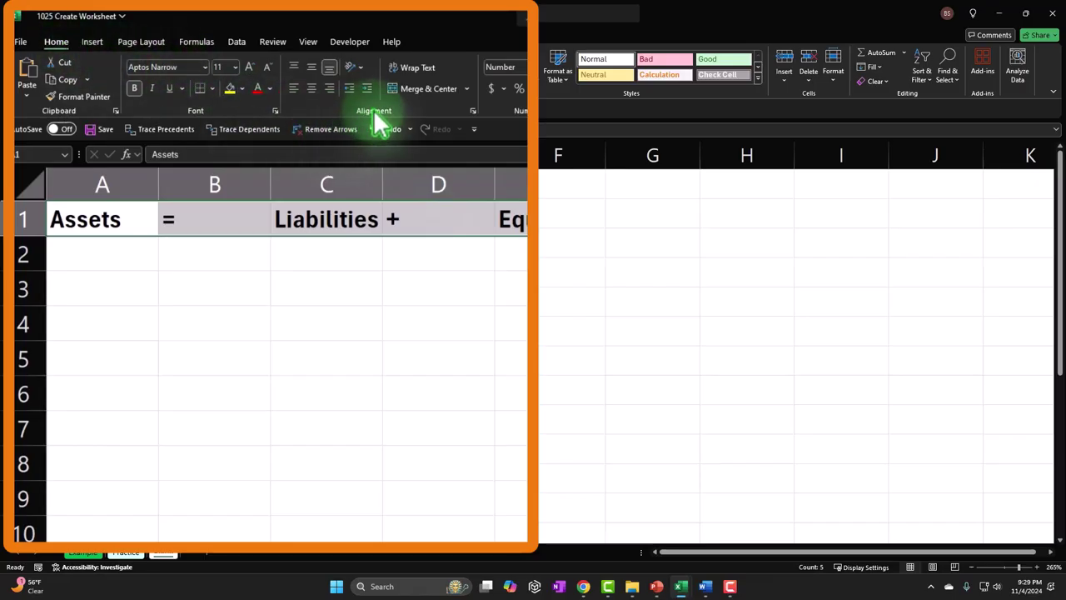
left_click(310, 89)
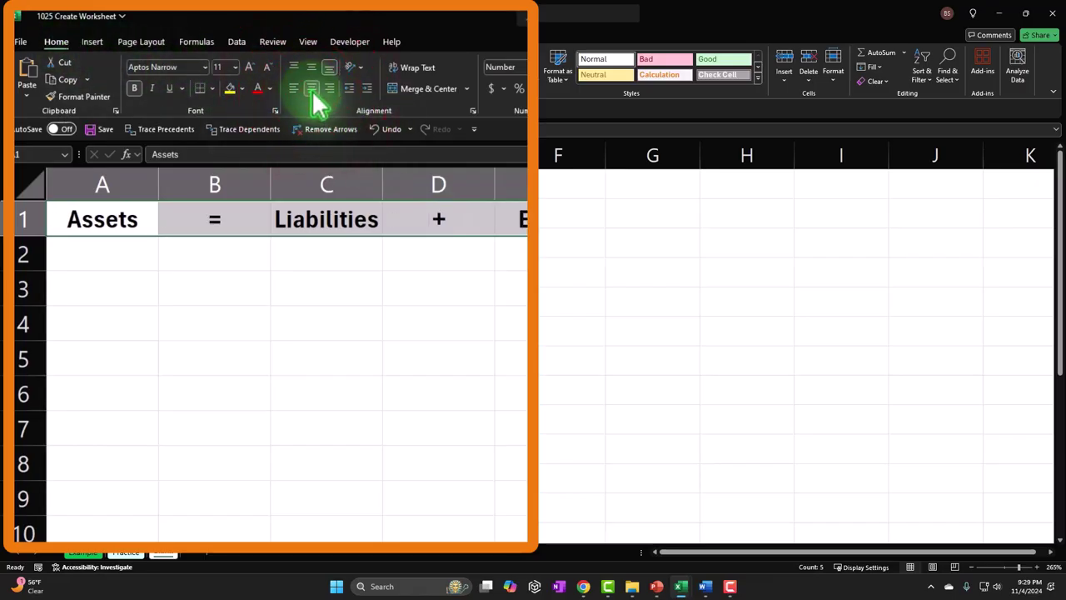
left_click(303, 276)
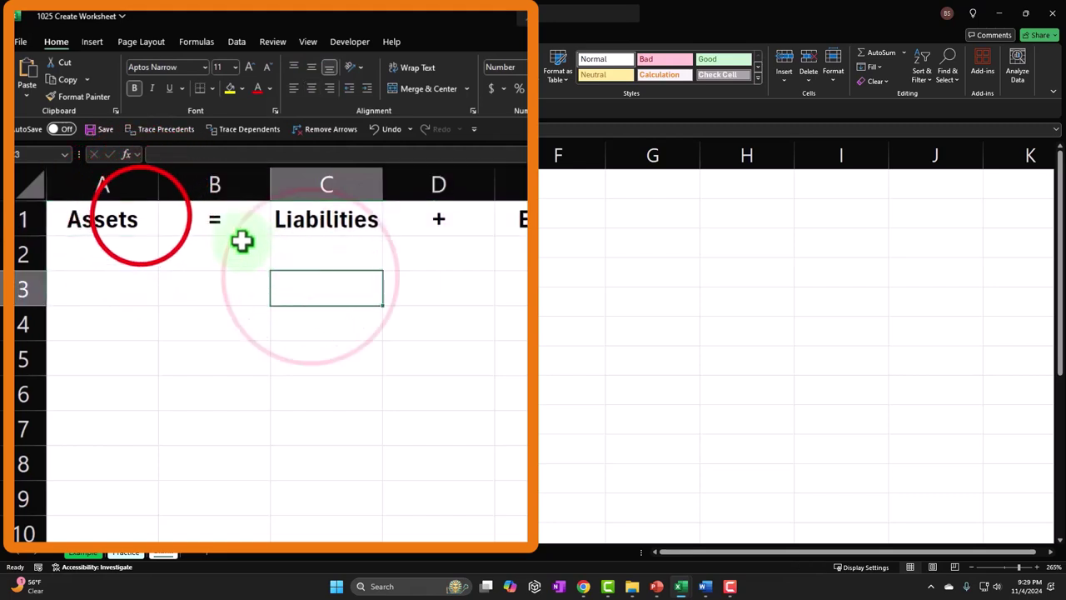
Step: Fill the Assets heading cell A1 with standard green
left_click(139, 218)
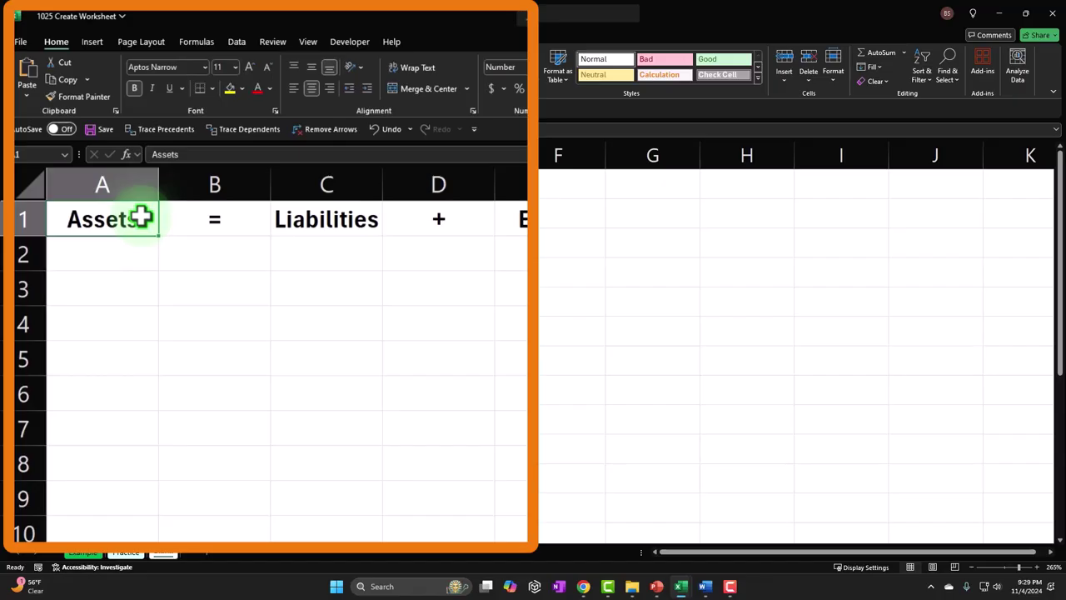
left_click(242, 89)
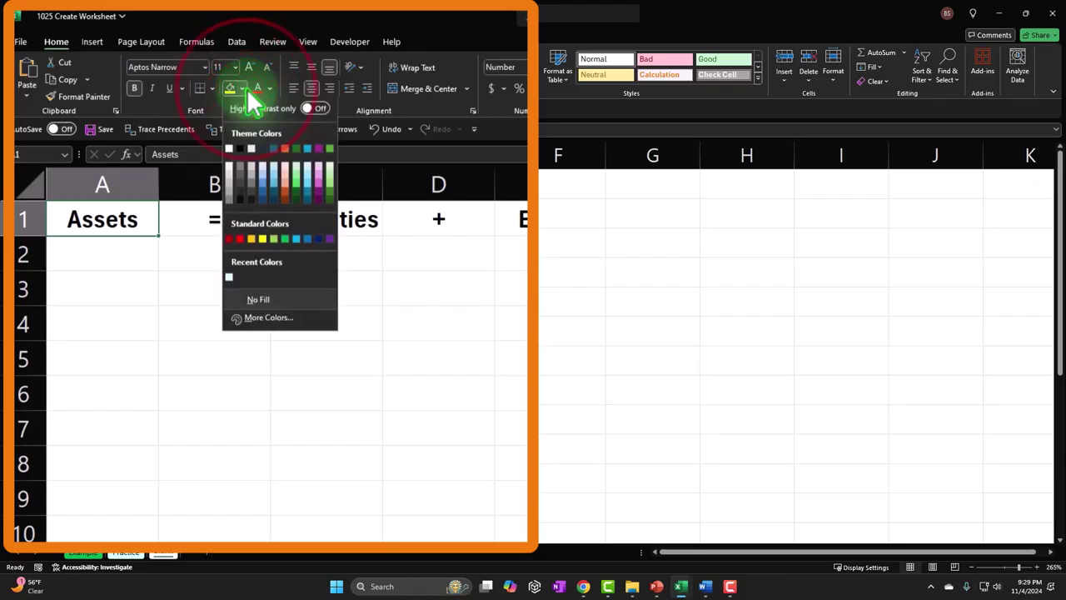
left_click(284, 242)
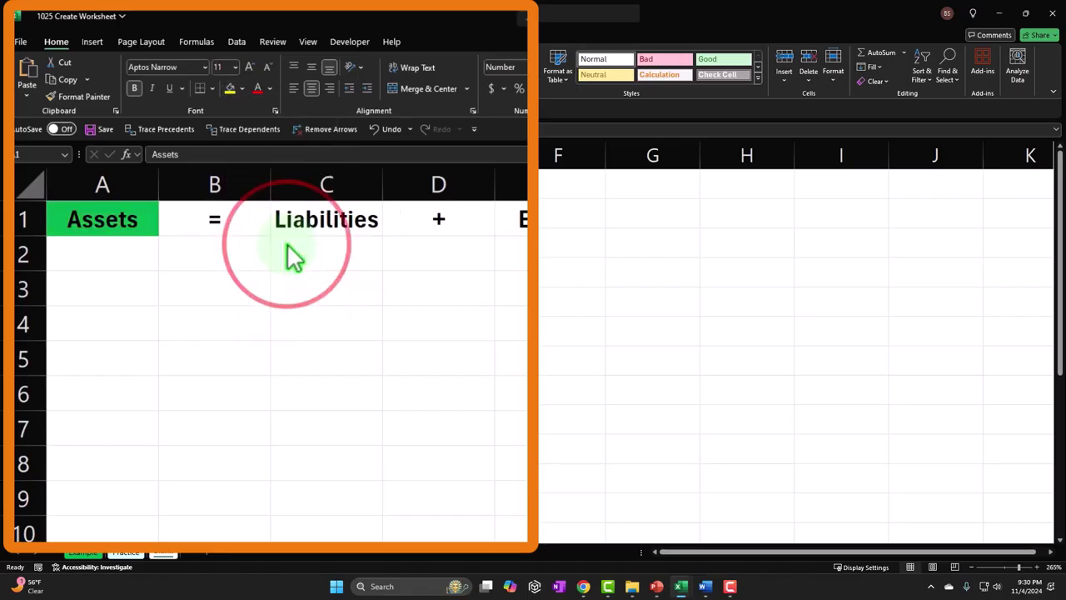
Step: Fill the Liabilities heading in C1 with standard red and the Equity heading in E1 with standard dark blue
left_click(297, 218)
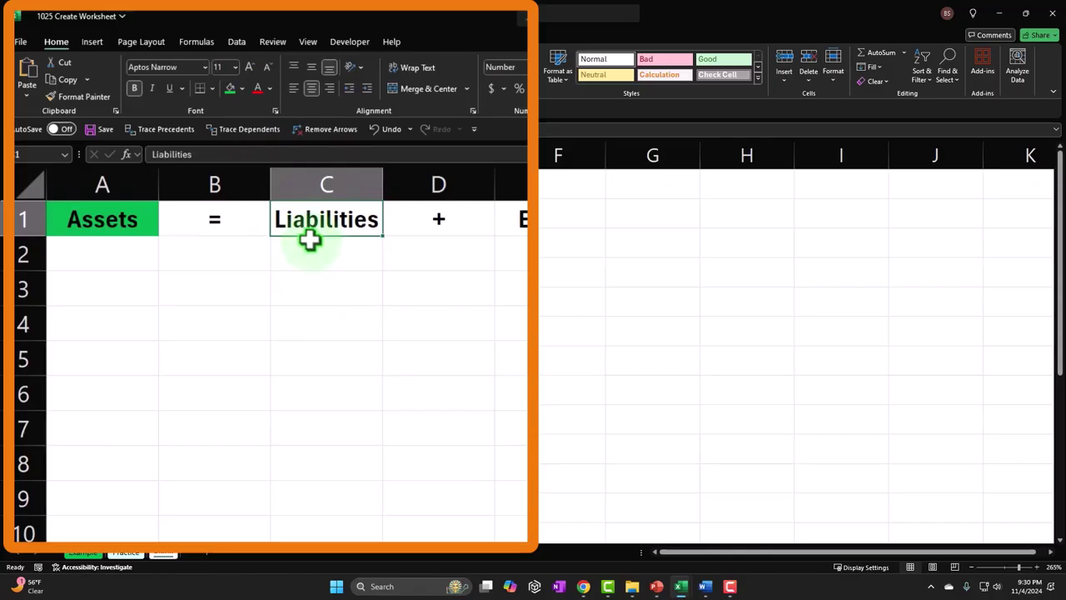
left_click(242, 88)
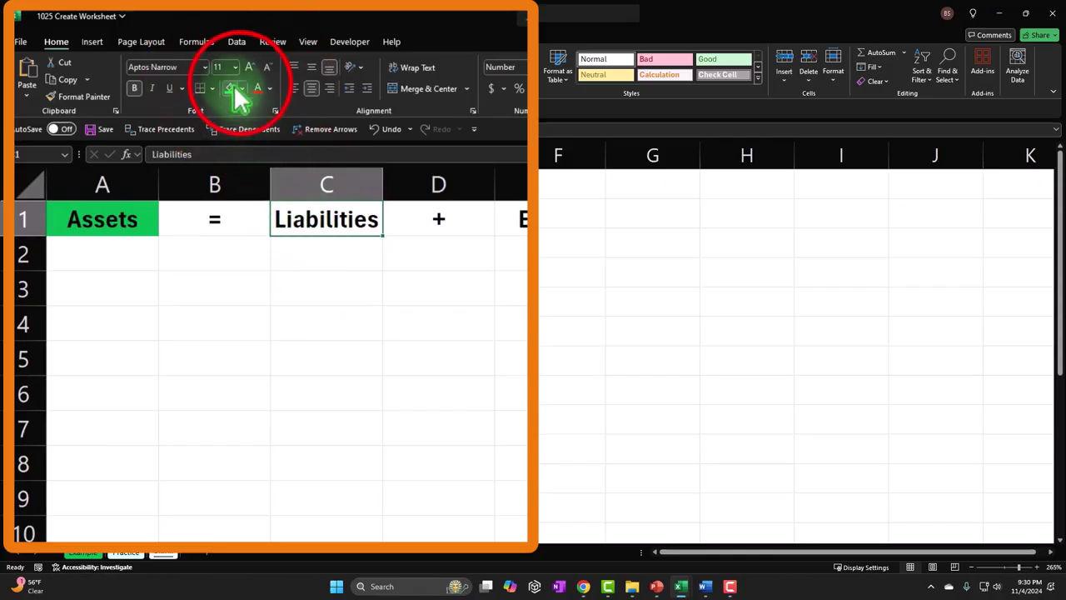
left_click(239, 241)
left_click(514, 223)
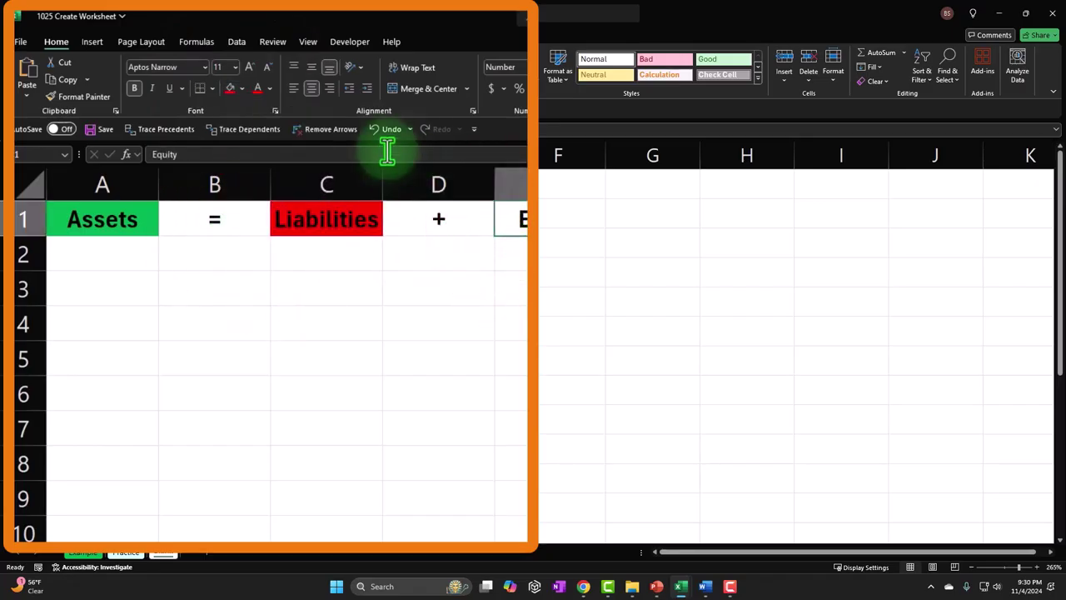
left_click(242, 89)
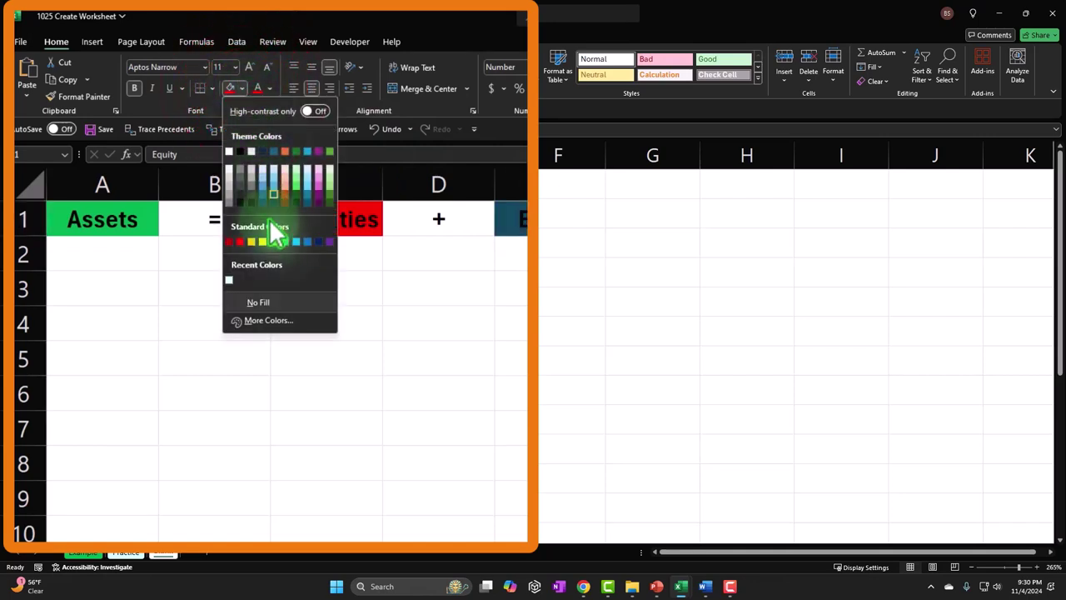
left_click(318, 242)
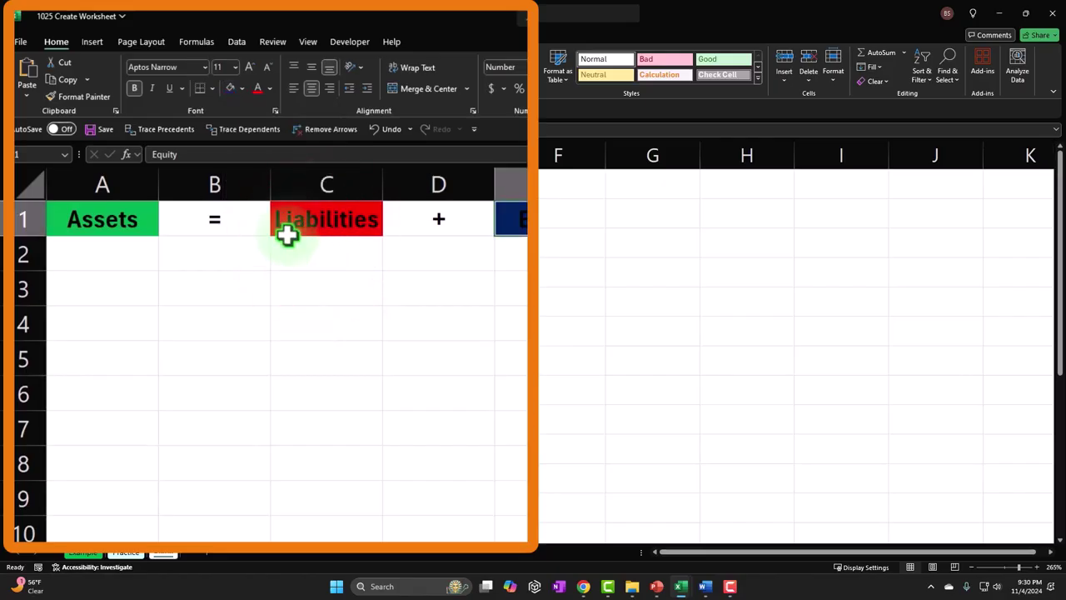
Step: Give the "=" cell B1 and the "+" cell D1 a black fill with white text
left_click(240, 219)
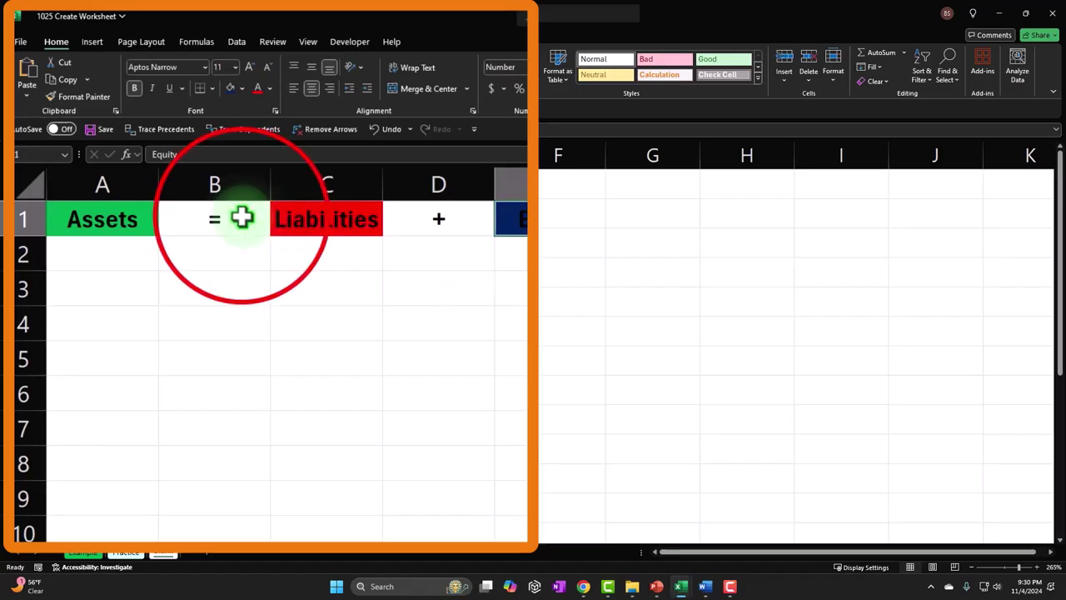
left_click(423, 228, "ctrl")
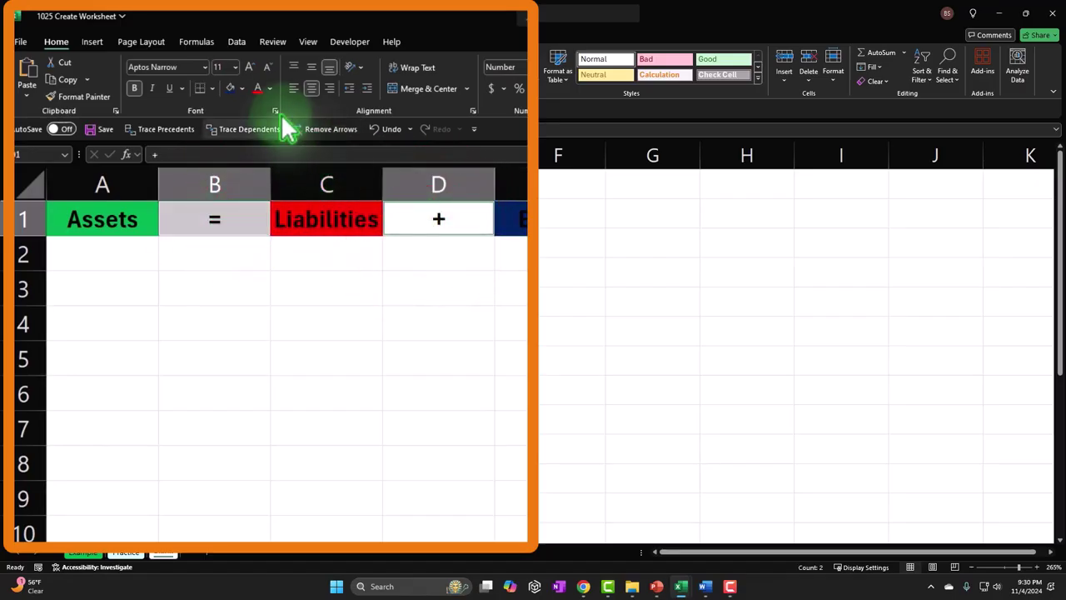
left_click(243, 88)
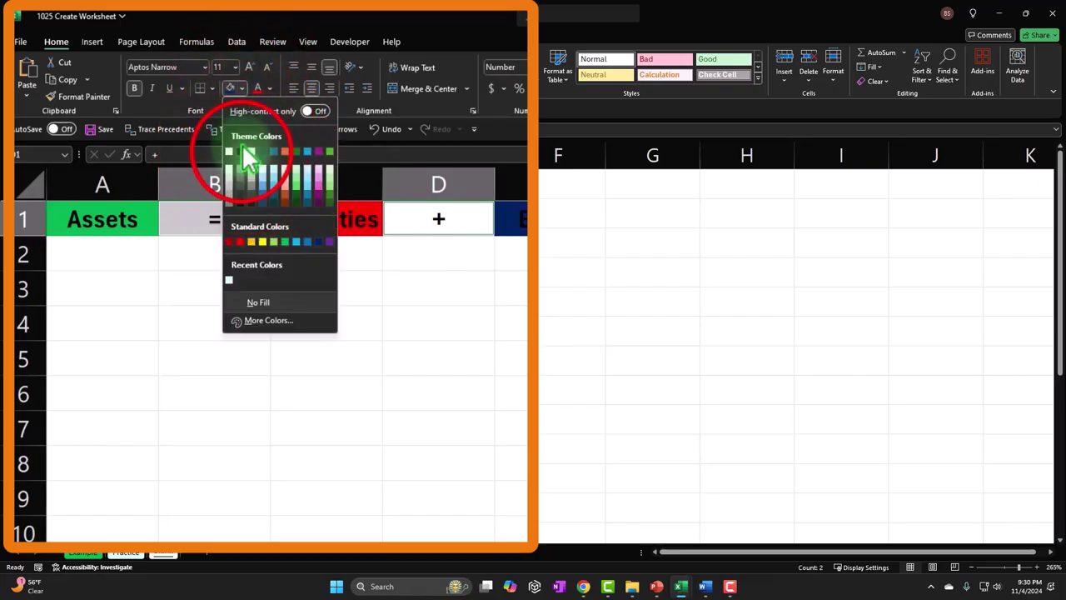
left_click(240, 151)
left_click(268, 89)
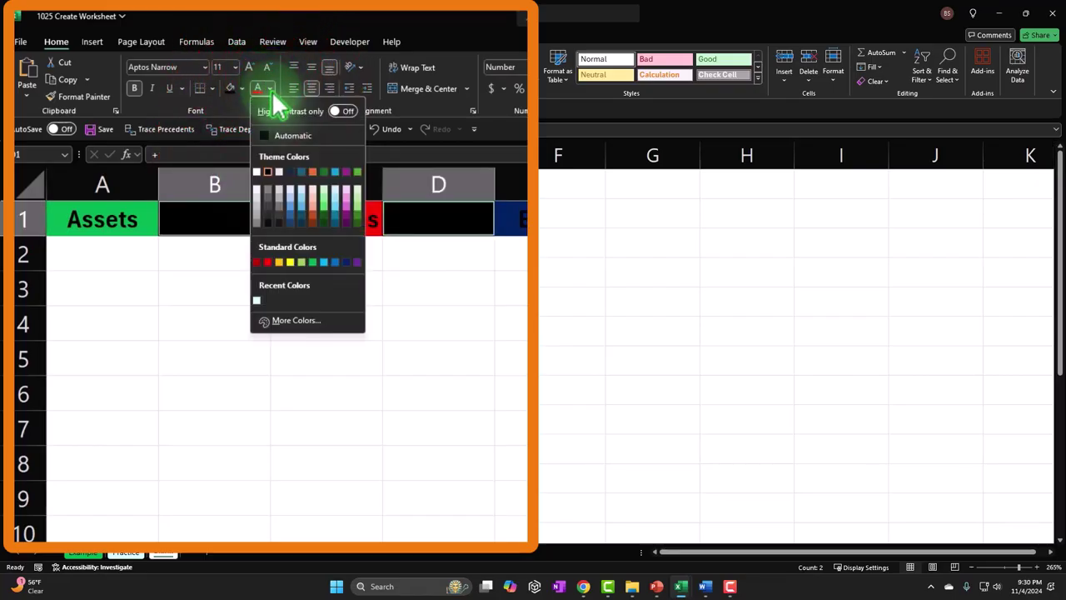
left_click(260, 173)
Step: Make the text of the whole heading row from A1 to E1 white
left_click_drag(111, 218, 518, 203)
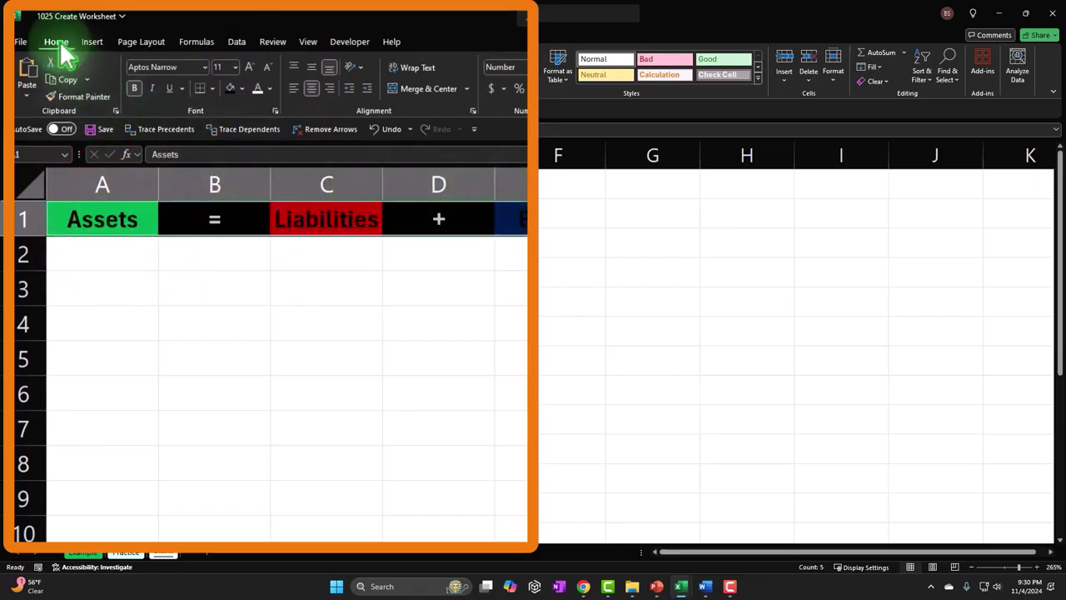
left_click(258, 90)
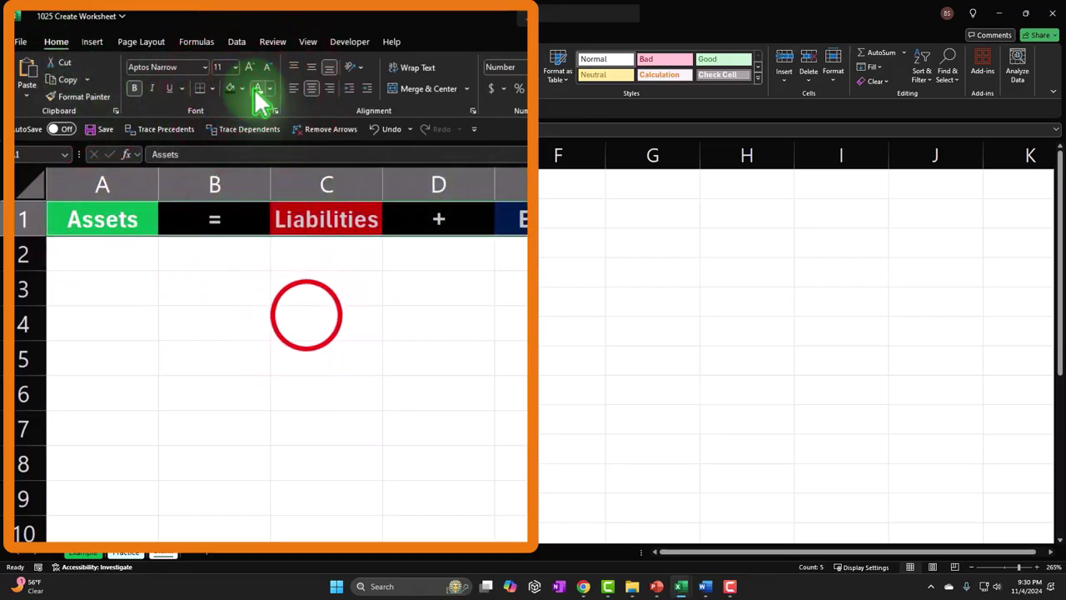
left_click(307, 320)
Step: Narrow columns B and D together so they just fit the "=" and "+" signs
left_click(219, 185)
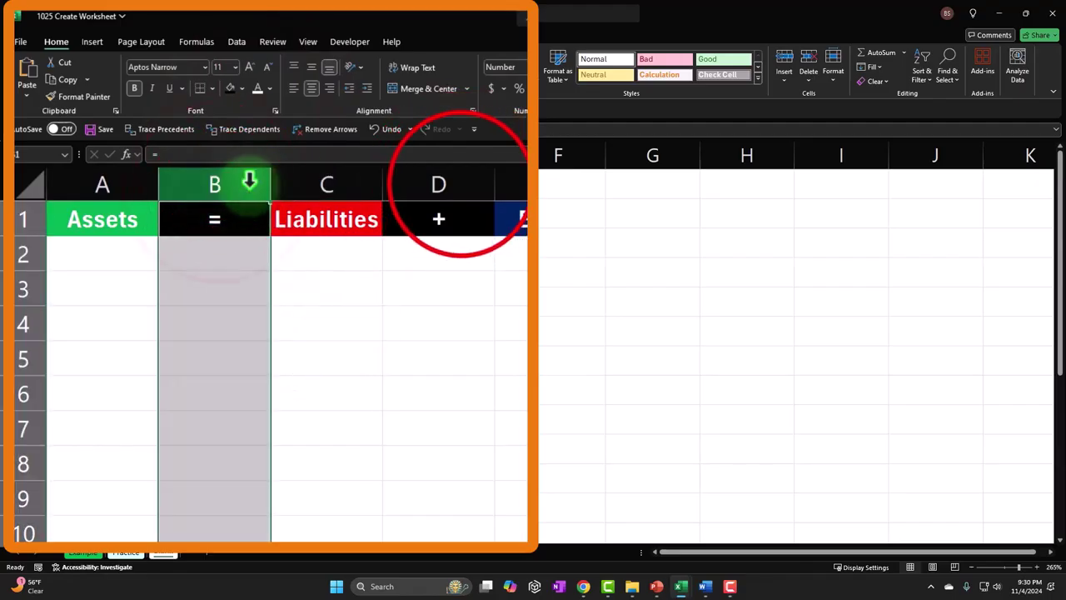
left_click(461, 181, "ctrl")
left_click(326, 323)
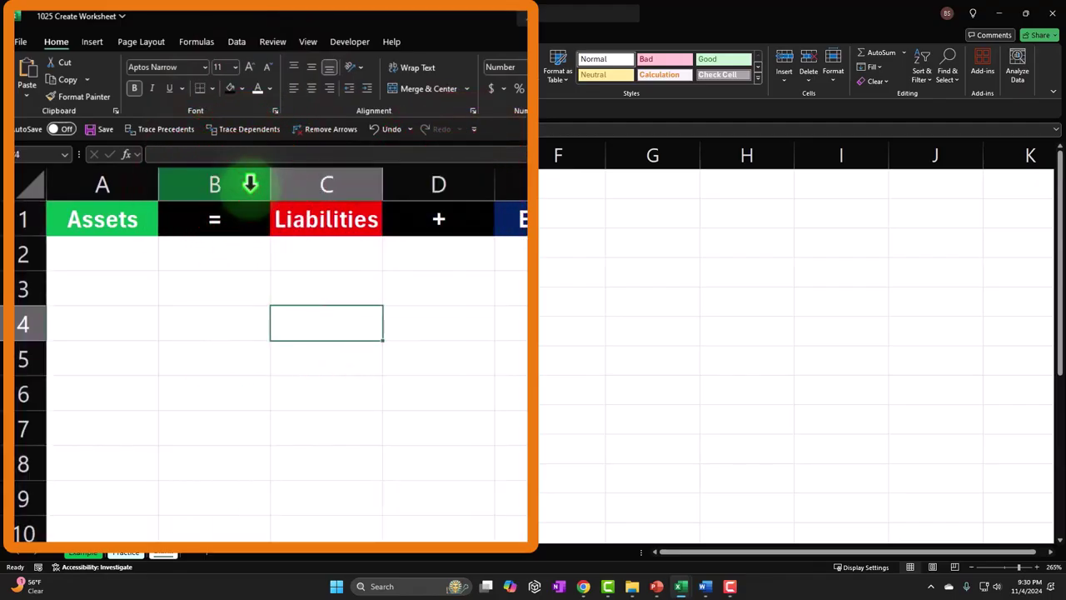
left_click(250, 185)
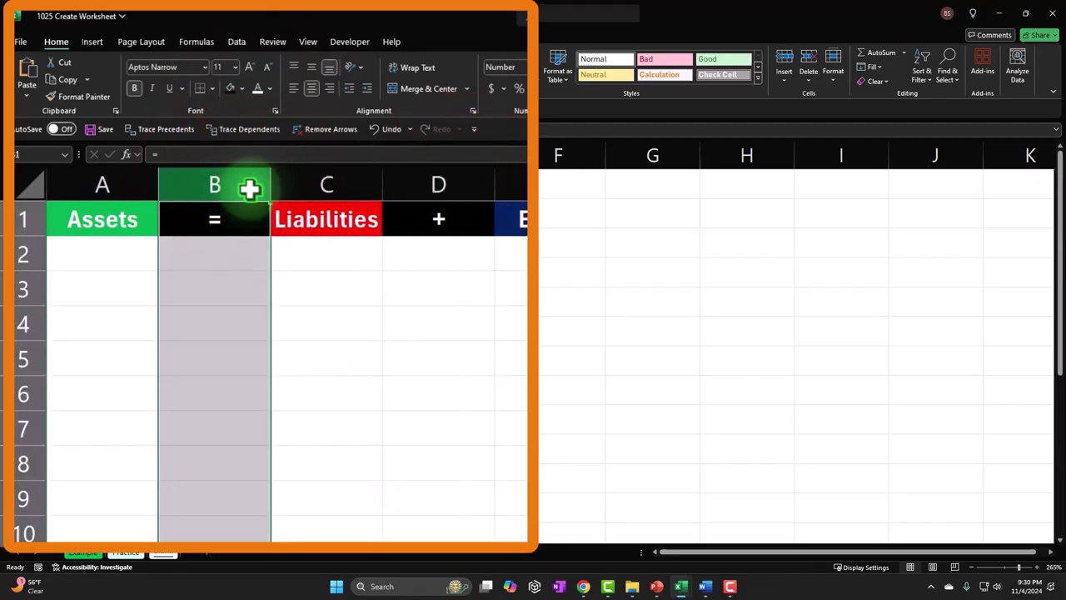
left_click(431, 178, "ctrl")
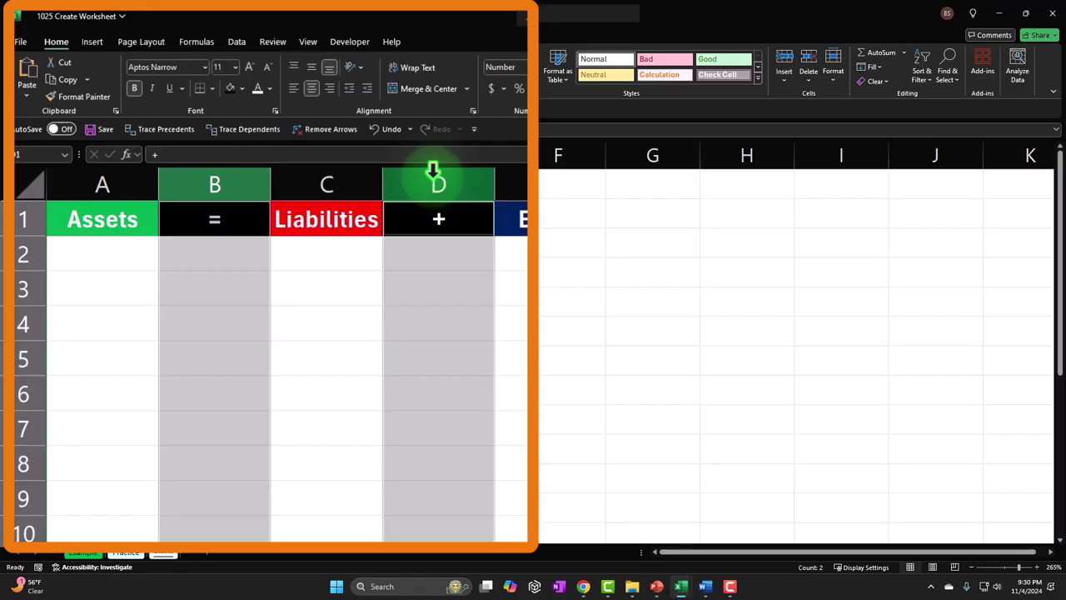
left_click(370, 179, "ctrl")
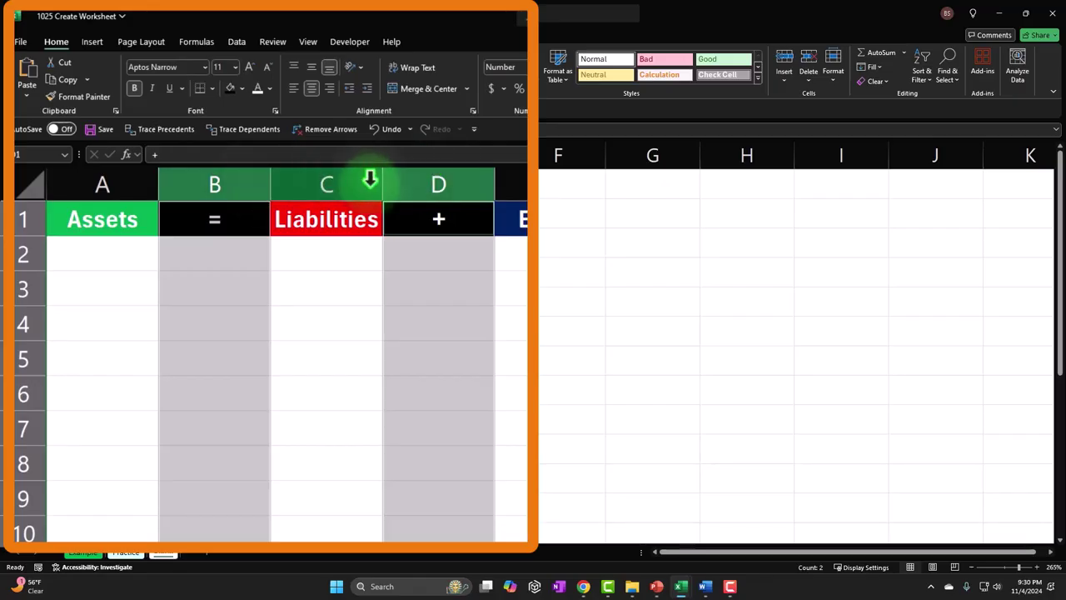
left_click(369, 179, "ctrl")
left_click_drag(488, 177, 352, 173)
left_click(352, 170, "ctrl")
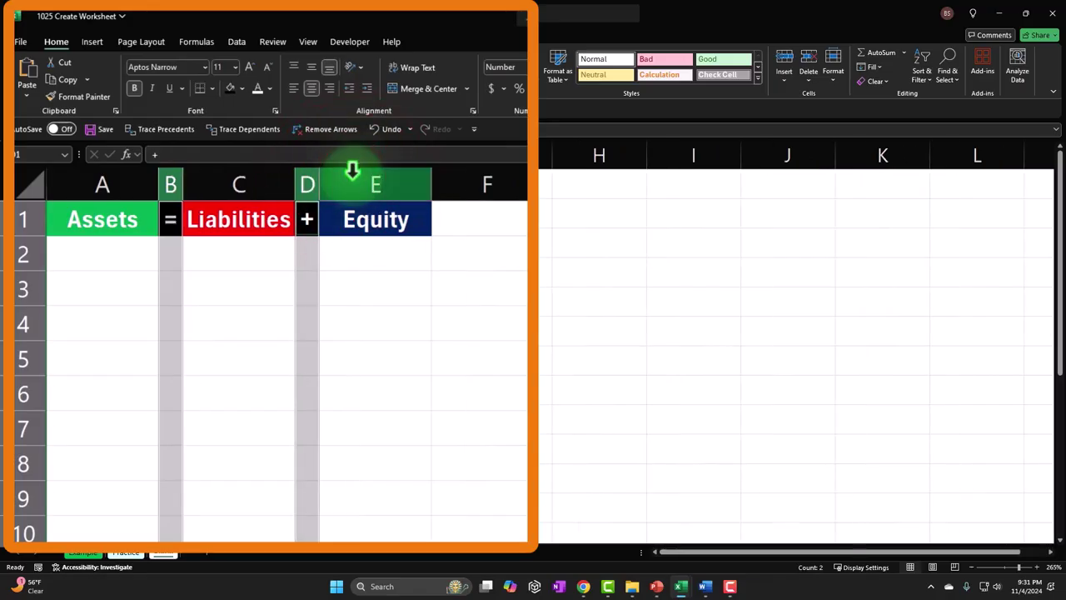
left_click(240, 330)
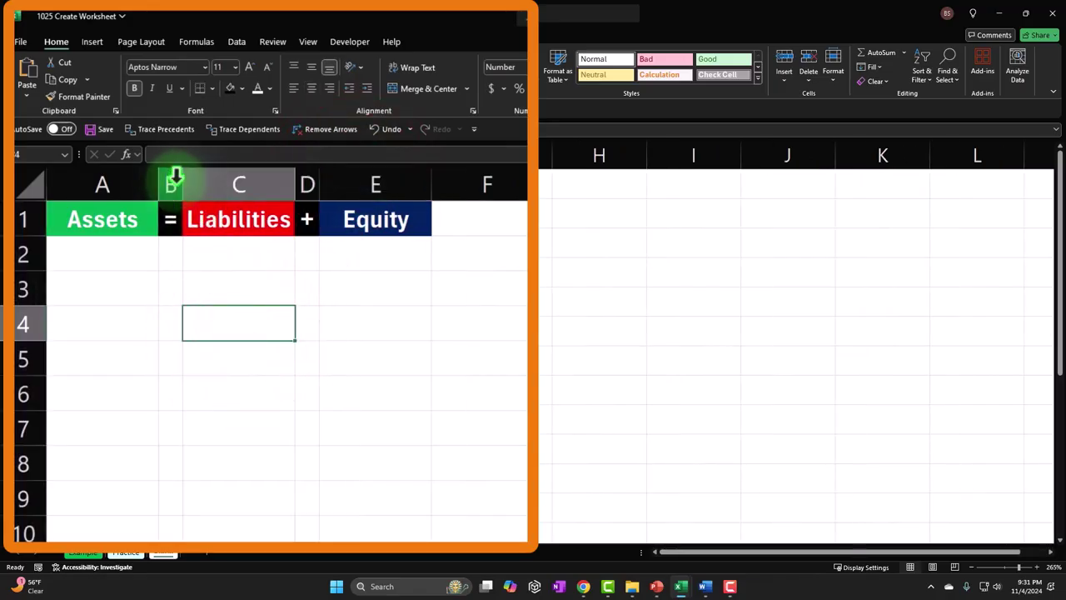
Step: Widen column D, and use Format Painter to give it column B's narrow width again
left_click_drag(309, 177, 377, 174)
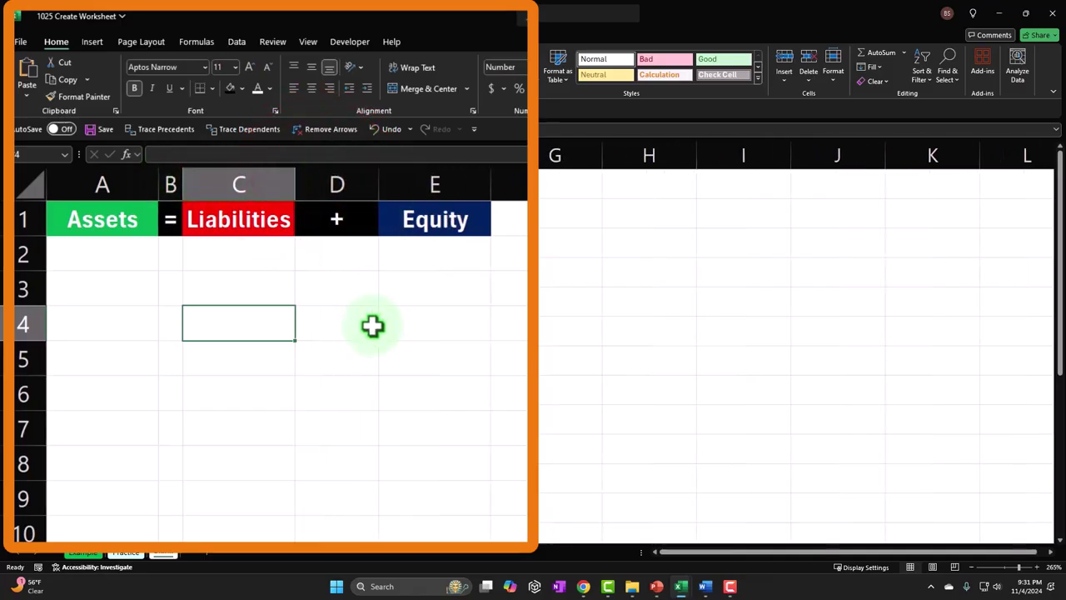
left_click(171, 181)
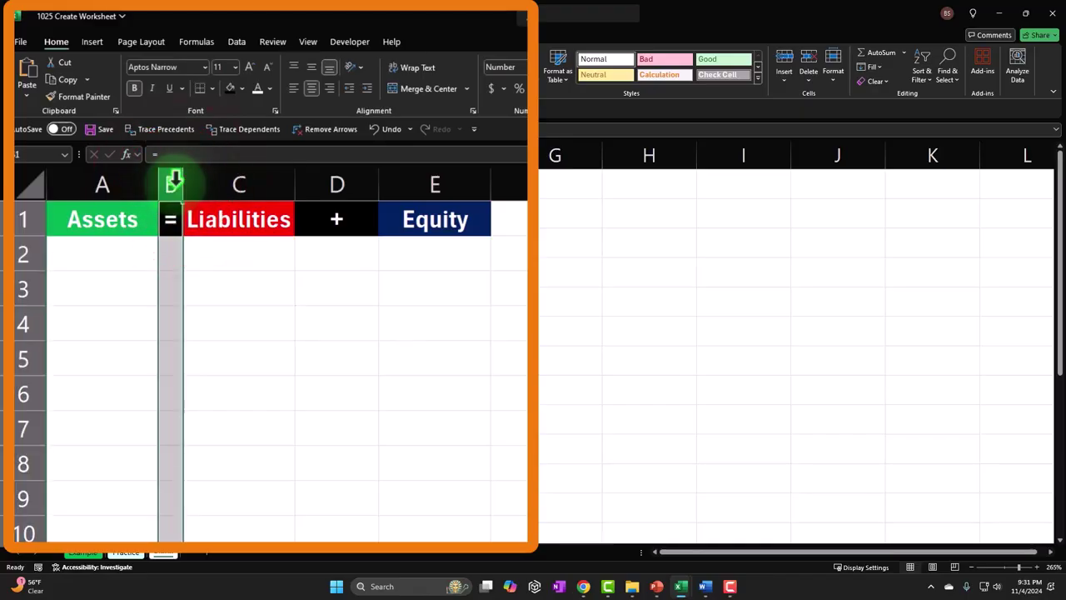
left_click(91, 99)
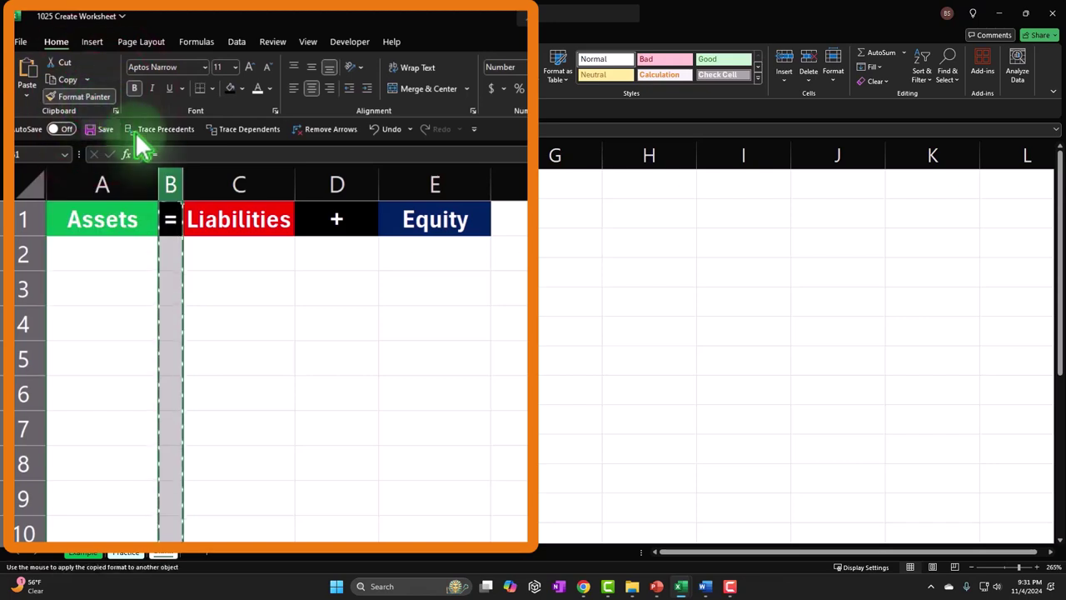
left_click(335, 183)
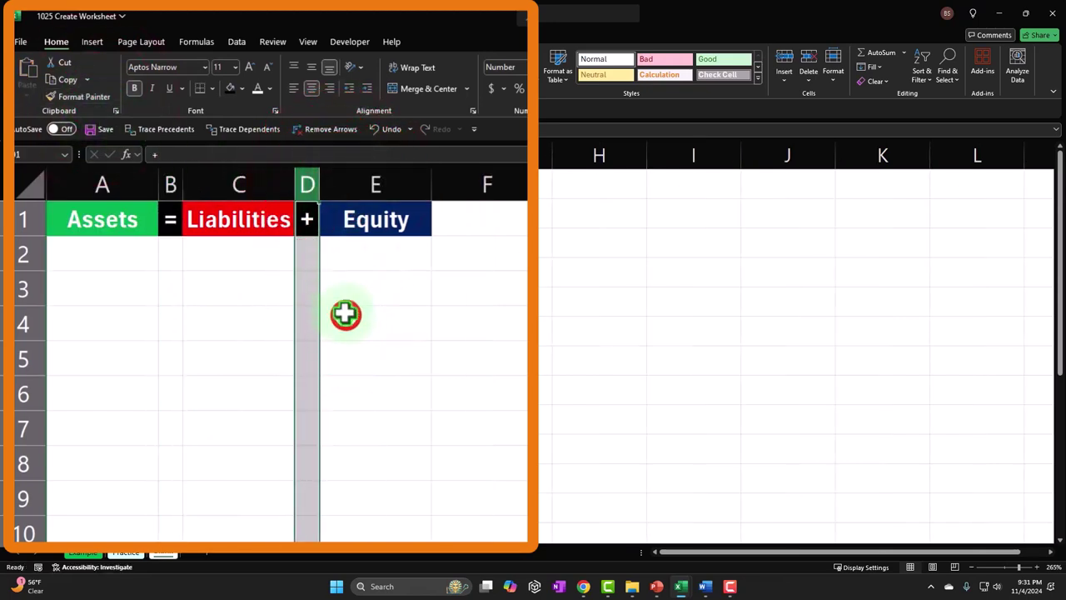
left_click(345, 317)
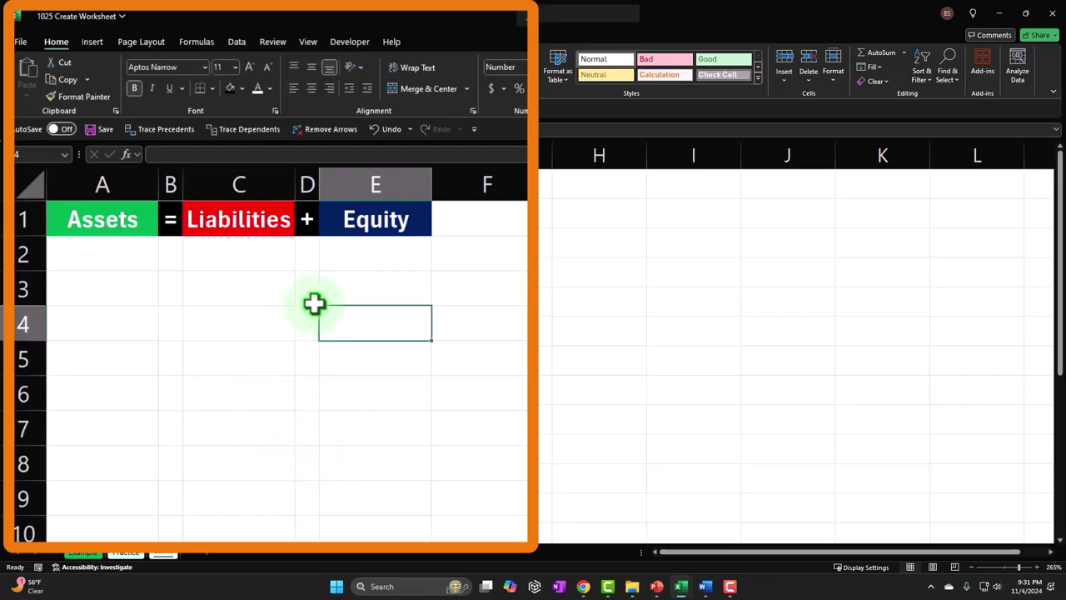
Step: Autofit columns A and E to their headings and select the range A2:E8 below the equation
double_click(156, 184)
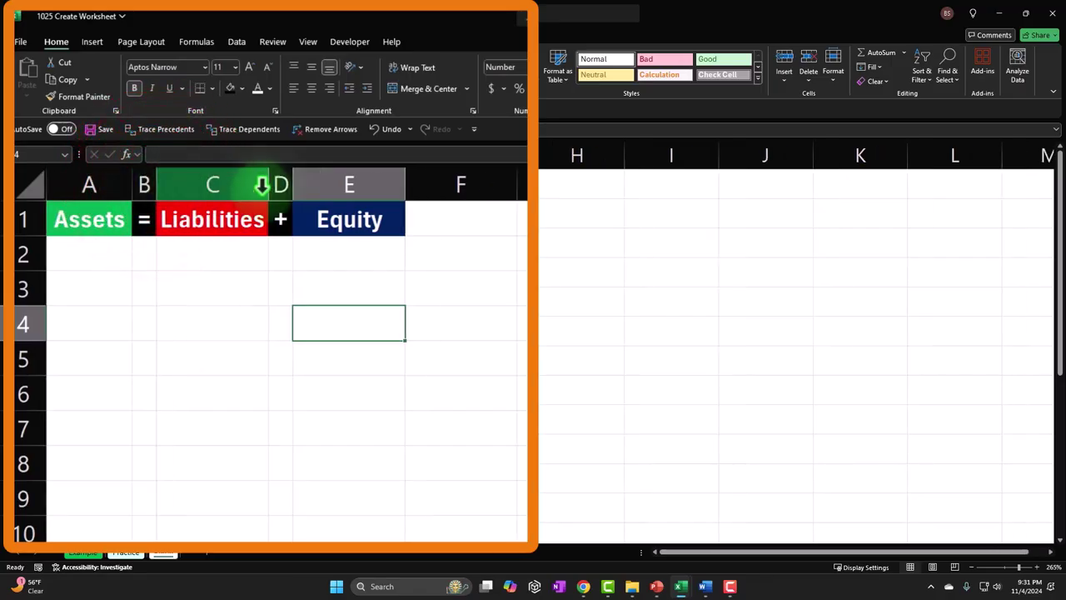
double_click(404, 178)
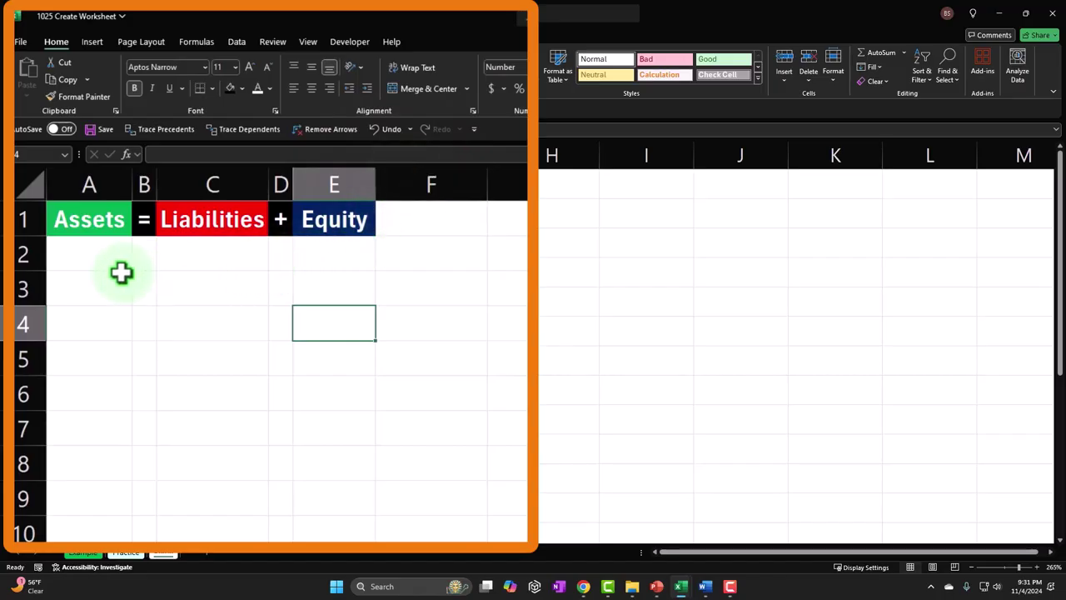
left_click_drag(88, 255, 328, 458)
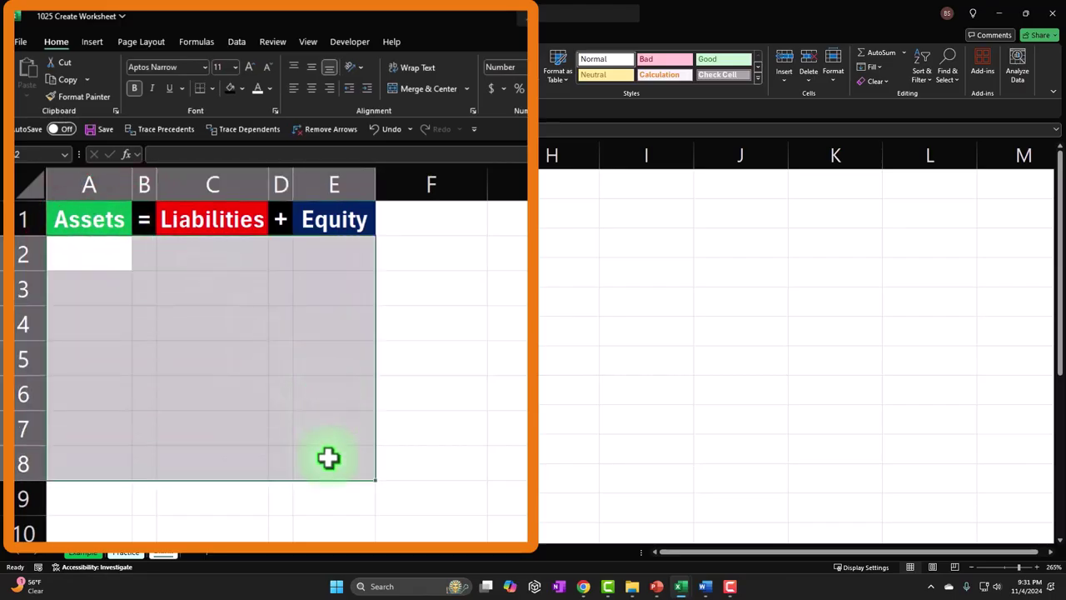
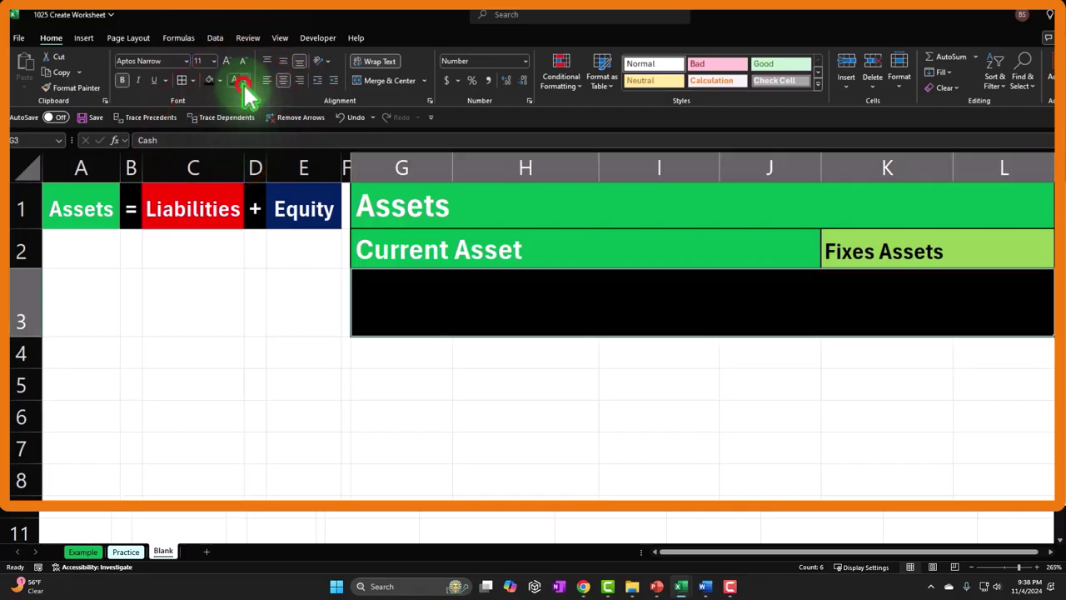
Step: Set white text on the black account headings in row 3, from Cash in G3 through Acc. Depre in L3
left_click(239, 161)
left_click_drag(409, 300, 1000, 338)
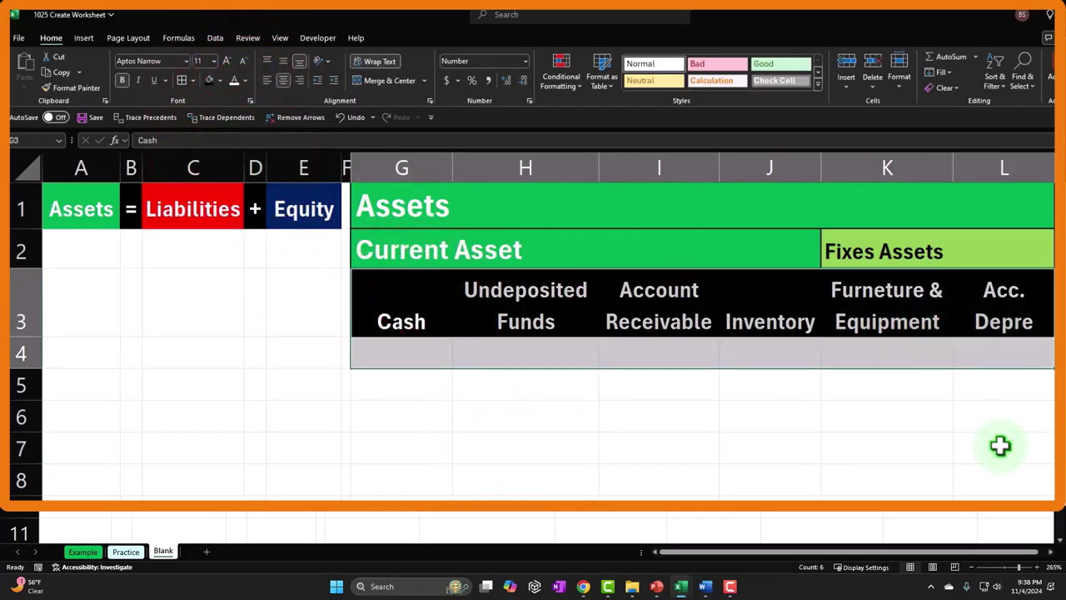
left_click(783, 478)
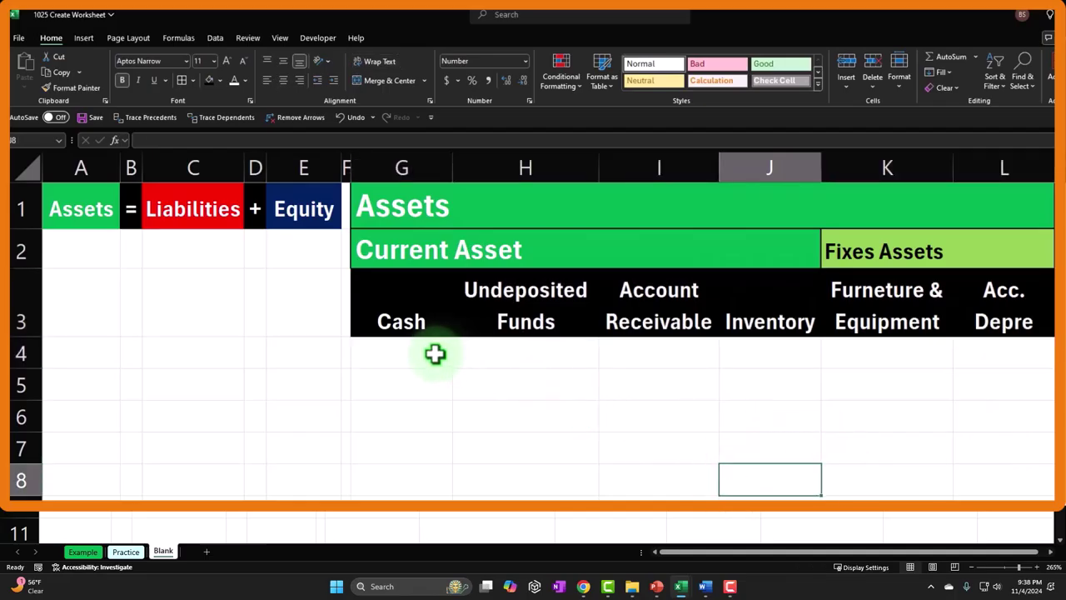
Step: Fill G4:J25 below the current asset headings with standard green and add borders around all its cells
left_click_drag(435, 354, 666, 447)
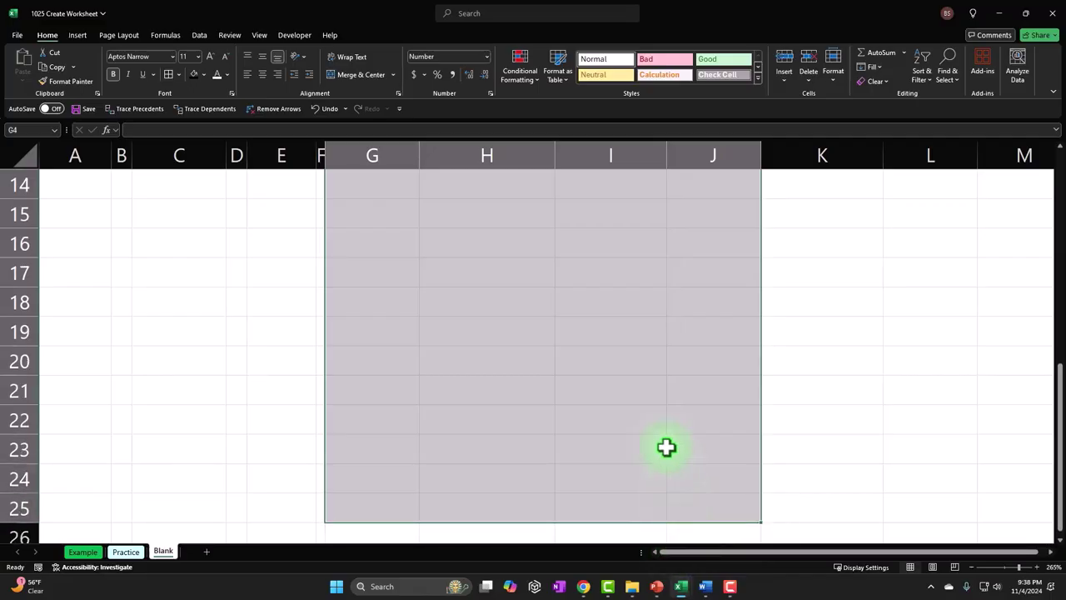
scroll(667, 447, "up", 5)
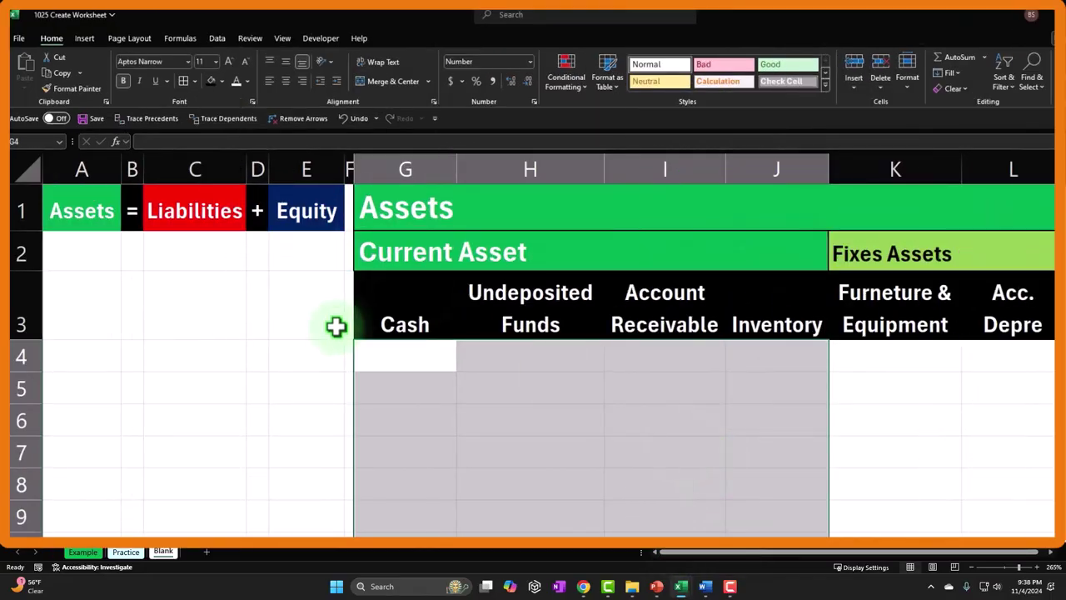
left_click(221, 80)
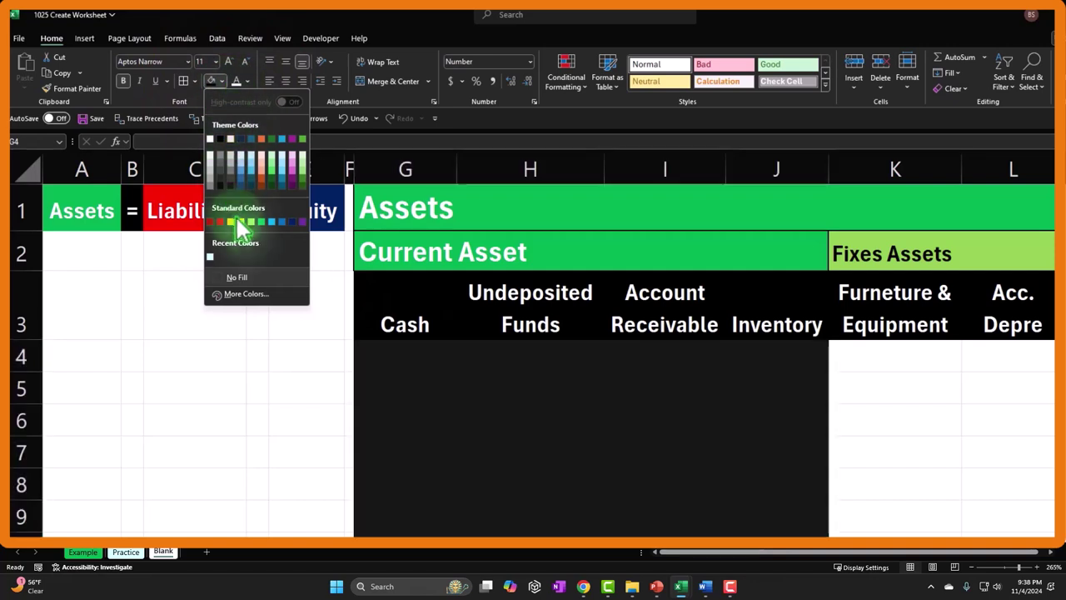
left_click(261, 222)
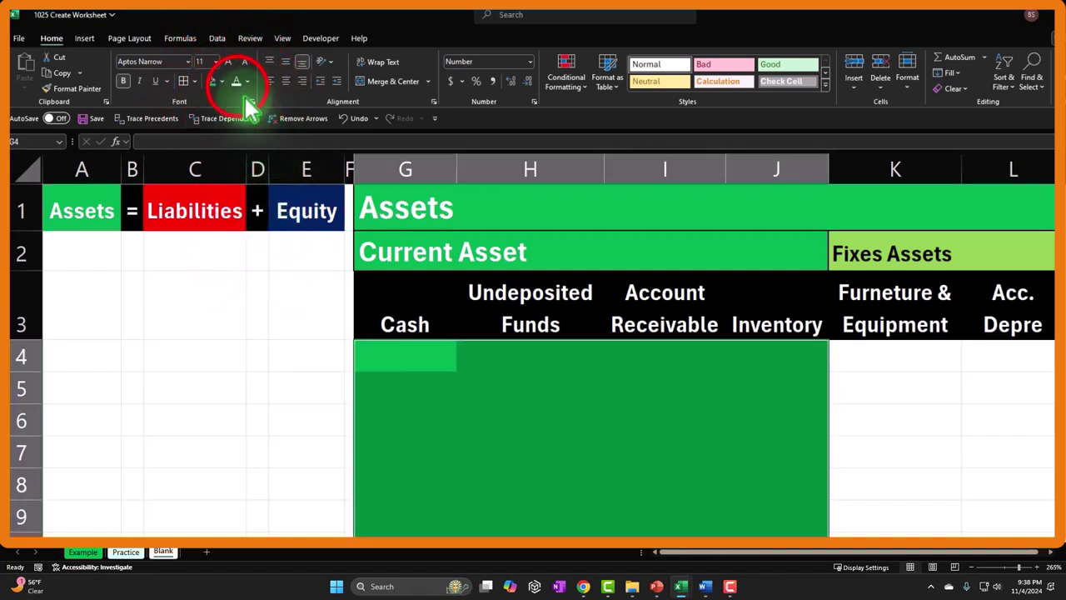
left_click(184, 82)
Step: Test the number display in the green area with 0 in G4 and H4, and clear both cells
left_click(416, 356)
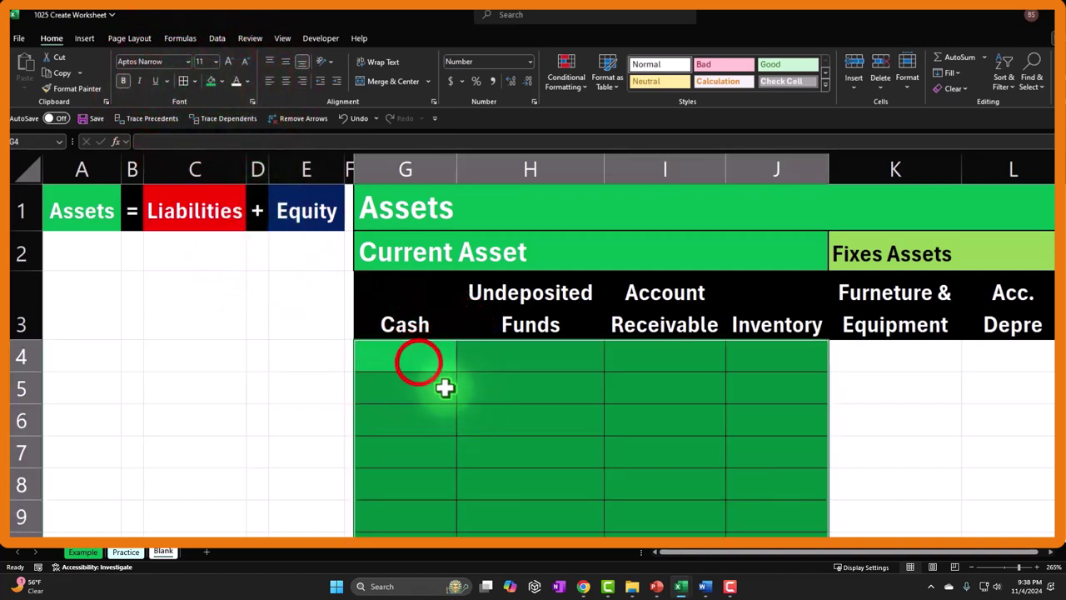
type("0")
key("Tab")
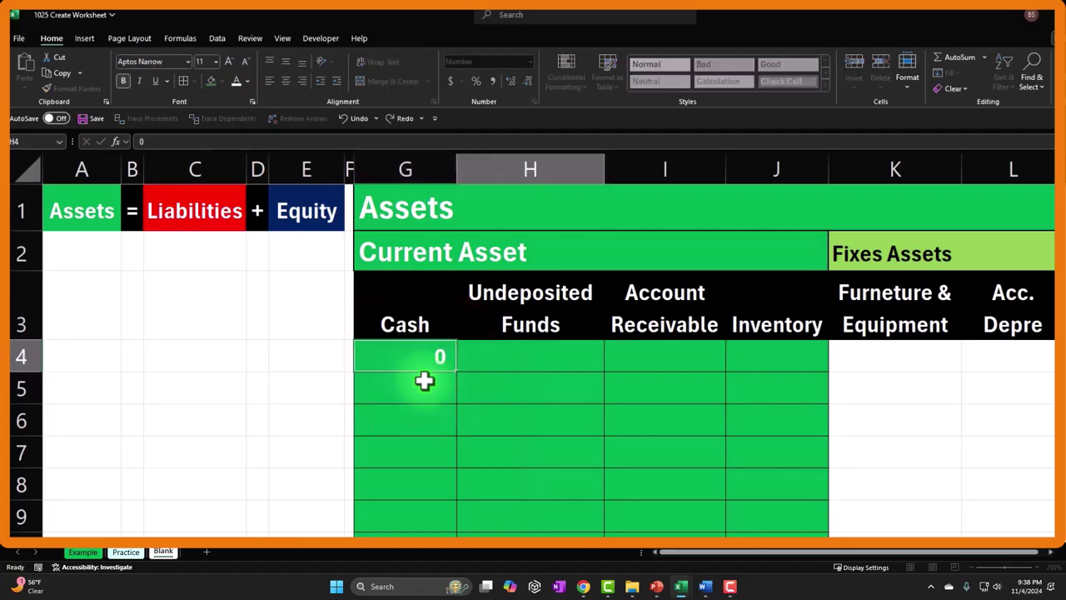
type("0")
key("Tab")
key("Left")
key("Delete")
key("Left")
key("Delete")
Step: Fill K4:L25 below the fixed asset headings with standard light green and add borders around all its cells
key("Right")
key("Right")
key("Right")
key("Right")
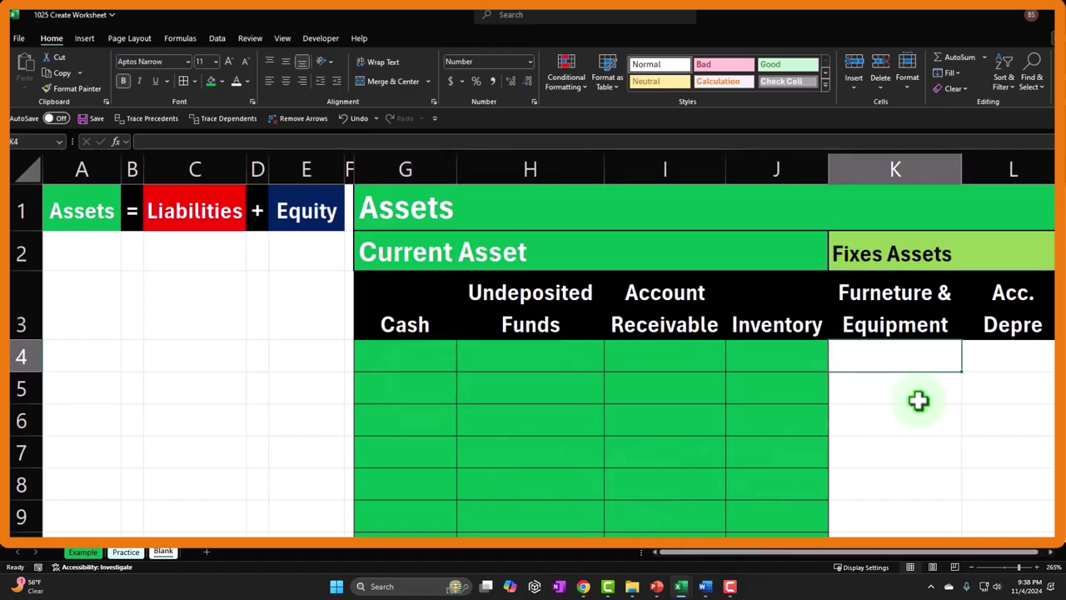
left_click_drag(881, 357, 927, 594)
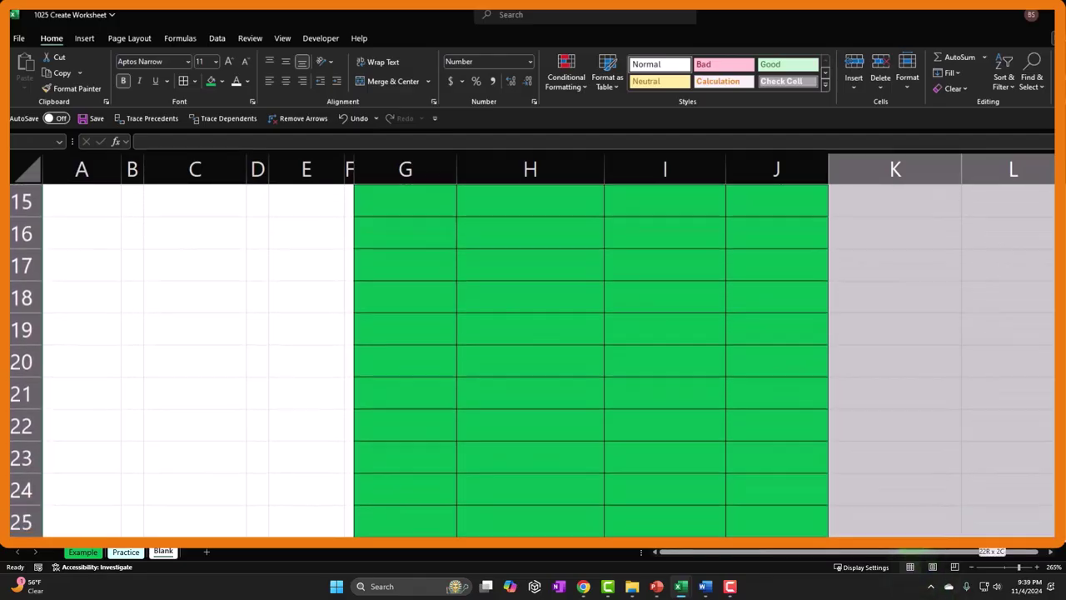
scroll(942, 421, "up", 5)
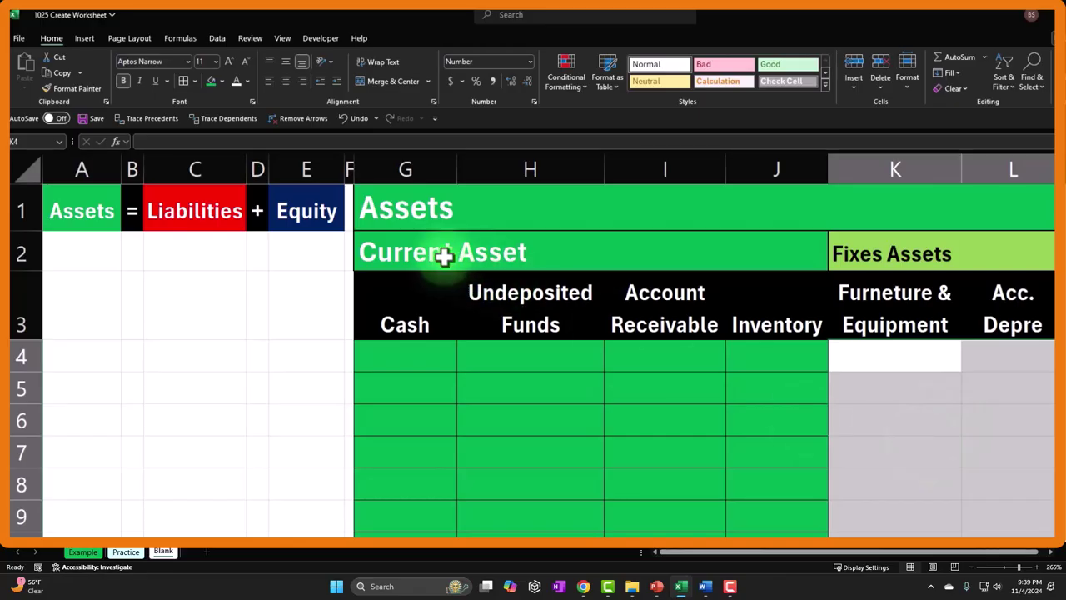
left_click(221, 82)
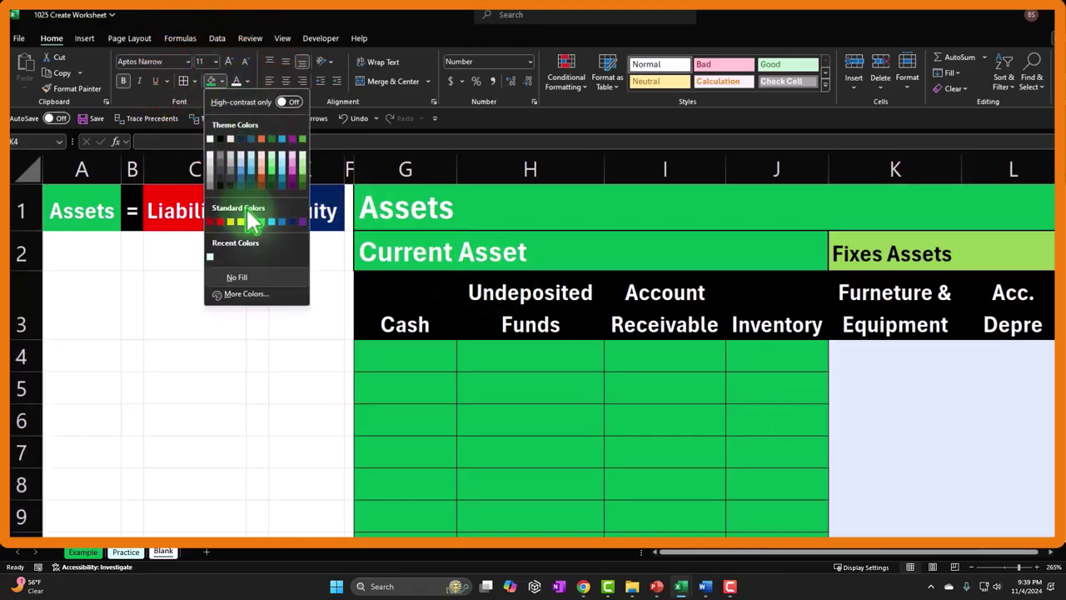
left_click(251, 221)
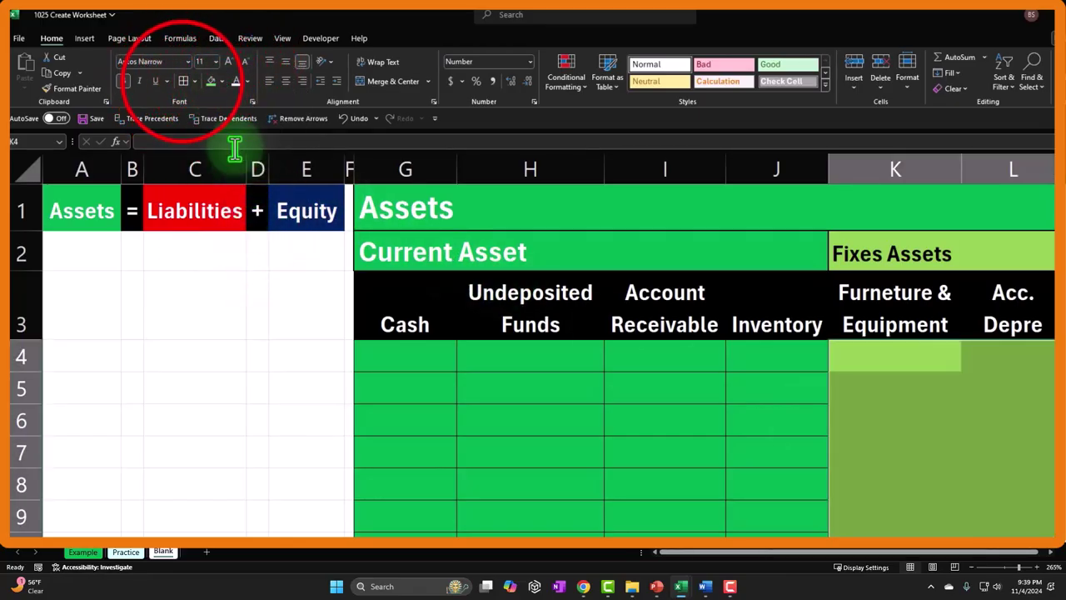
left_click(184, 82)
Step: Test the number display in the light green area with 0 in K4, and clear the cell
left_click(920, 354)
type("0")
key("Return")
key("Up")
key("Delete")
key("Down")
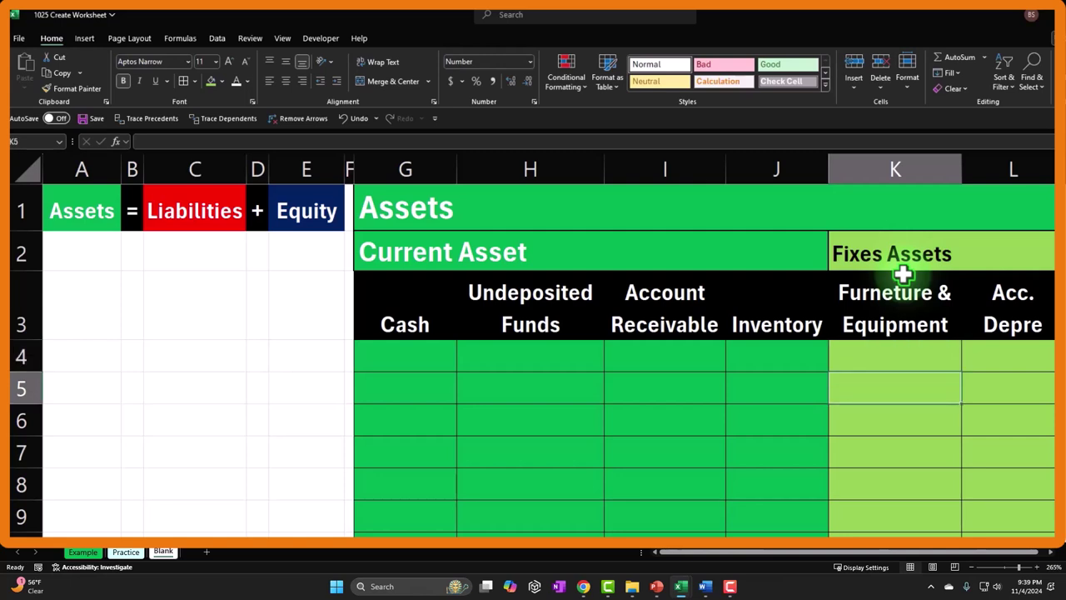
Step: Enter an "=" sign as text in M1, directly after the Assets heading
key("Right")
key("Right")
key("Right")
key("Up")
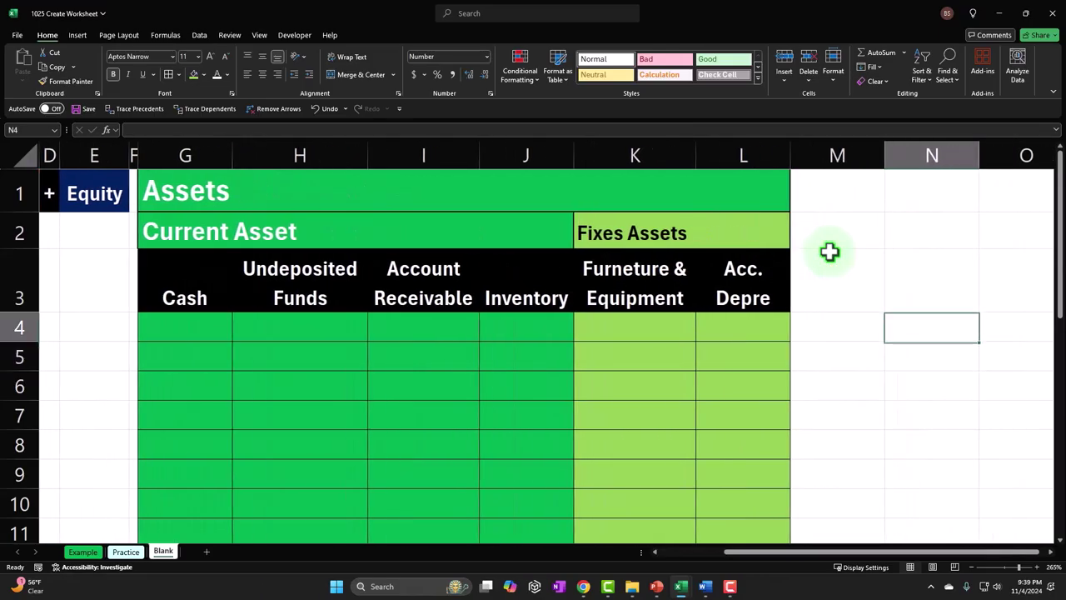
key("Up")
key("Up")
key("Up")
key("Left")
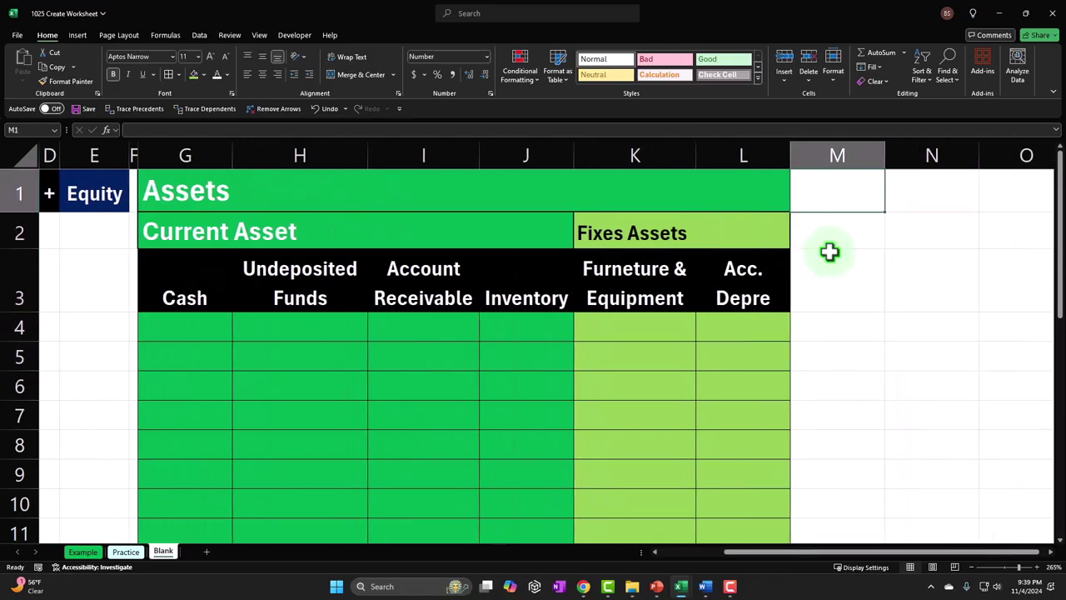
type("=")
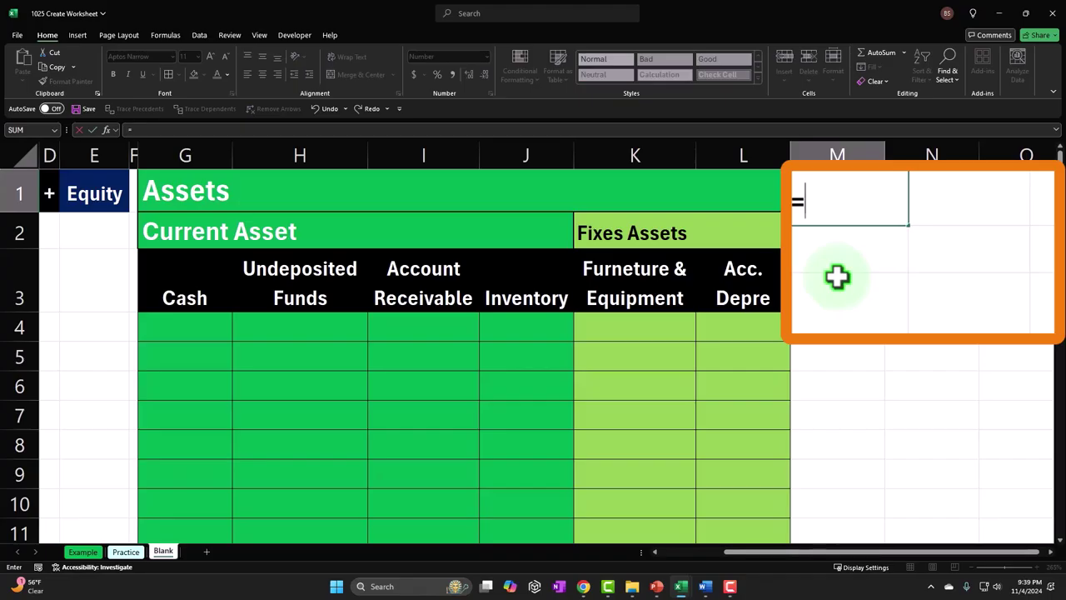
key("Down")
key("Return")
Step: Enter the heading "Liabilities" in N1, next to the "=" sign
key("Up")
key("Right")
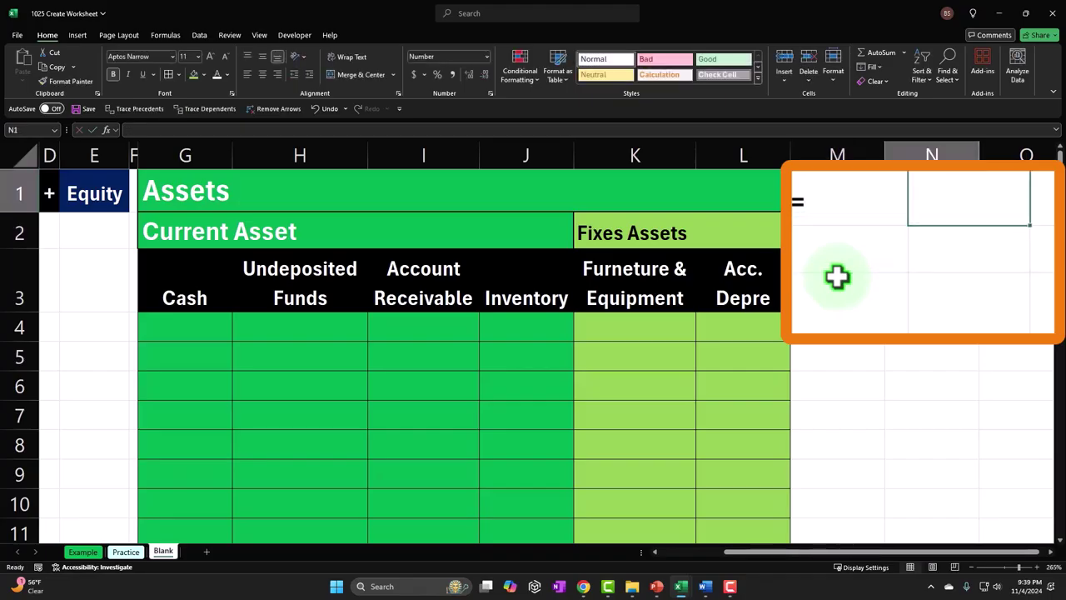
type("Liabilit")
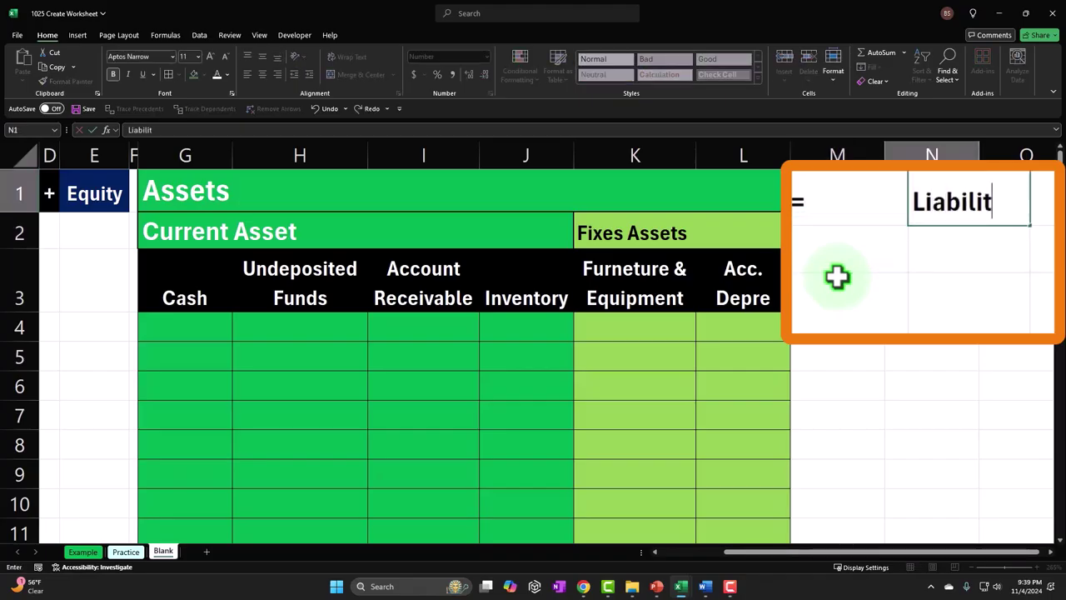
key("BackSpace")
key("BackSpace")
key("BackSpace")
key("BackSpace")
key("BackSpace")
key("BackSpace")
key("BackSpace")
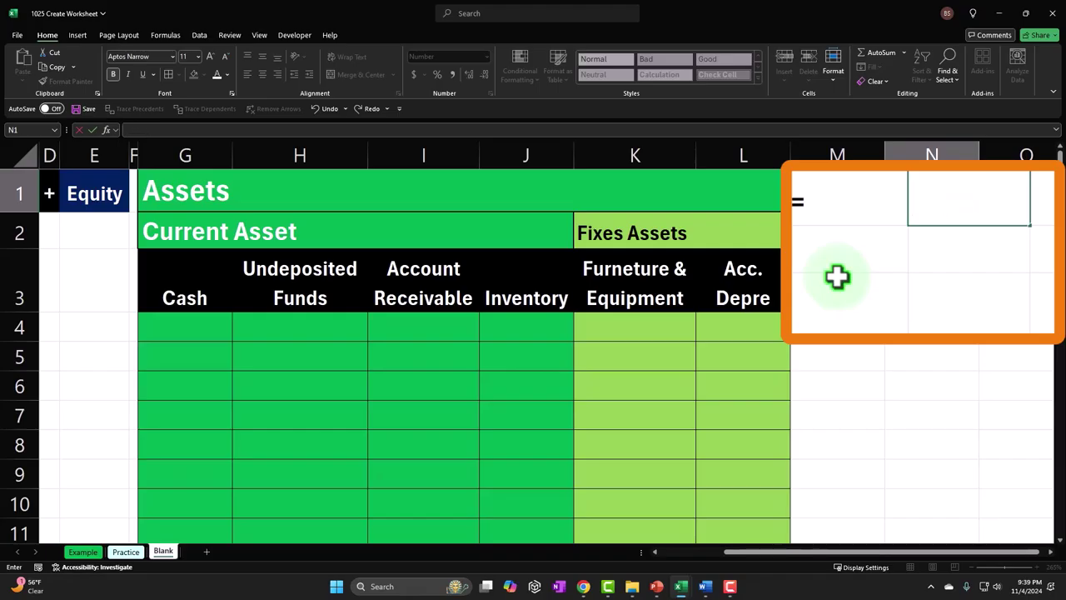
type("Liabilit")
key("BackSpace")
key("BackSpace")
key("BackSpace")
key("BackSpace")
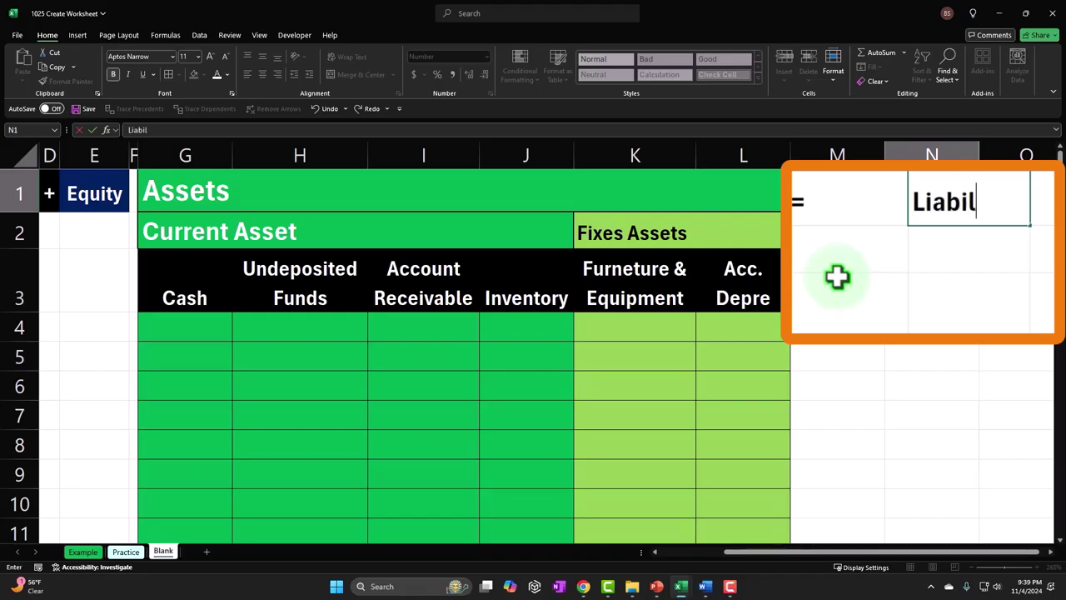
type("ilities")
key("Return")
key("Right")
key("Right")
key("Right")
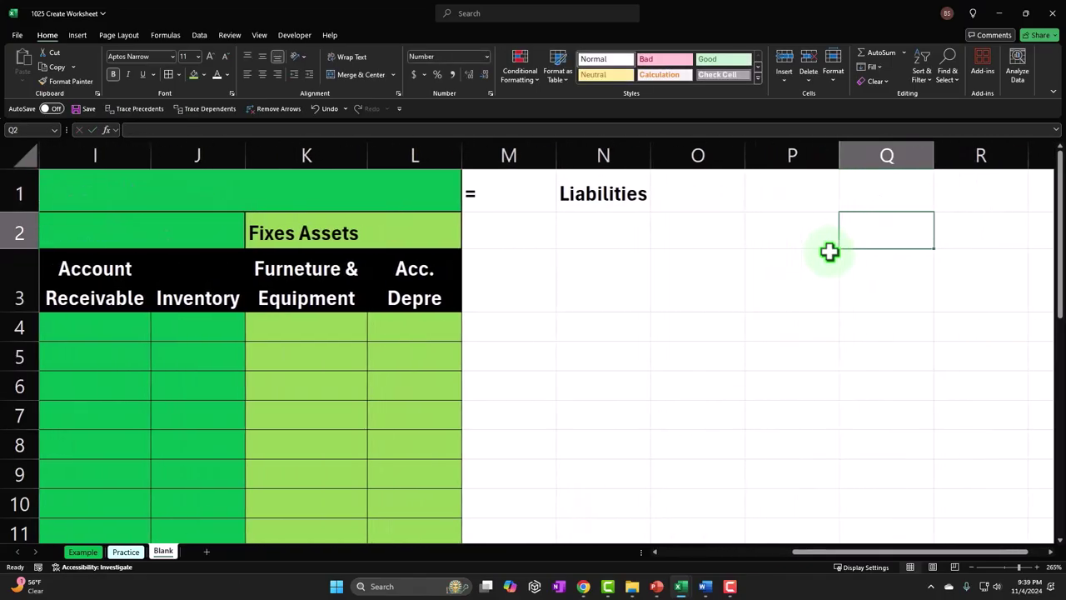
Step: Use Format Painter to copy column D's narrow width and black sign formatting onto column M
left_click_drag(821, 552, 614, 566)
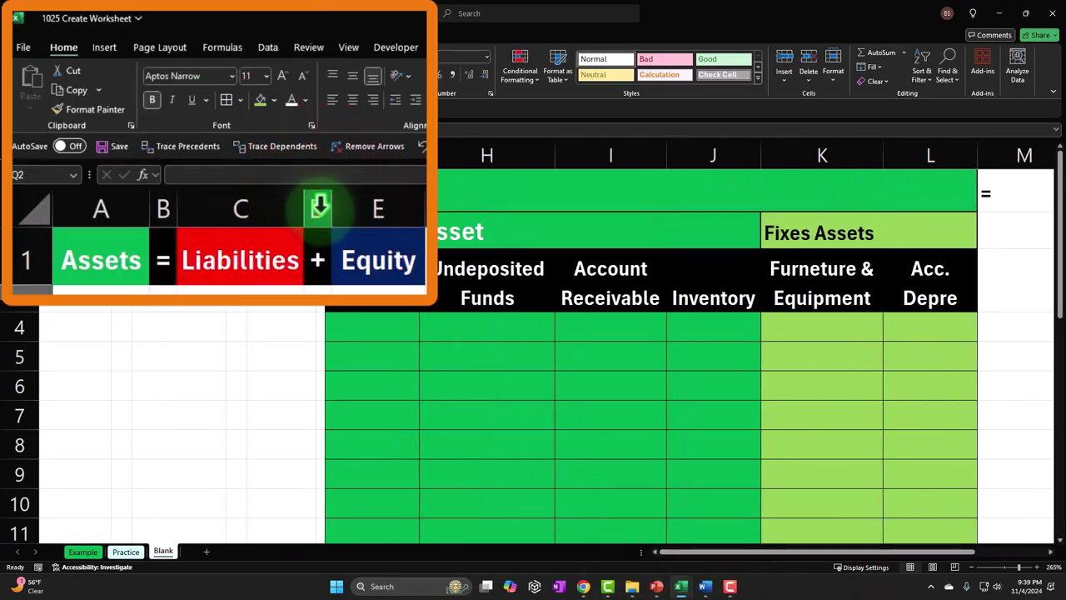
left_click(236, 193)
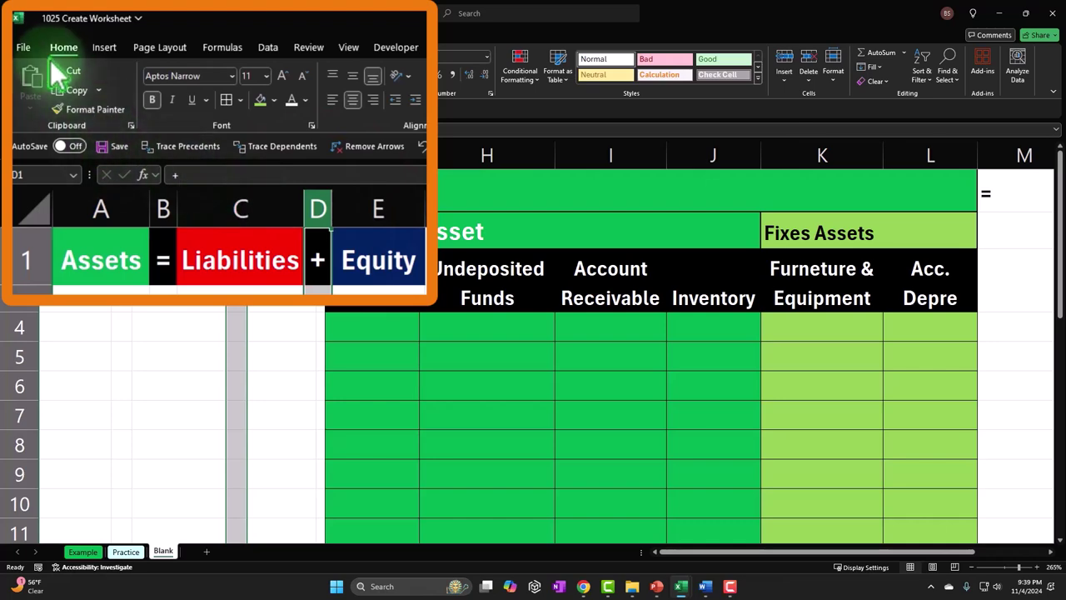
left_click(63, 83)
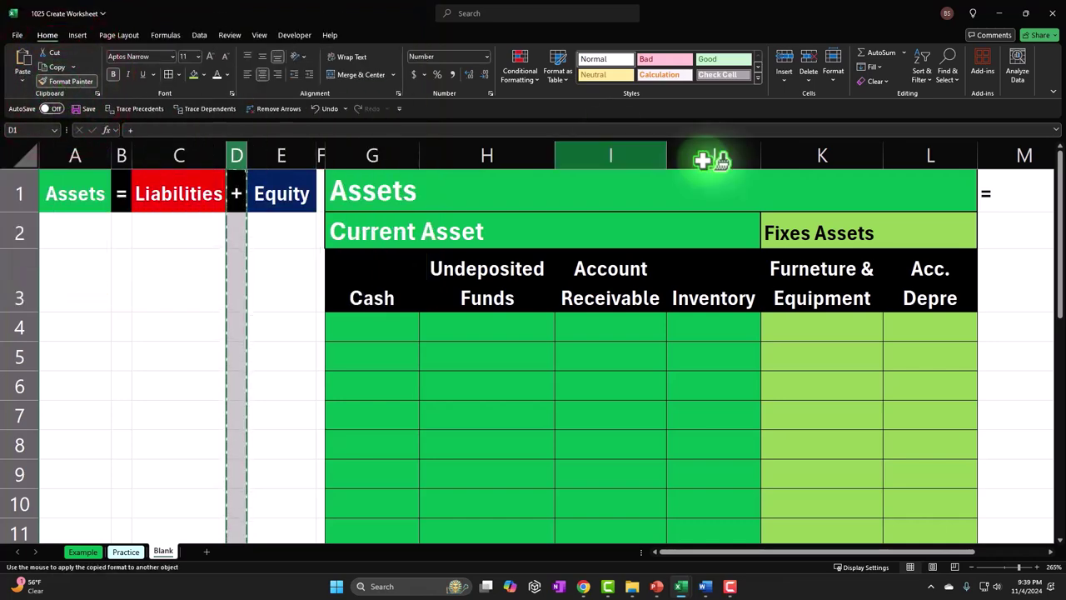
left_click(1028, 155)
scroll(1024, 152, "right", 4)
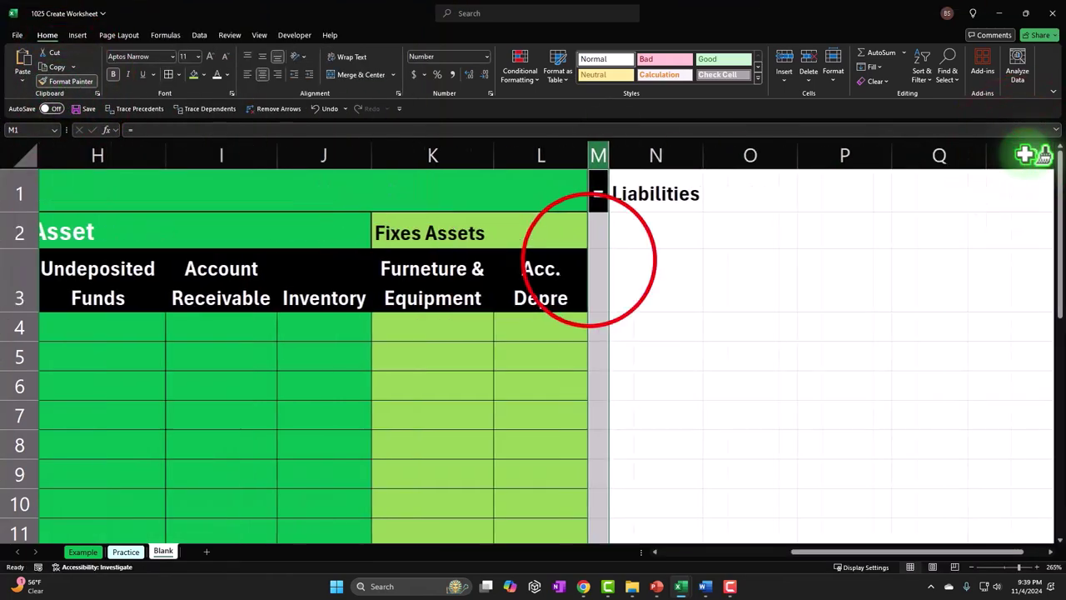
left_click(658, 260)
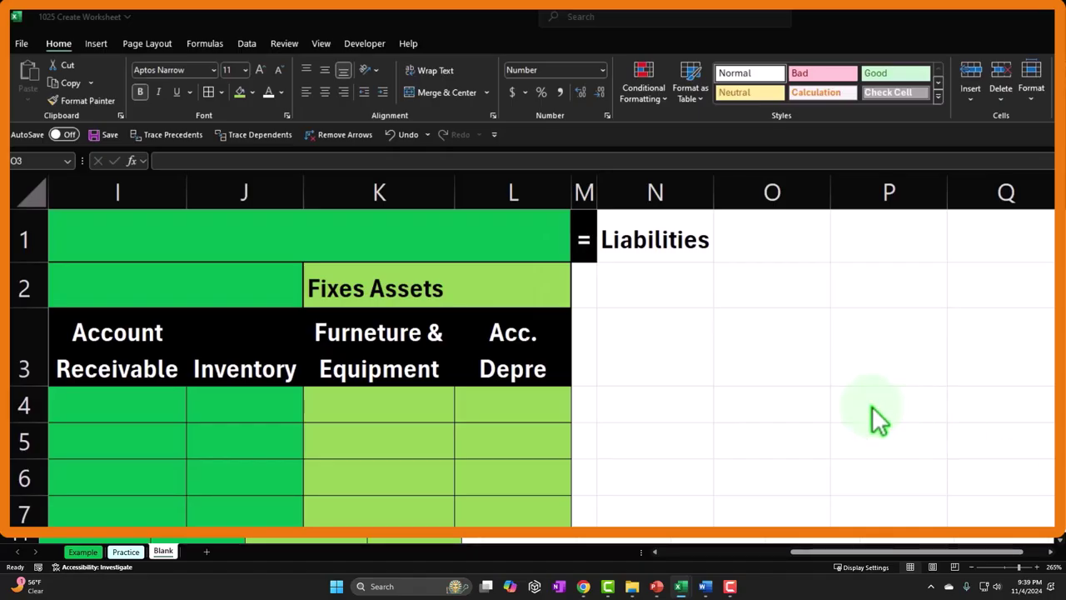
Step: Enter the subheading "Current Liabilities" in N2, below the Liabilities heading
left_click(671, 283)
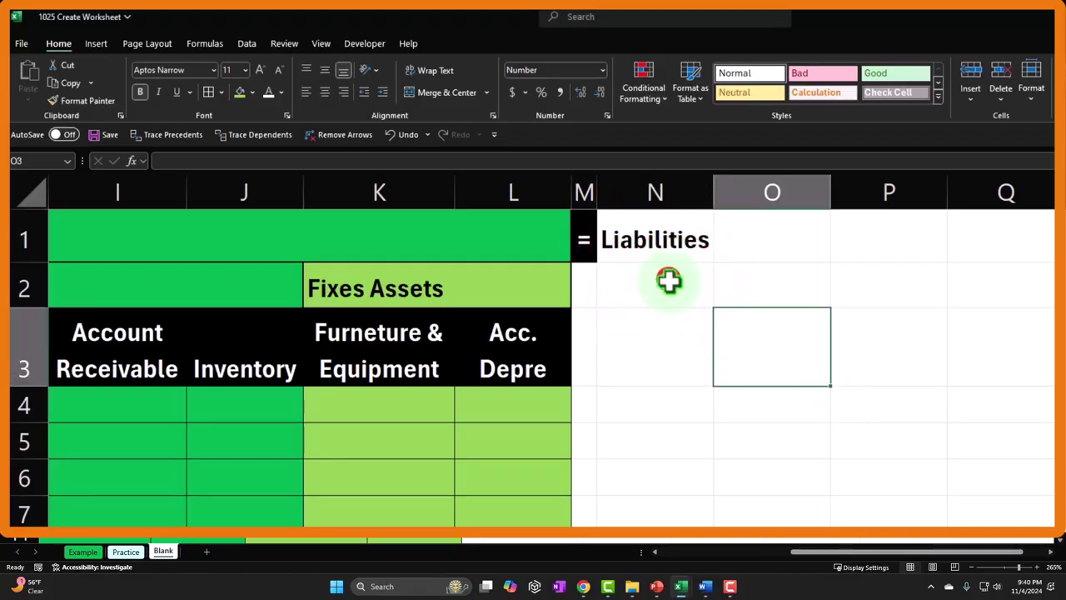
type("Curre")
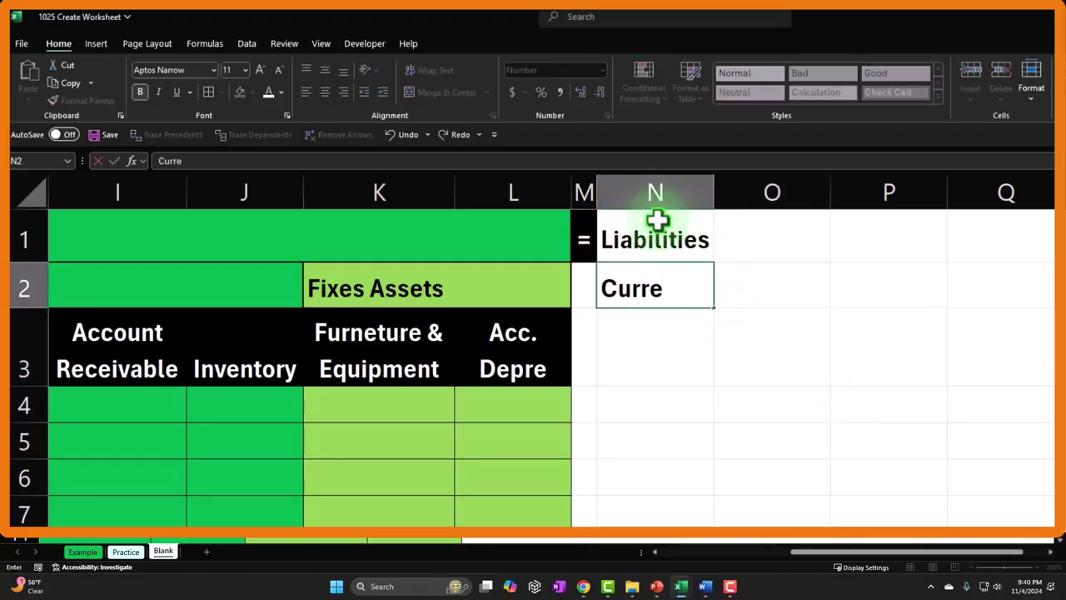
type("nt Liabilites")
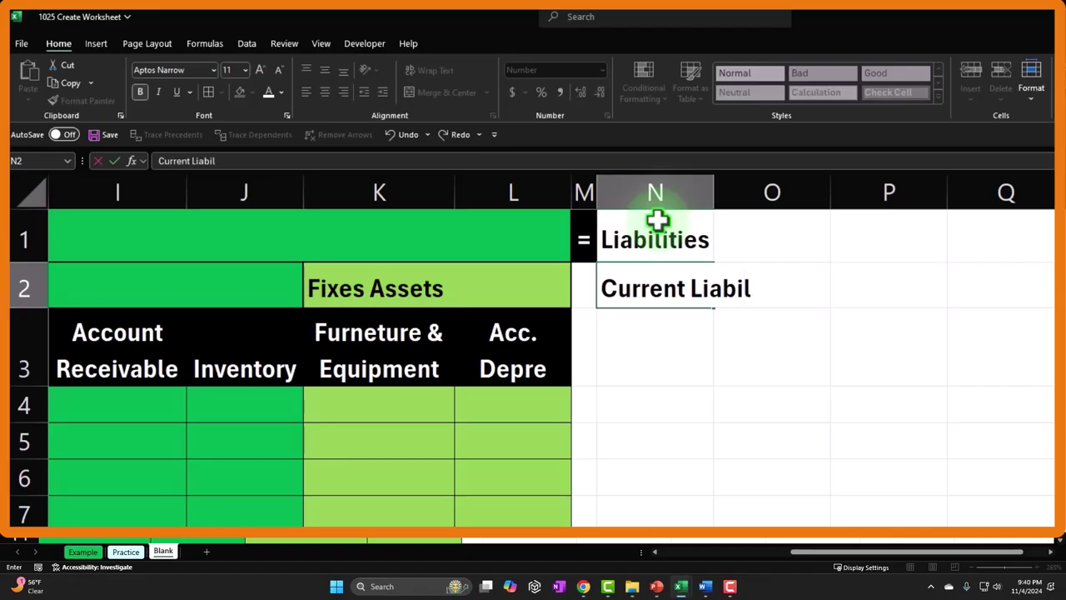
key("BackSpace")
key("BackSpace")
type("ies")
key("Return")
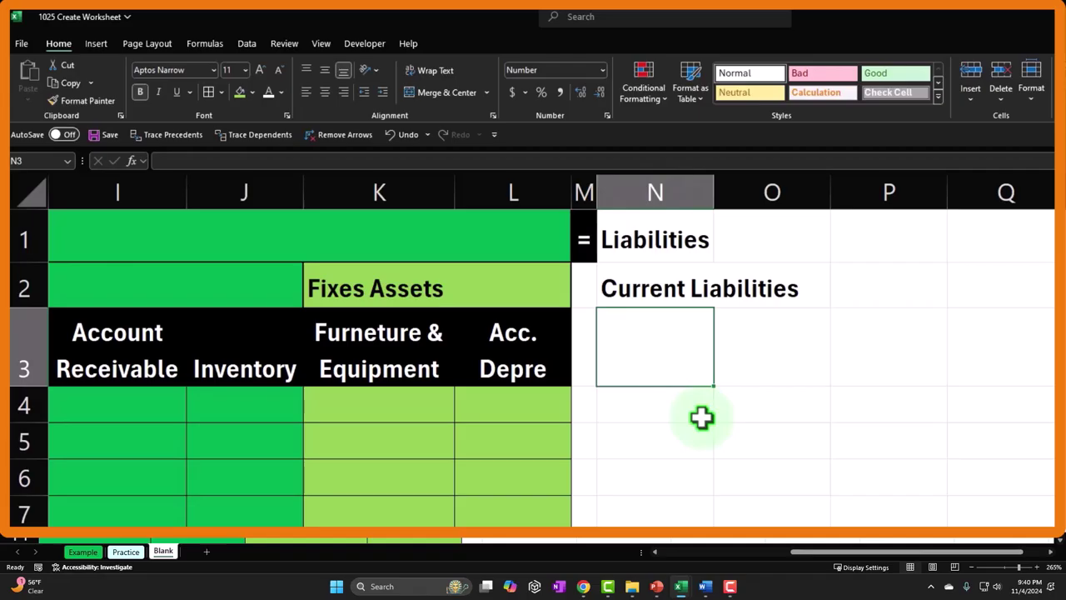
Step: Enter the account heading "Account Payable" in N3
type("Account")
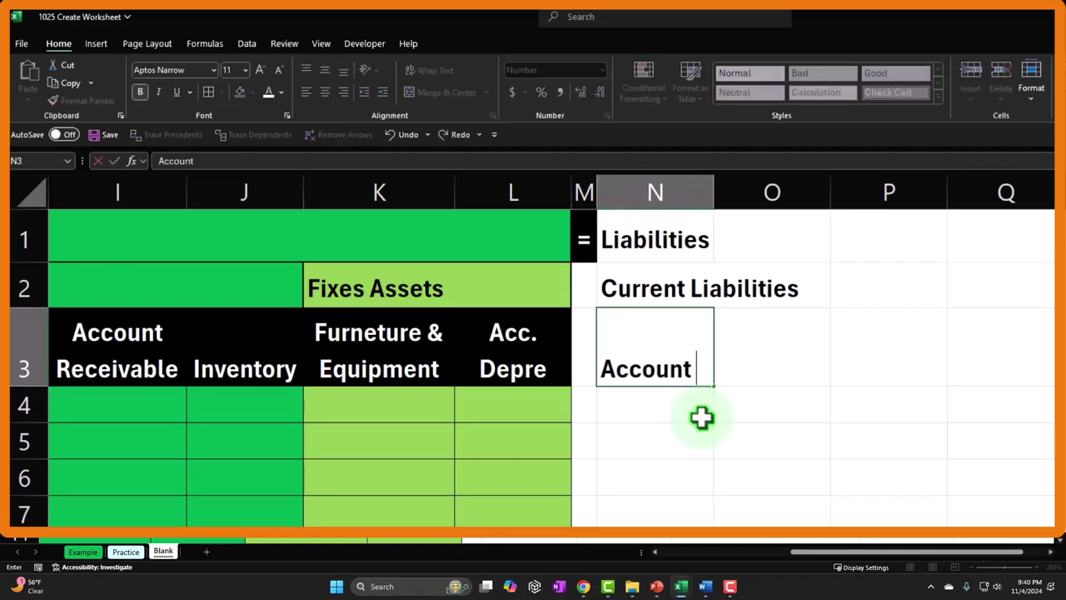
type(" Payable")
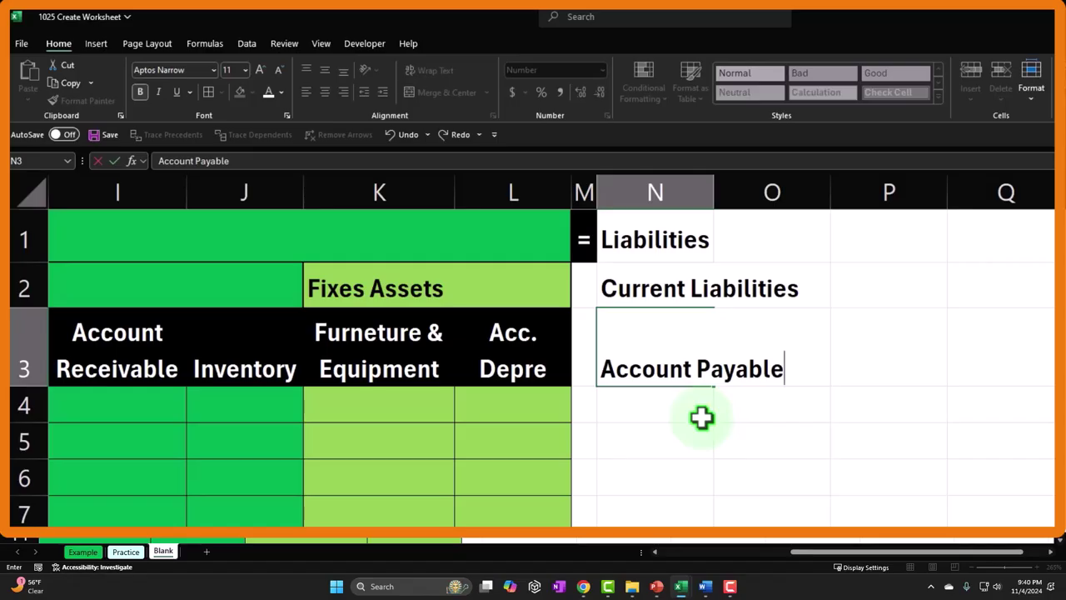
key("Tab")
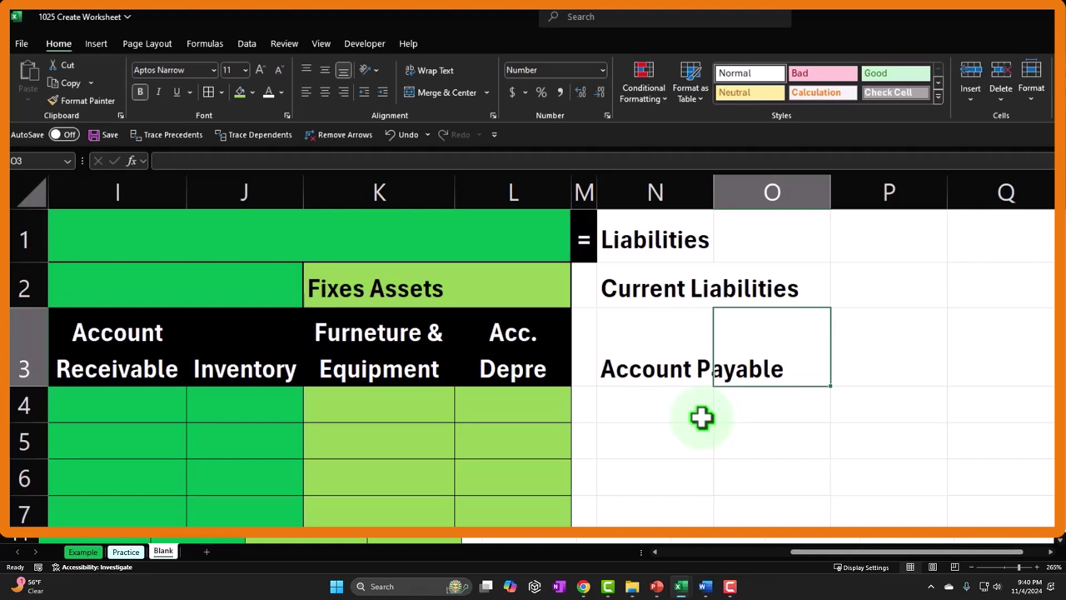
Step: Enter the account heading "Payroll Payable" in O3, beside Account Payable
type("Payro")
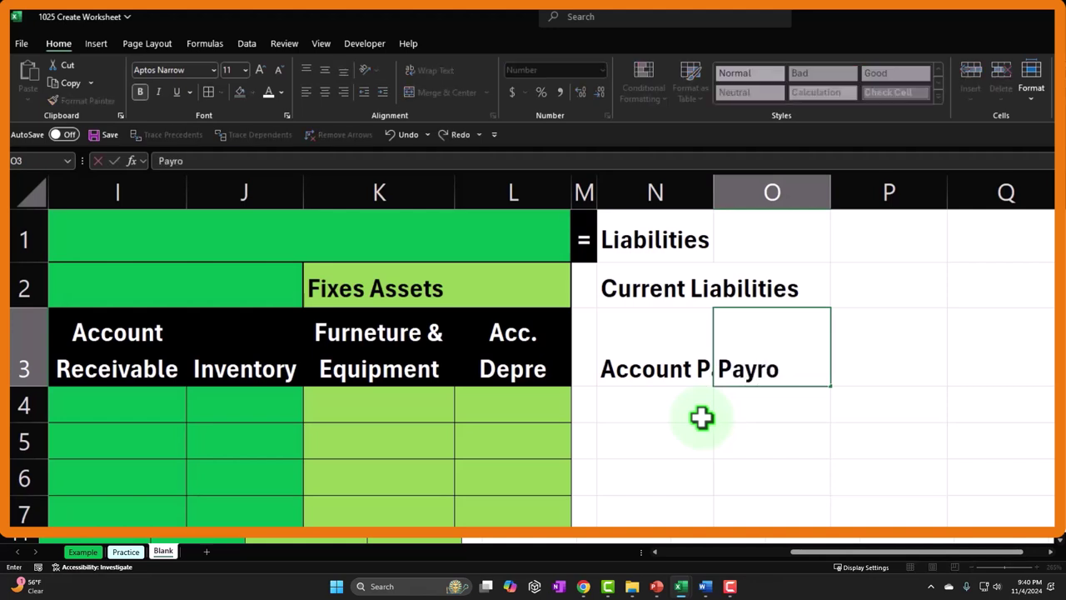
type("ll Liab")
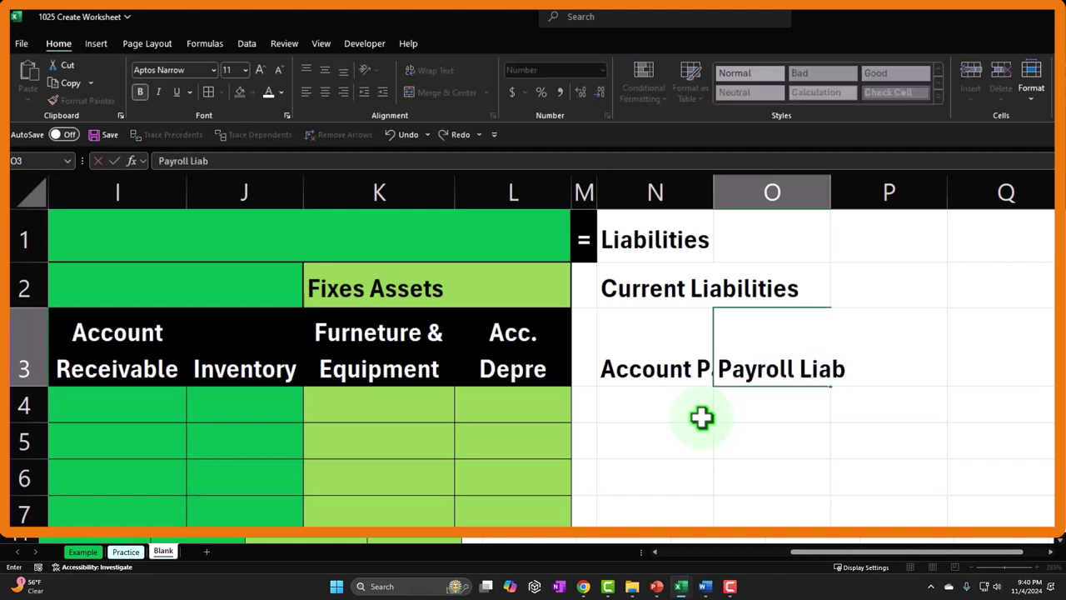
type("ilite")
key("BackSpace")
key("BackSpace")
key("BackSpace")
key("BackSpace")
key("BackSpace")
key("BackSpace")
key("BackSpace")
key("BackSpace")
key("BackSpace")
type("Payable")
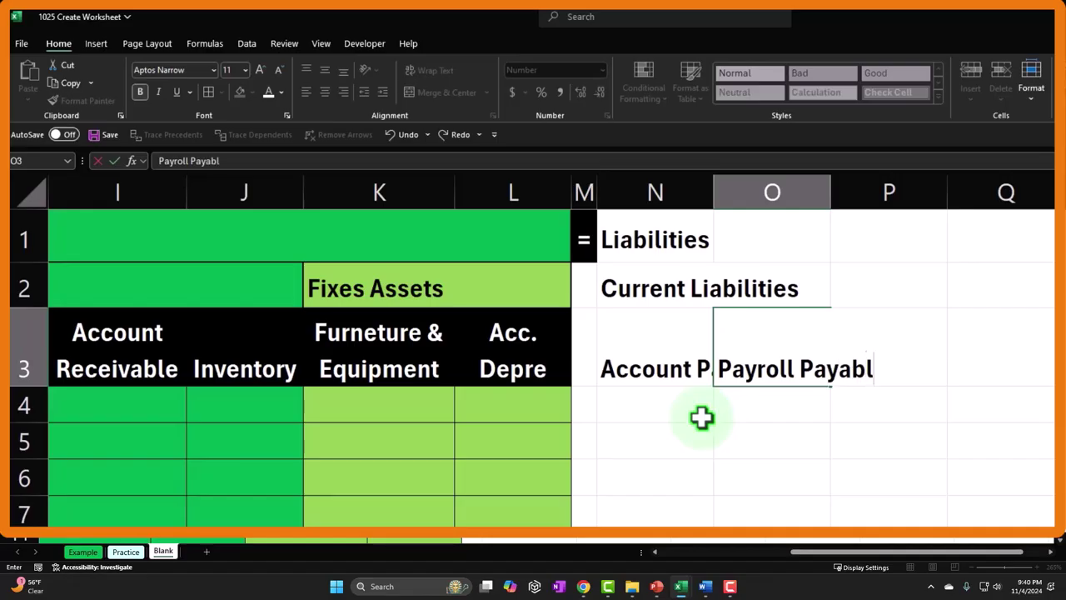
left_click(702, 418)
key("Right")
key("Up")
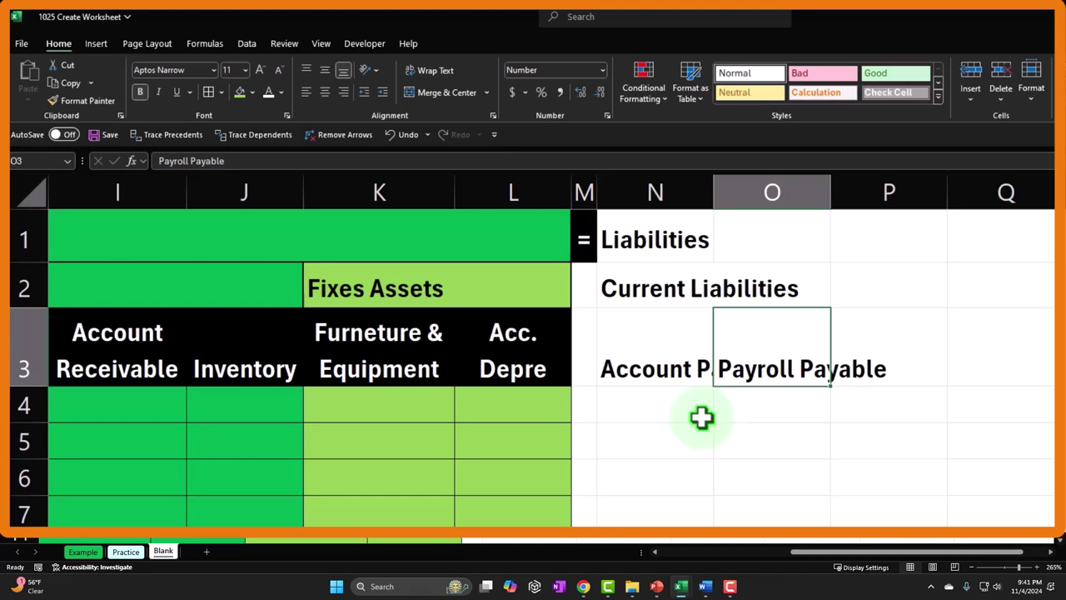
Step: Enter the account heading "Sales Tax Payable" in P3
key("Right")
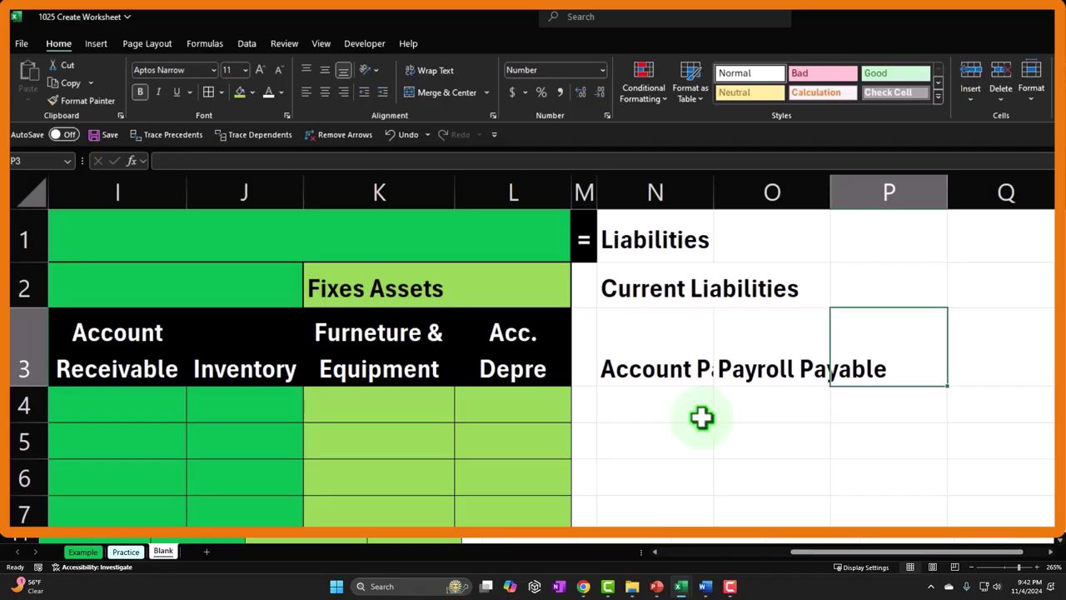
type("Sales Ta")
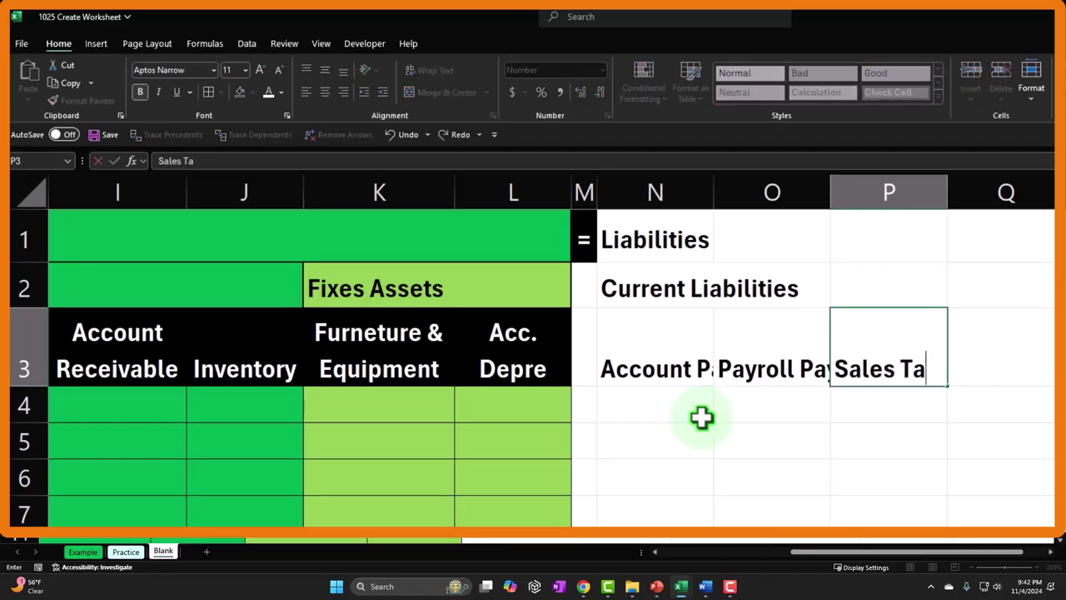
type("x Payable")
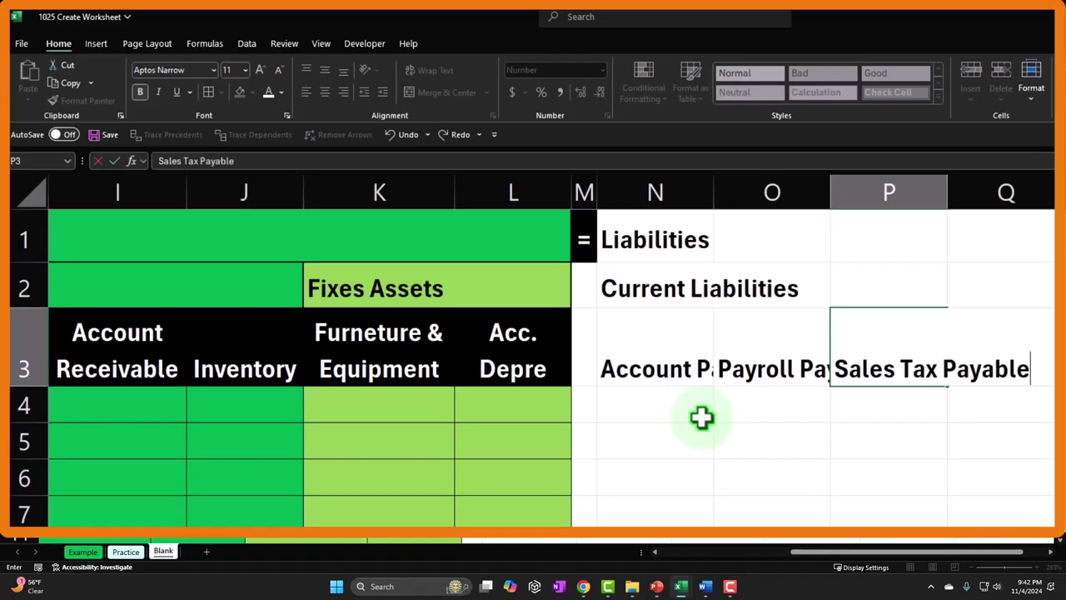
key("Return")
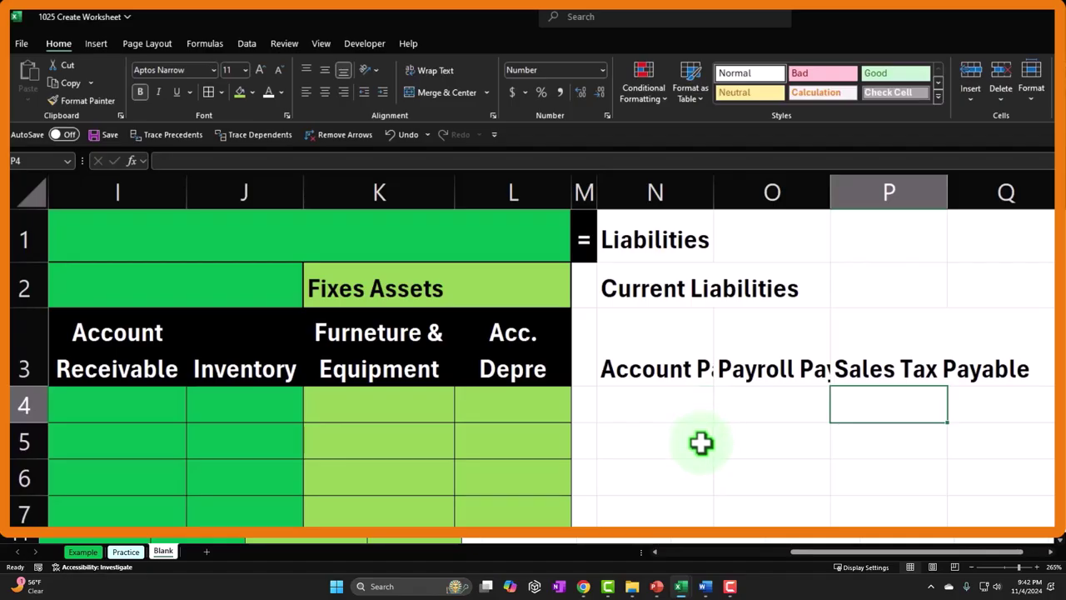
Step: Use Format Painter to copy the black, wrapped header formatting of K3 onto the liability account headings N3:P3
left_click_drag(624, 334, 893, 333)
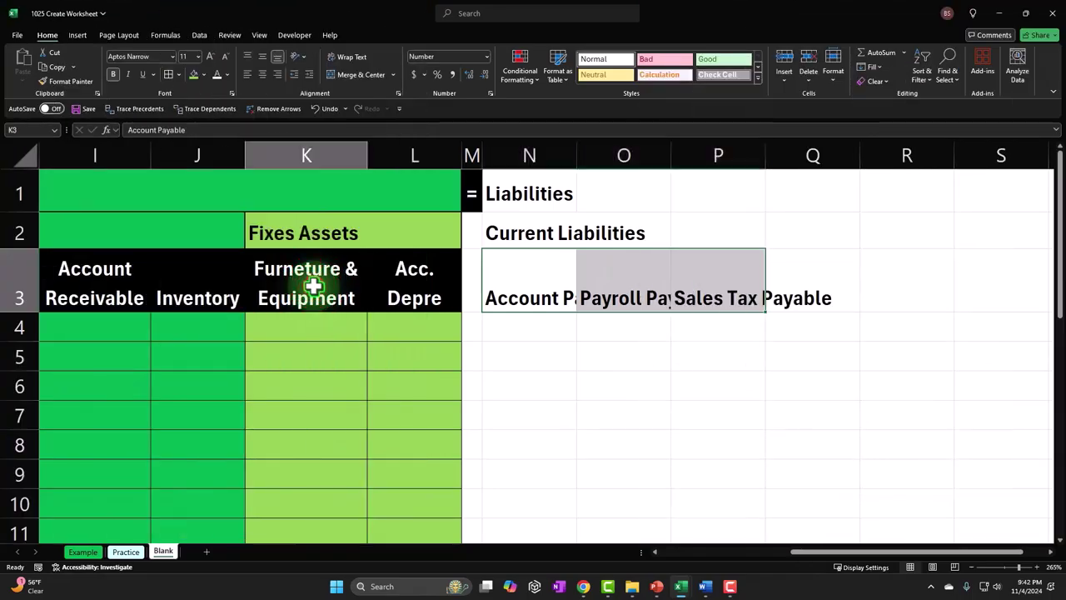
left_click(388, 354)
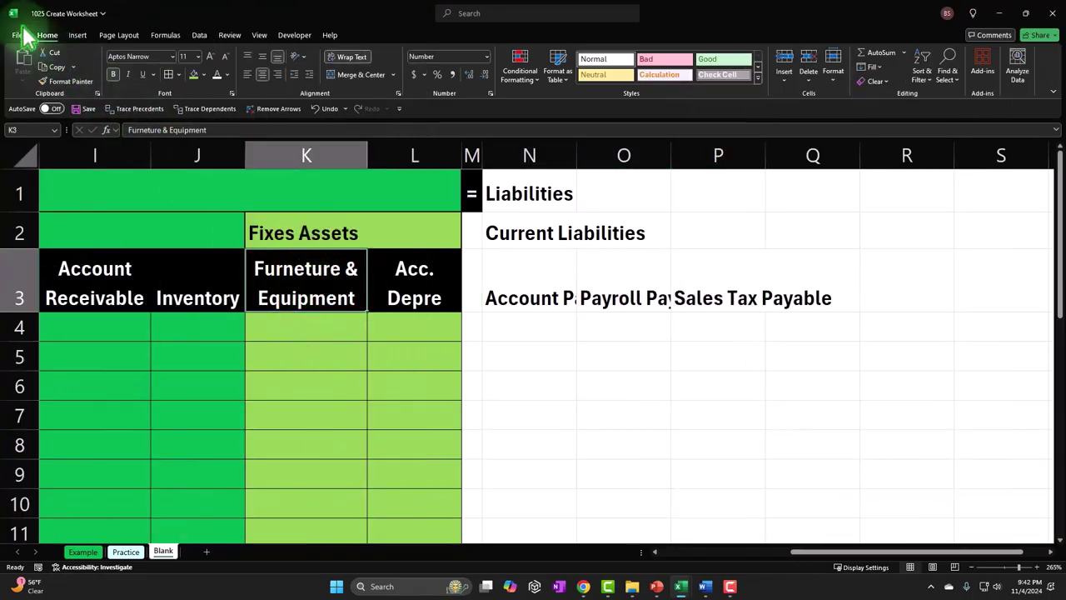
left_click(68, 81)
mouse_move(542, 302)
left_mouse_down()
mouse_move(547, 275)
mouse_move(703, 281)
left_mouse_up()
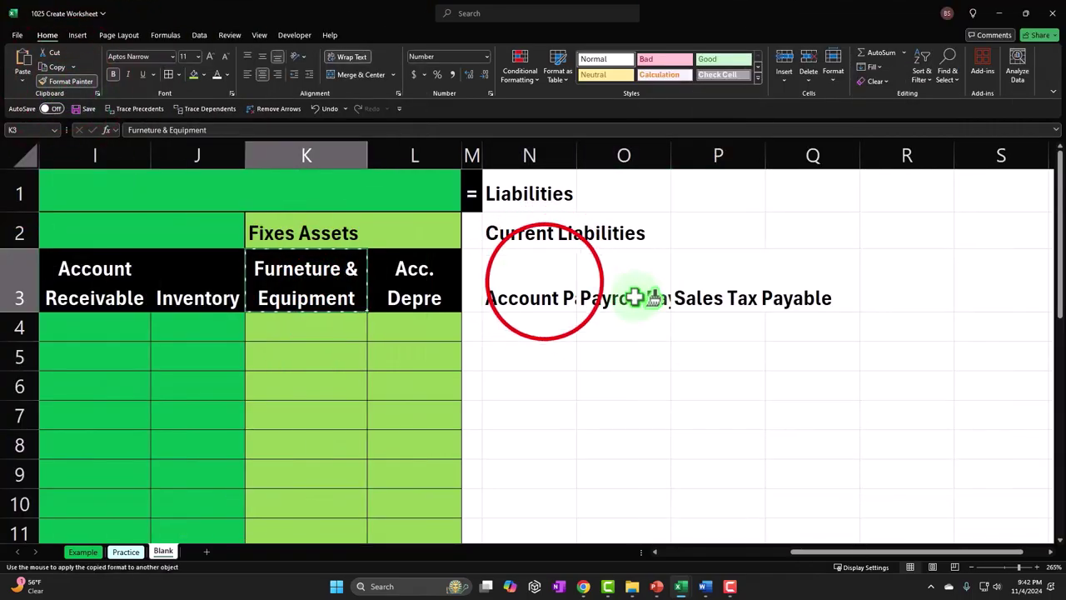
left_click_drag(876, 356, 905, 361)
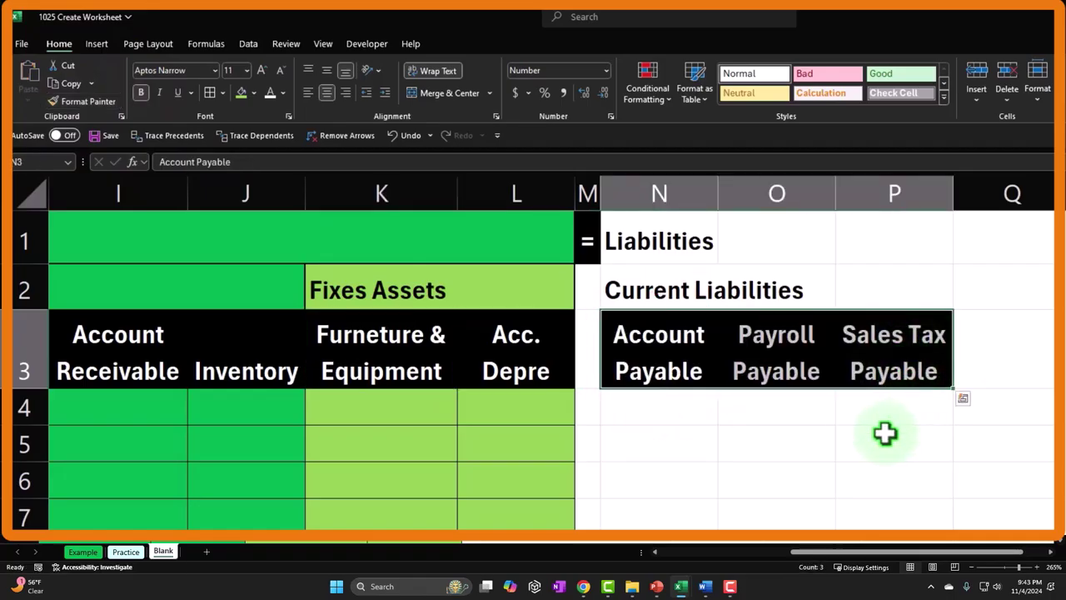
Step: Fill the Liabilities and Current Liabilities heading rows, N1:P1 and N2:P2, with red and make their text white
left_click_drag(714, 230, 863, 233)
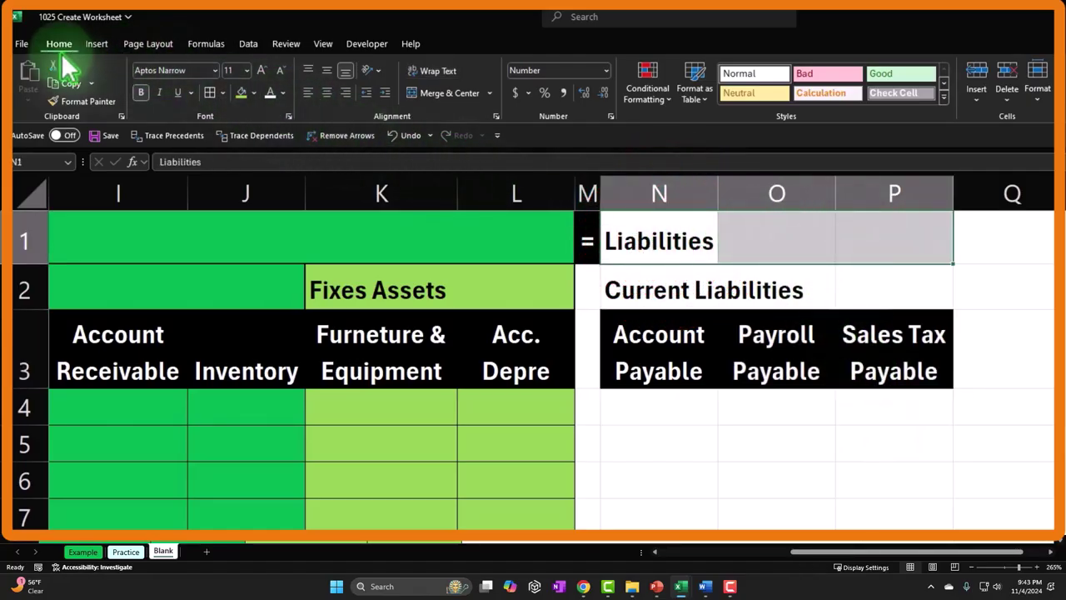
left_click(254, 92)
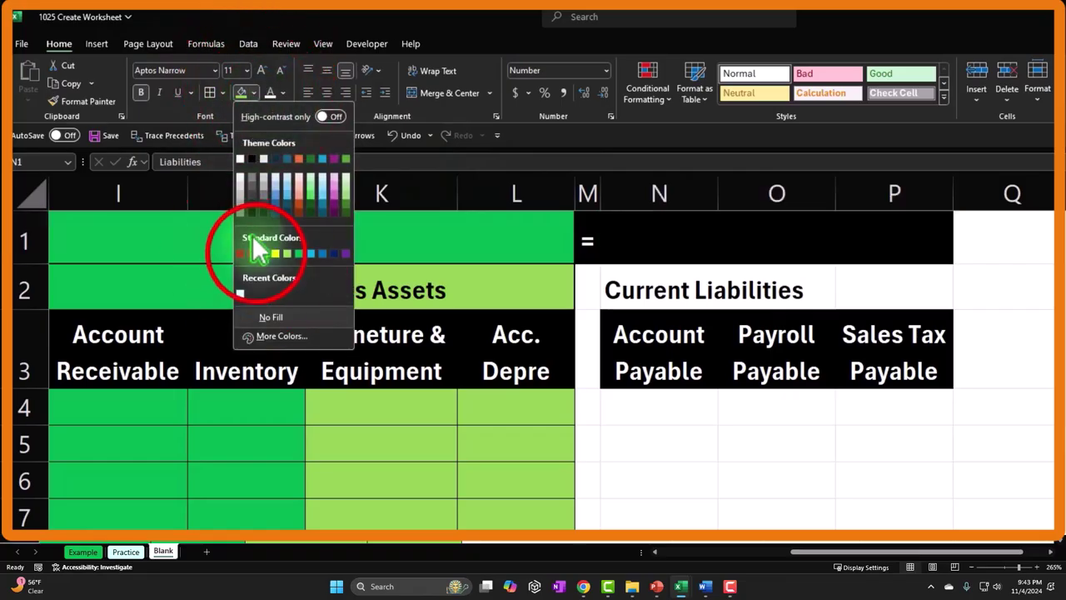
left_click(251, 252)
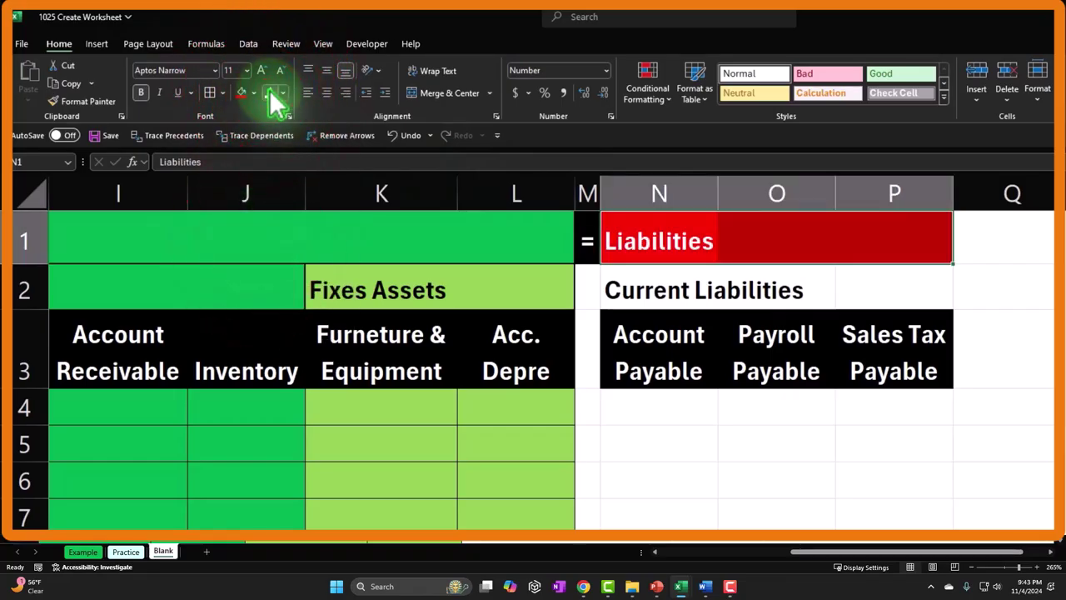
left_click_drag(673, 286, 874, 276)
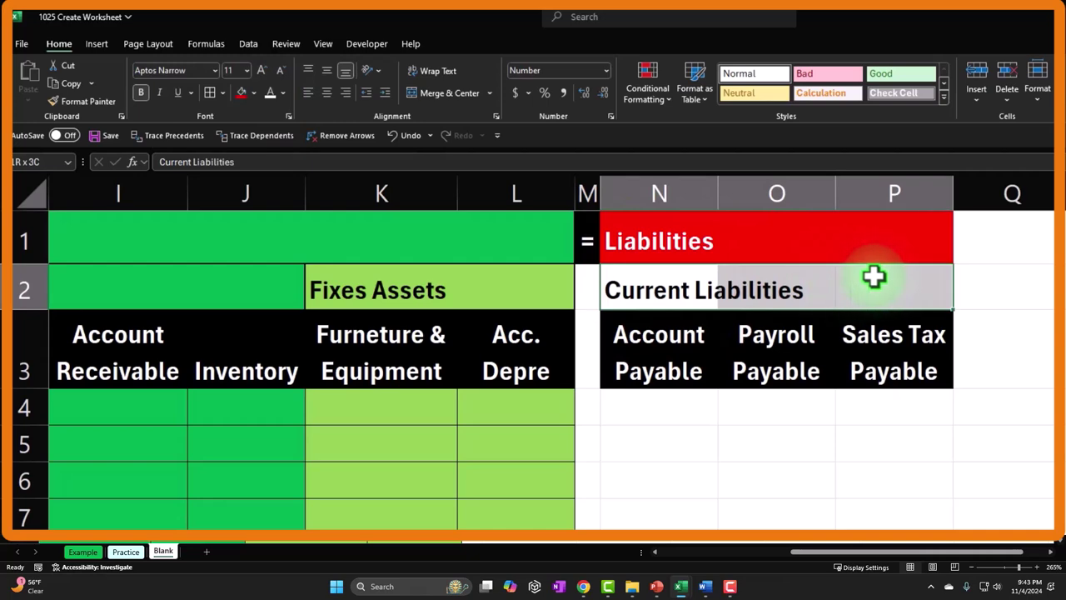
left_click(240, 93)
left_click(270, 93)
Step: Change the fill of the liabilities headings in N1:P2 to the standard Dark Red
left_click_drag(815, 551, 816, 578)
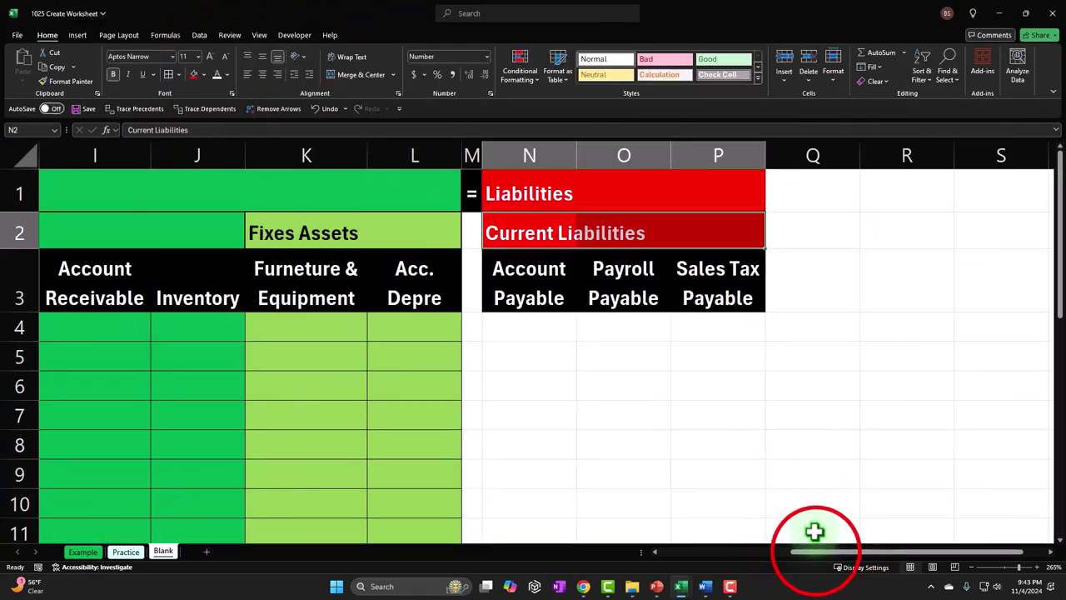
left_click_drag(556, 192, 732, 239)
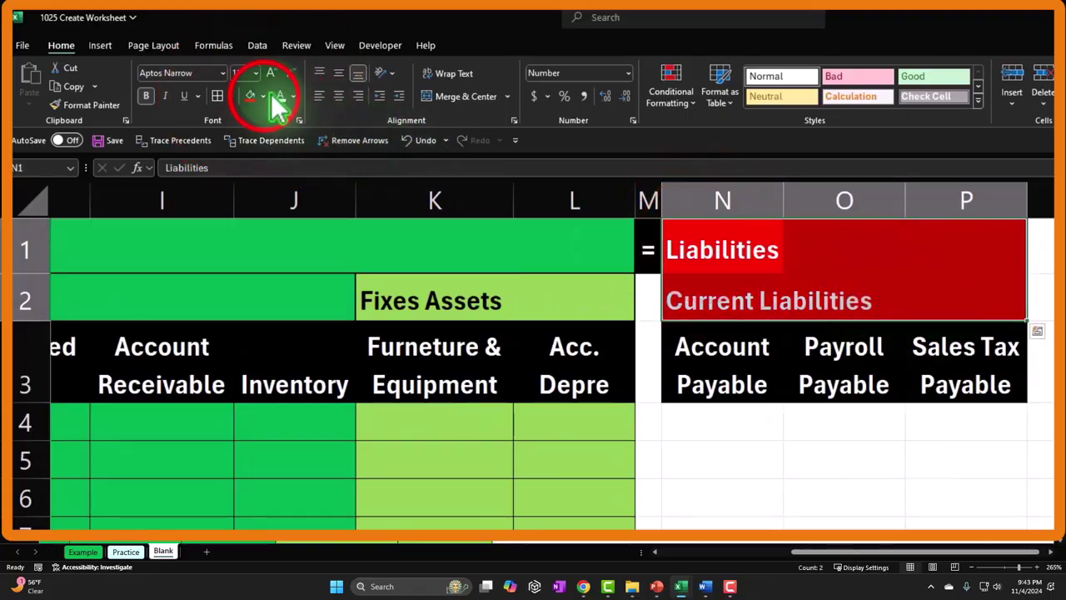
left_click(264, 95)
left_click(250, 262)
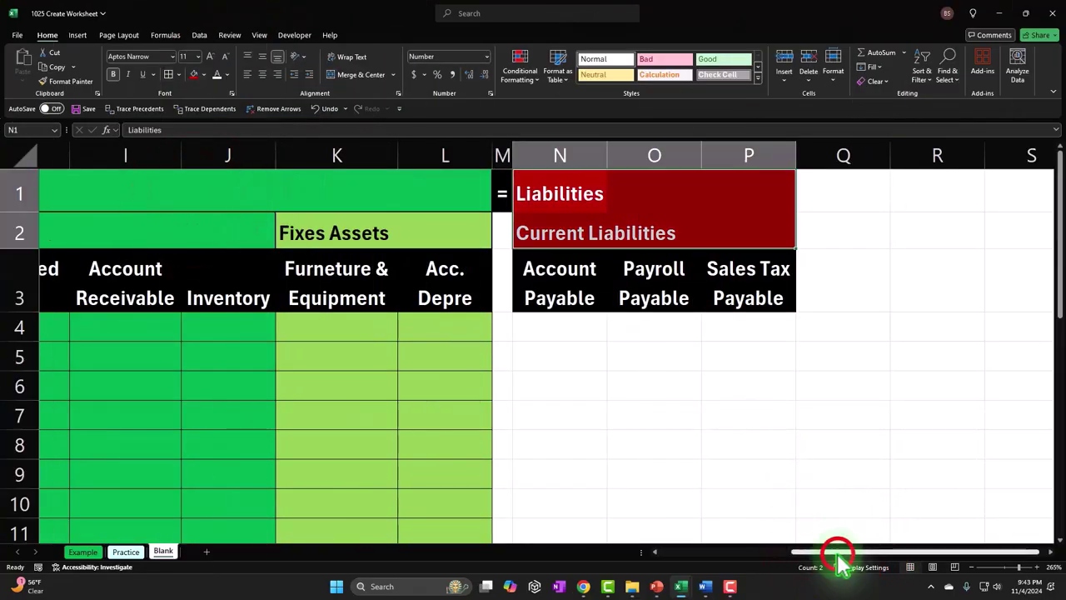
Step: Change the fill of the Liabilities cell C1 in the summary equation to the standard Dark Red
left_click_drag(837, 559, 775, 559)
left_click(167, 192)
left_click(203, 75)
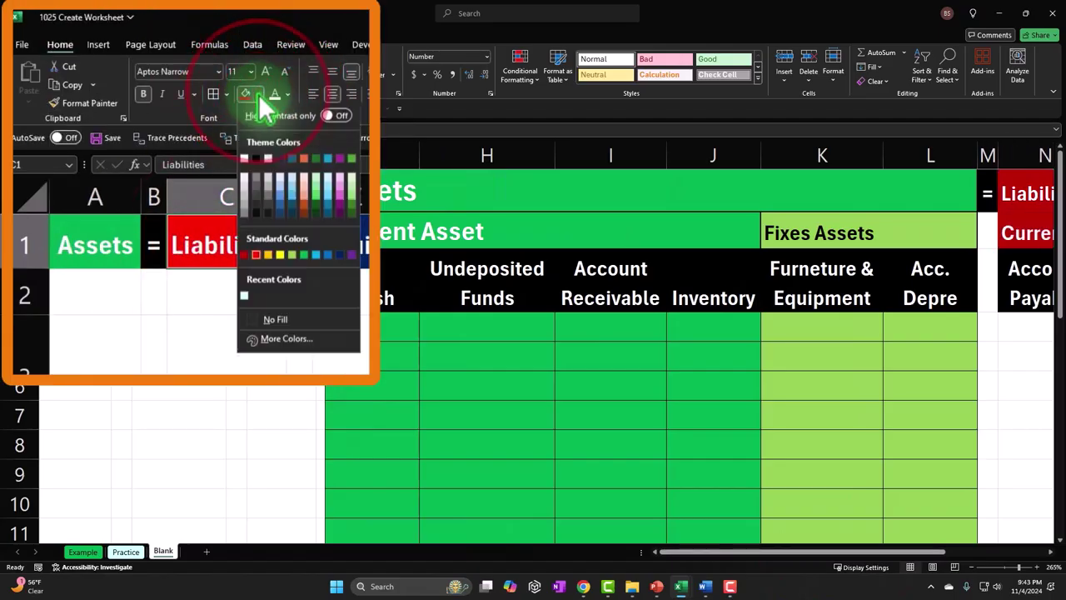
left_click(244, 258)
left_click(643, 325)
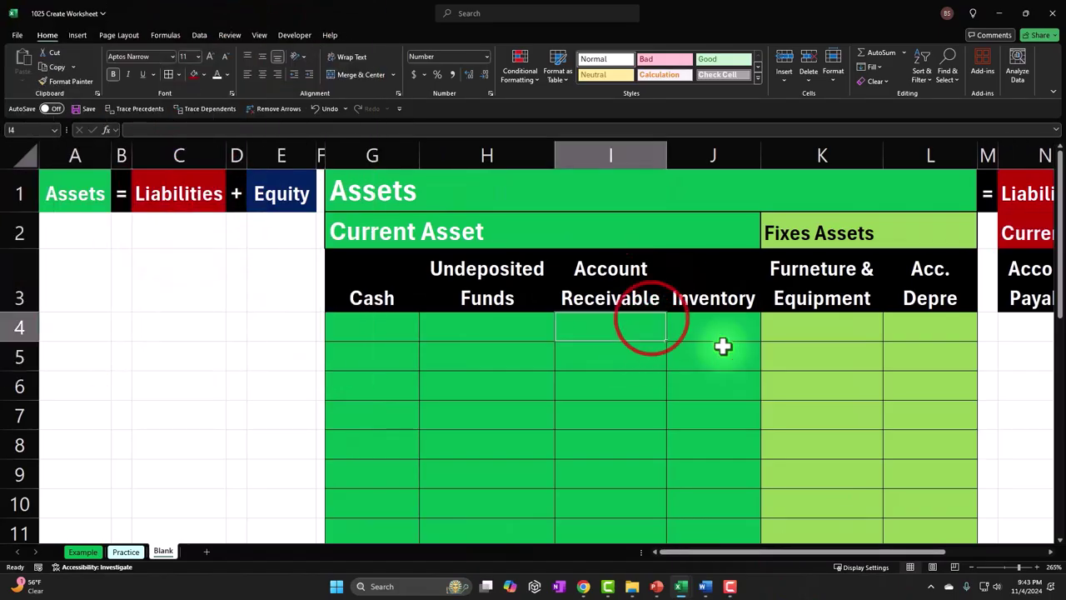
Step: Check the font sizes of the Assets headings and enlarge the Liabilities heading in N1 to the matching size 16
left_click_drag(907, 561, 1055, 476)
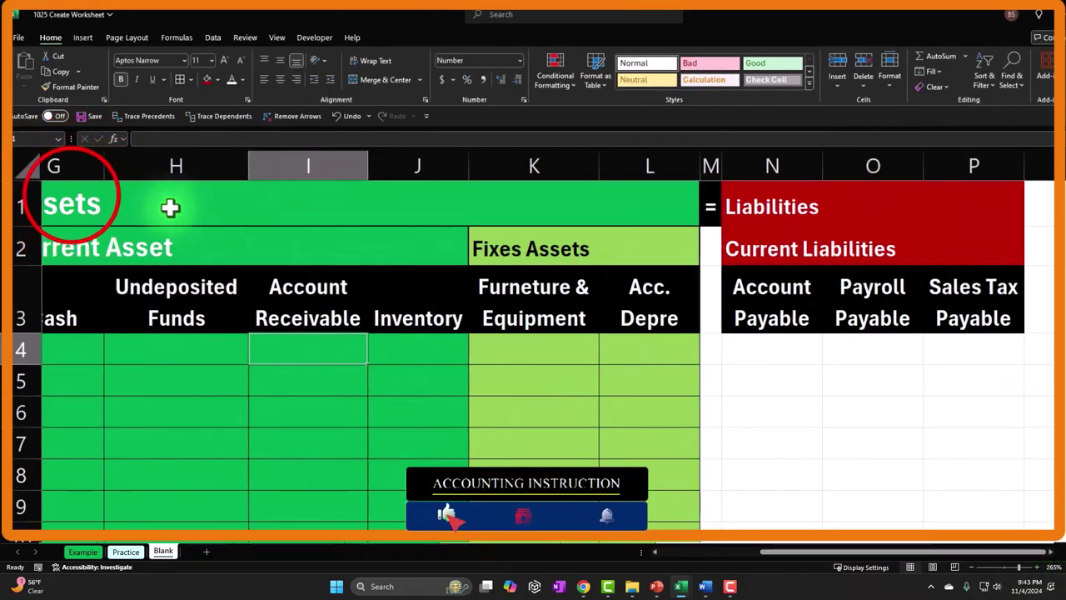
left_click(71, 200)
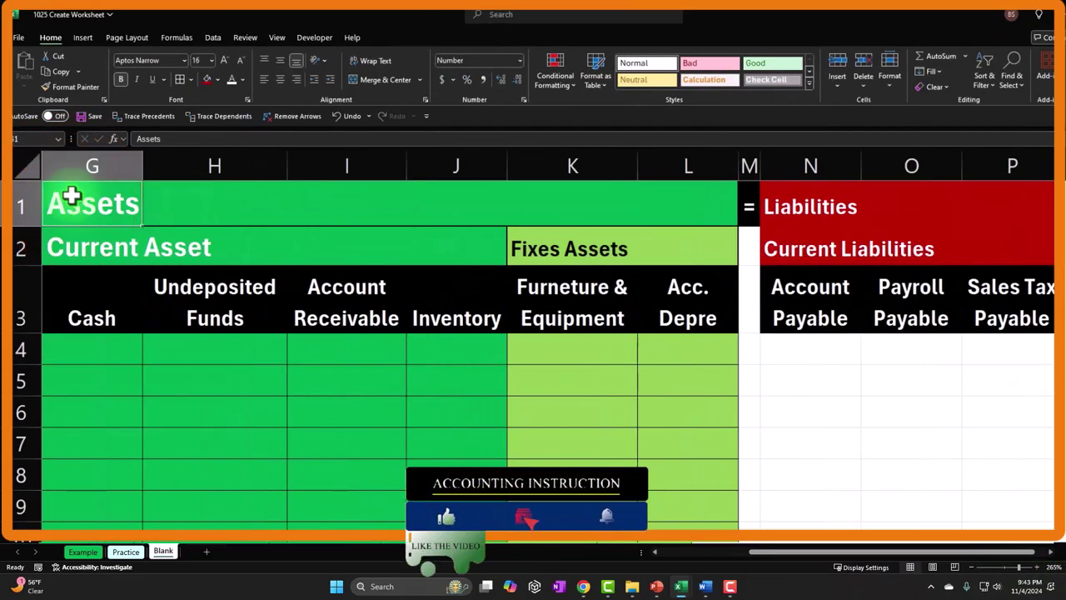
left_click(101, 243)
left_click(819, 200)
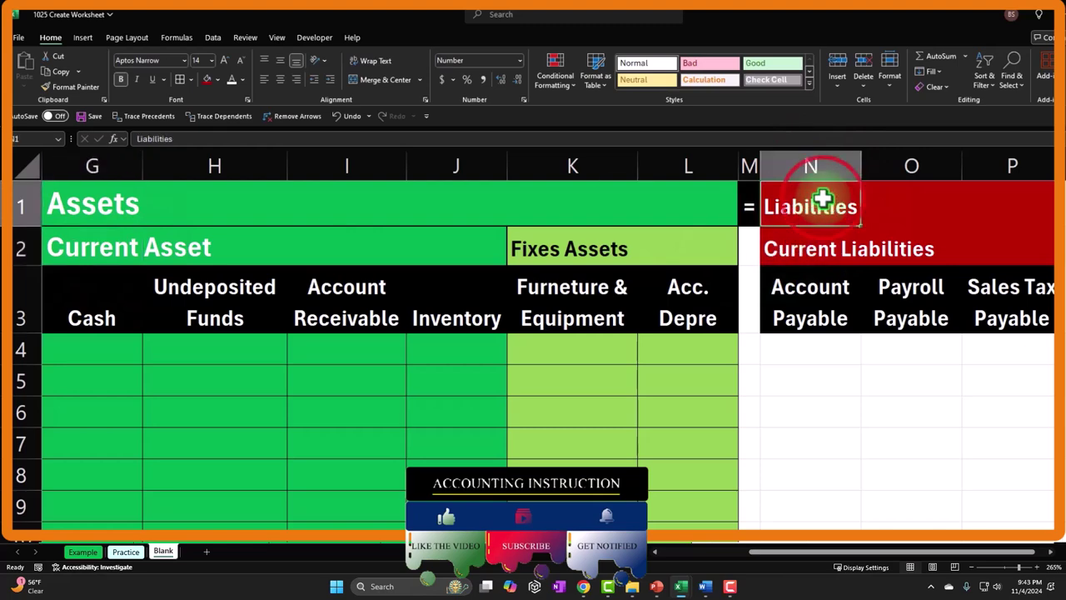
left_click(224, 60)
left_click(224, 60)
left_click(224, 60)
Step: Enlarge the Current Liabilities subheading in N2 to font size 14
left_click(801, 252)
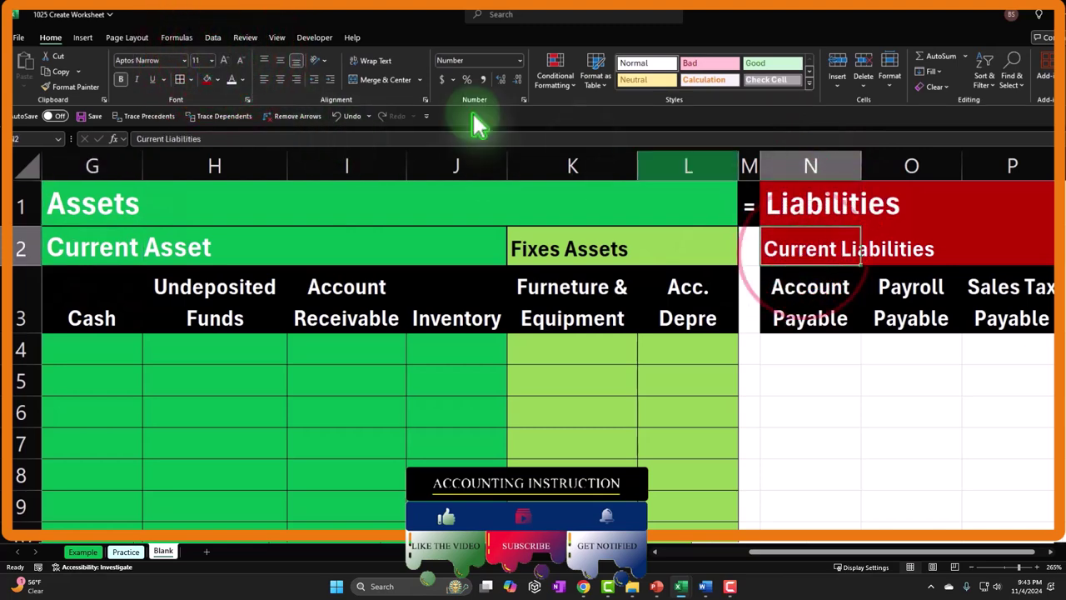
left_click(224, 61)
left_click(224, 60)
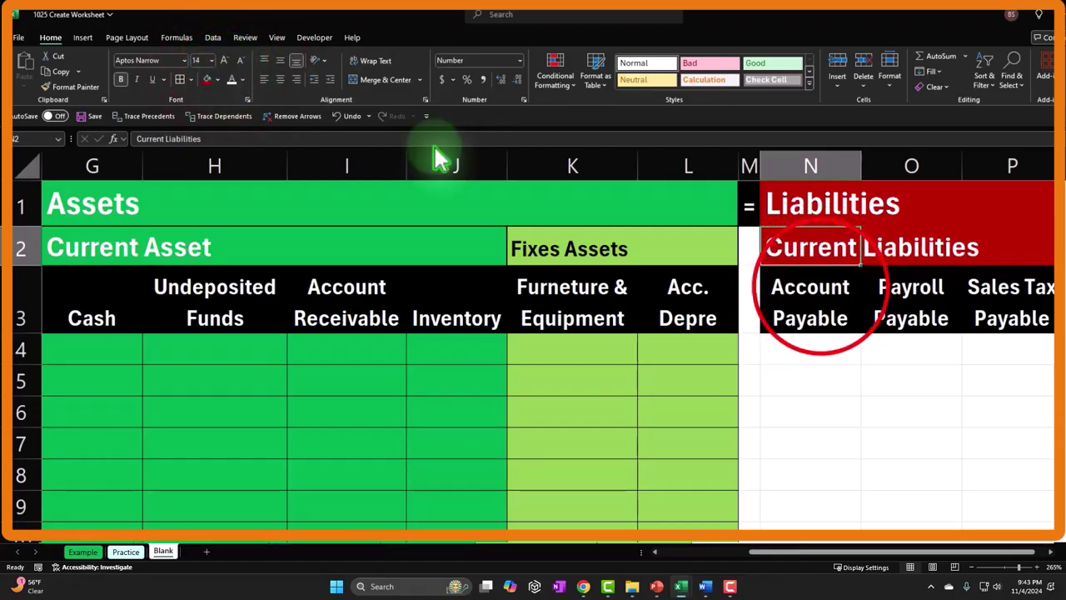
left_click(821, 290)
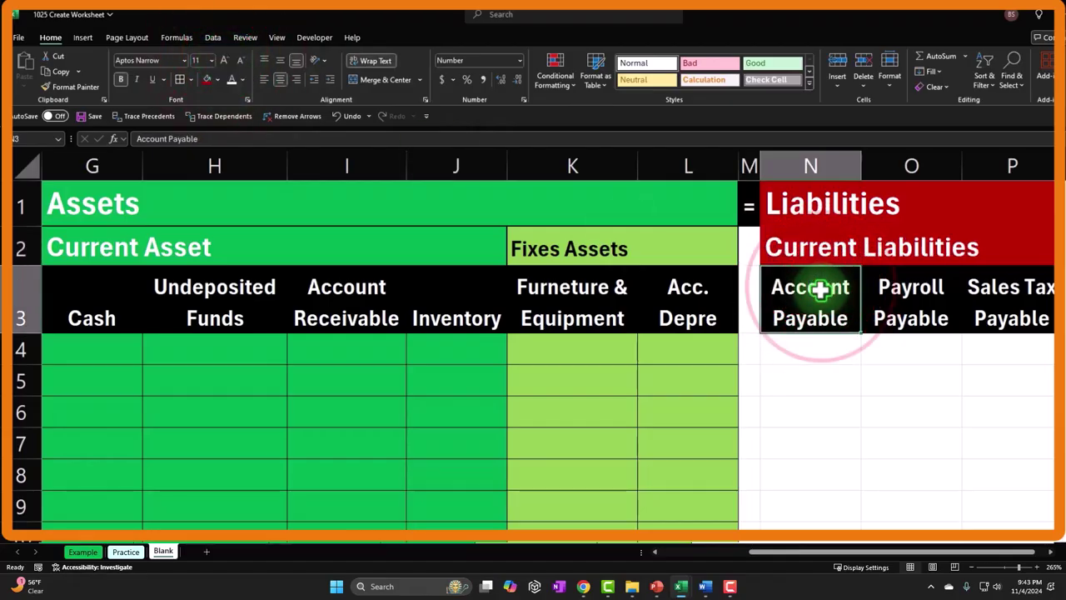
Step: Enter a "+" sign in Q1, just after the liabilities section
left_click(837, 348)
key("Right")
key("Right")
key("Right")
key("Right")
key("Right")
key("Right")
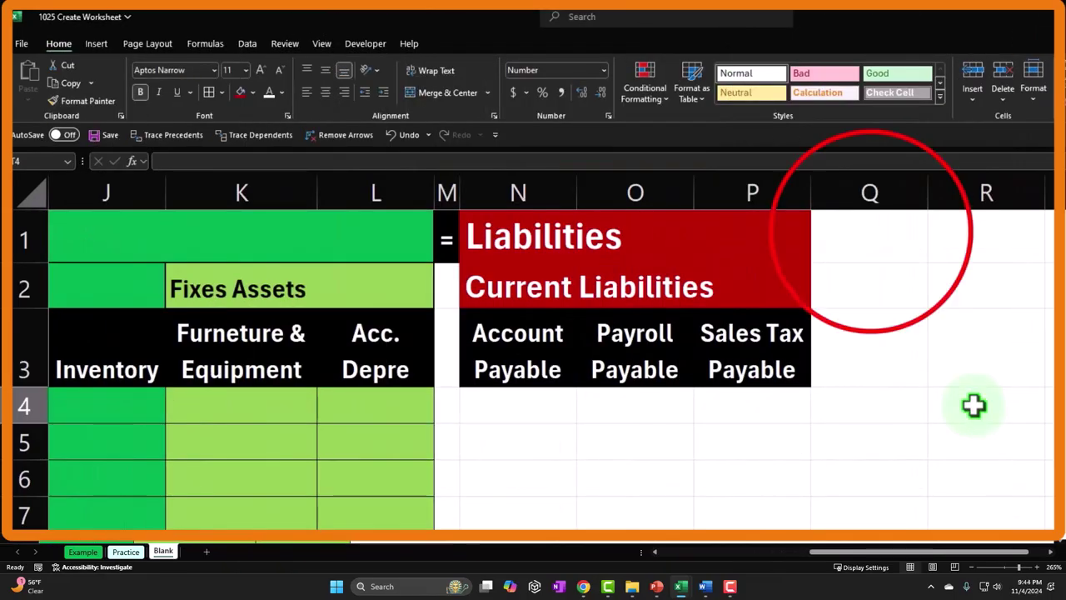
left_click(870, 232)
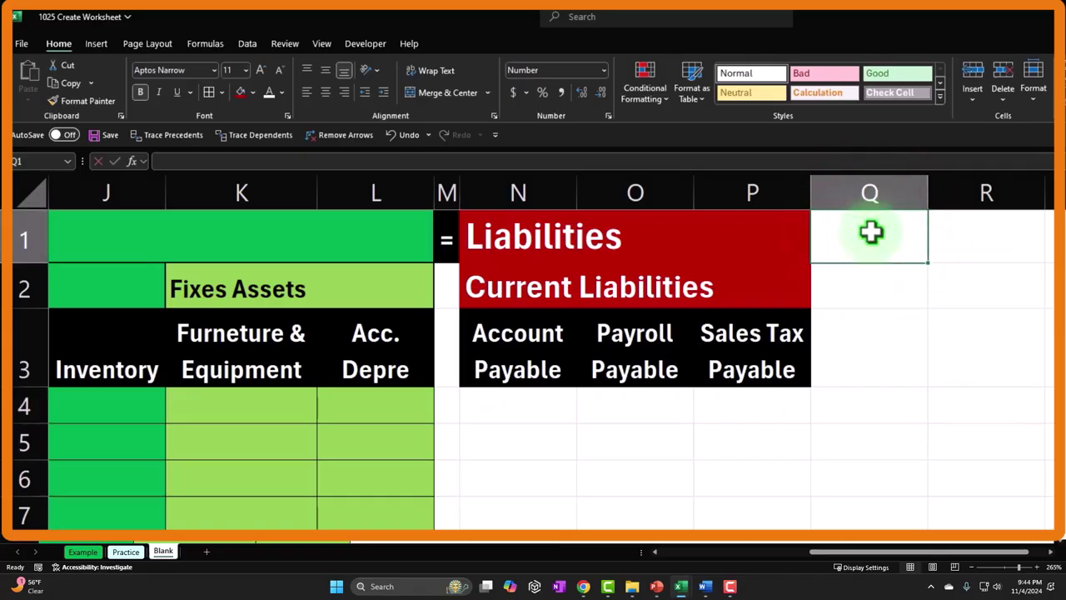
type("+")
key("Down")
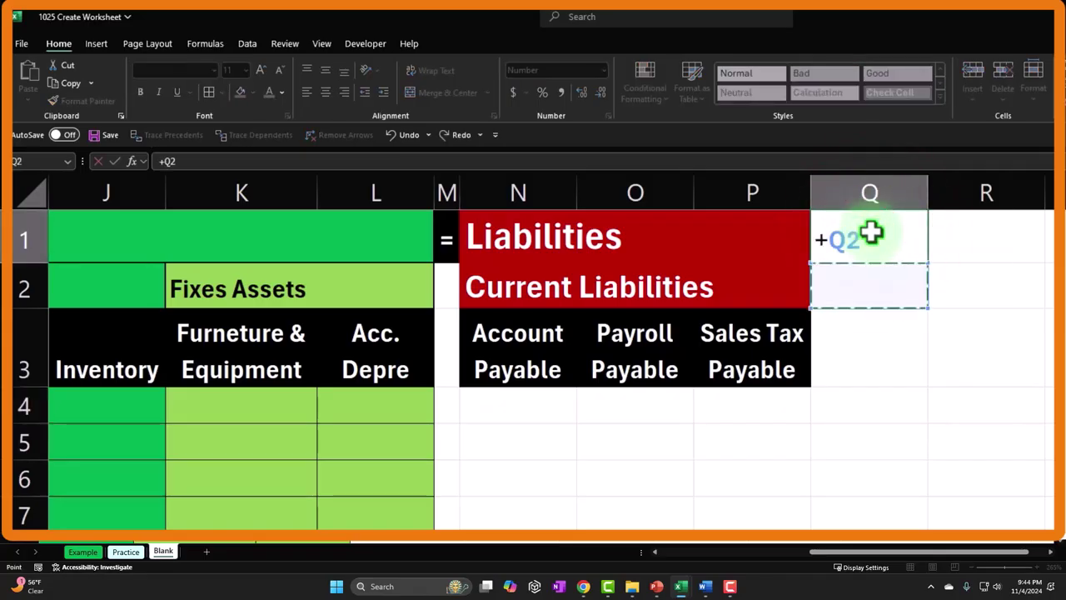
key("BackSpace")
key("BackSpace")
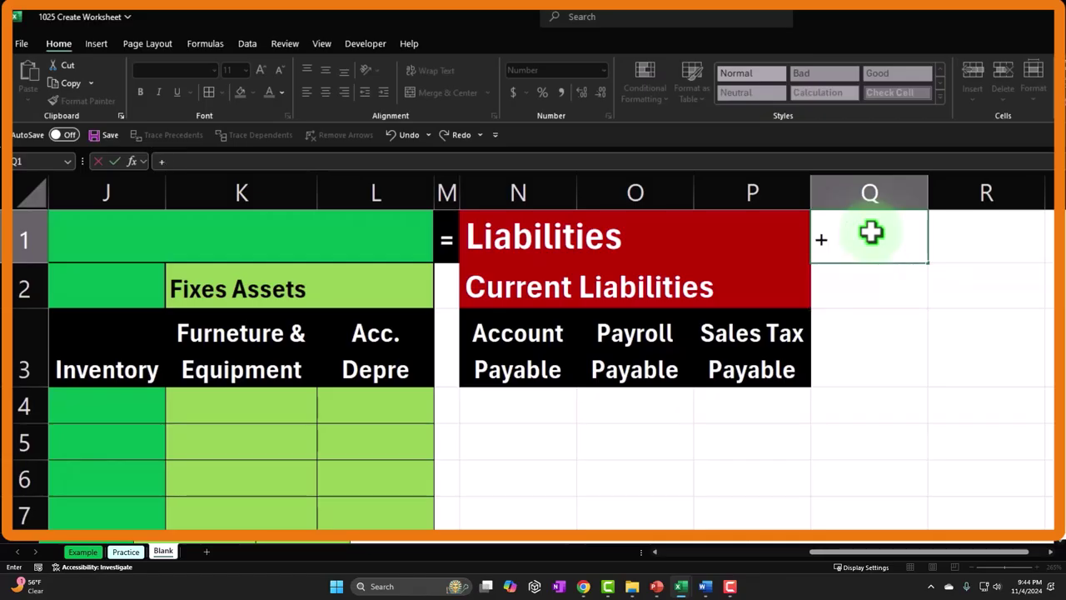
key("Return")
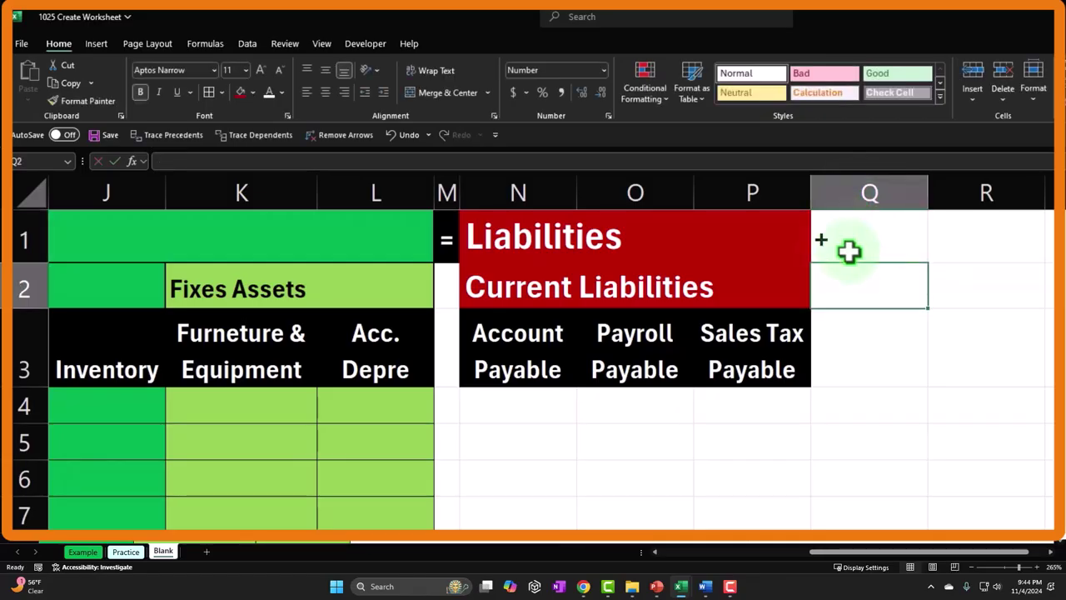
Step: Use Format Painter to copy column M's narrow width and black sign formatting onto column Q
left_click(451, 192)
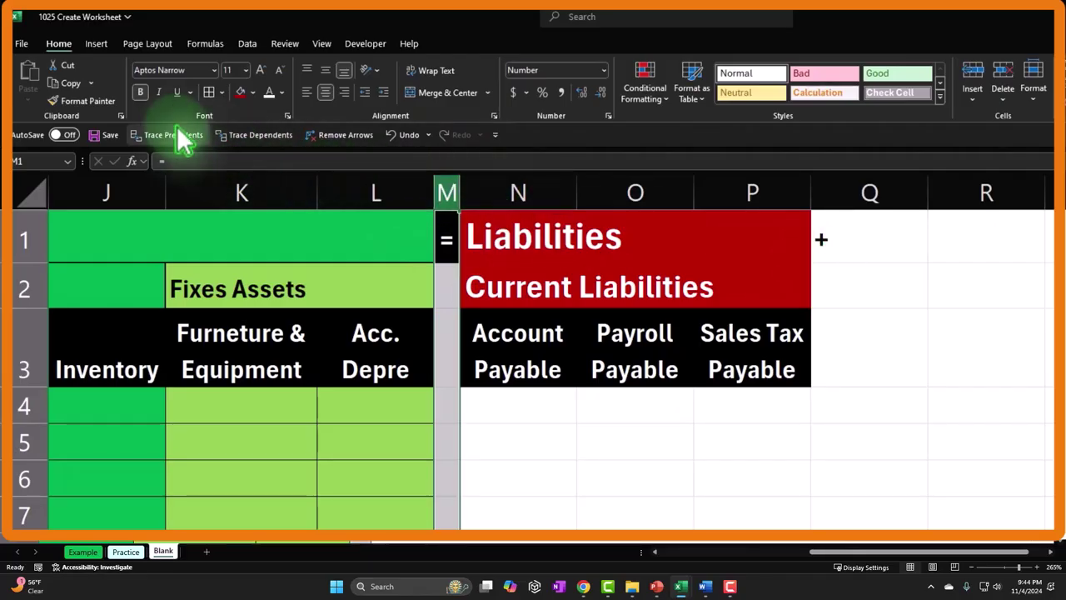
left_click(64, 101)
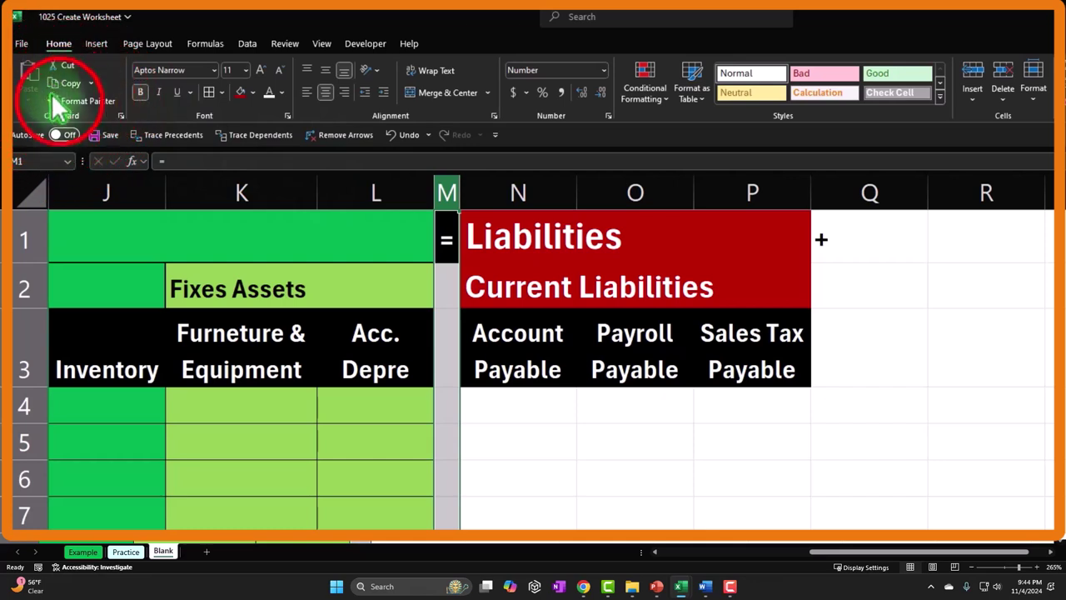
left_click(840, 193)
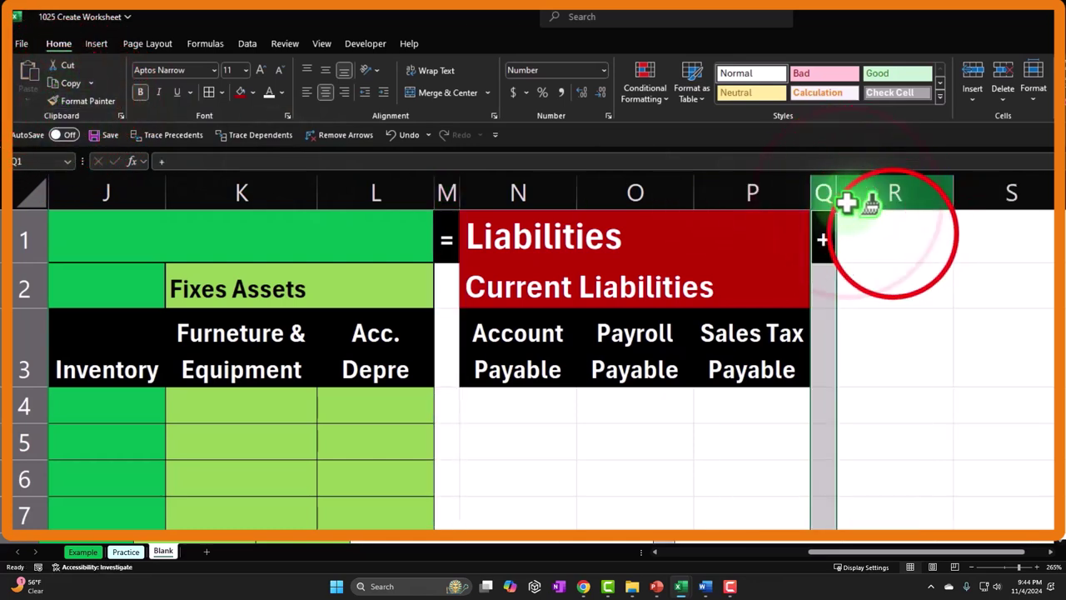
Step: Enter the heading "Equity" in R1, just after the plus sign column
left_click(893, 234)
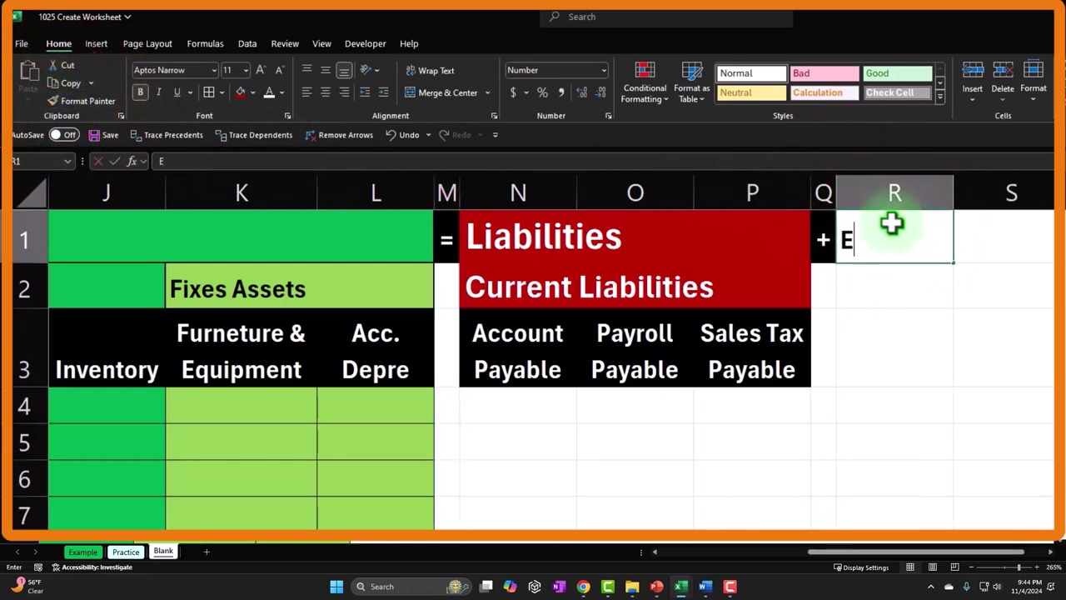
type("Equity")
key("Return")
Step: Format the Equity heading in R1 with a dark blue fill, white text and font size 14
left_click(893, 224)
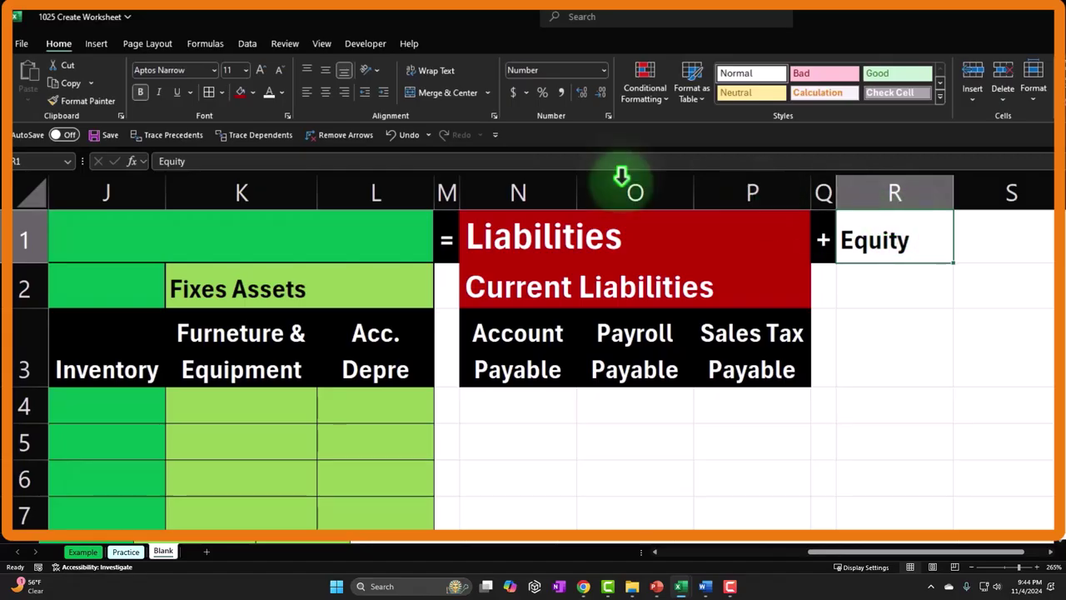
left_click(252, 92)
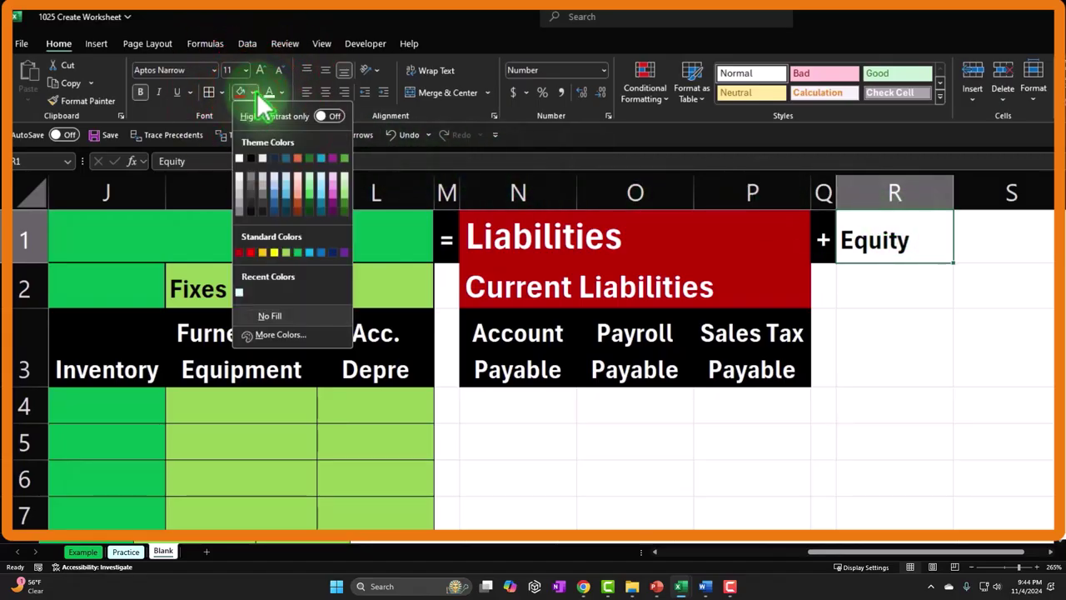
left_click(334, 252)
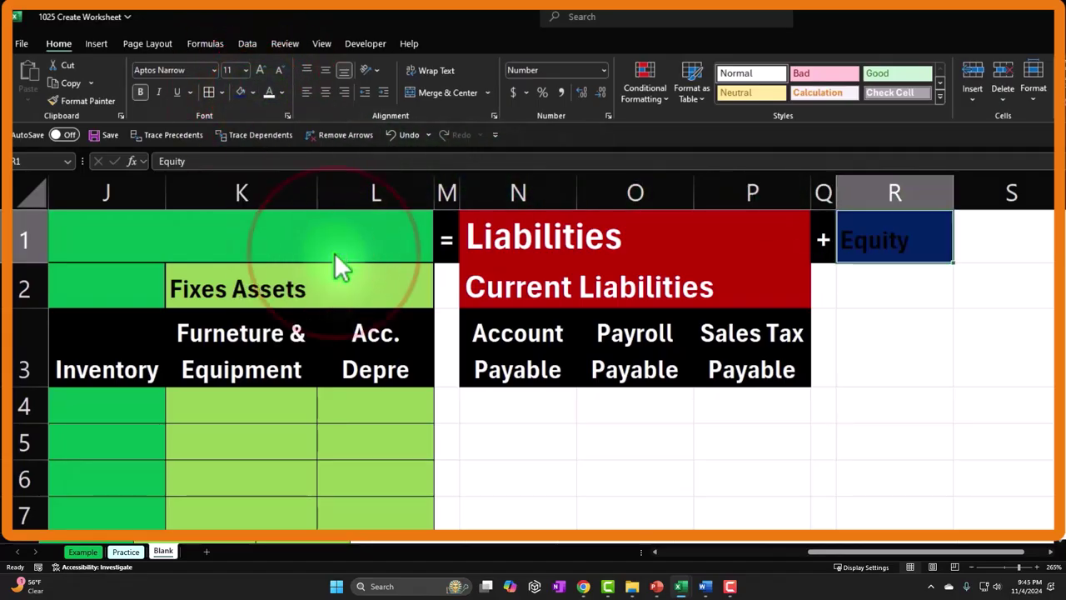
left_click(267, 92)
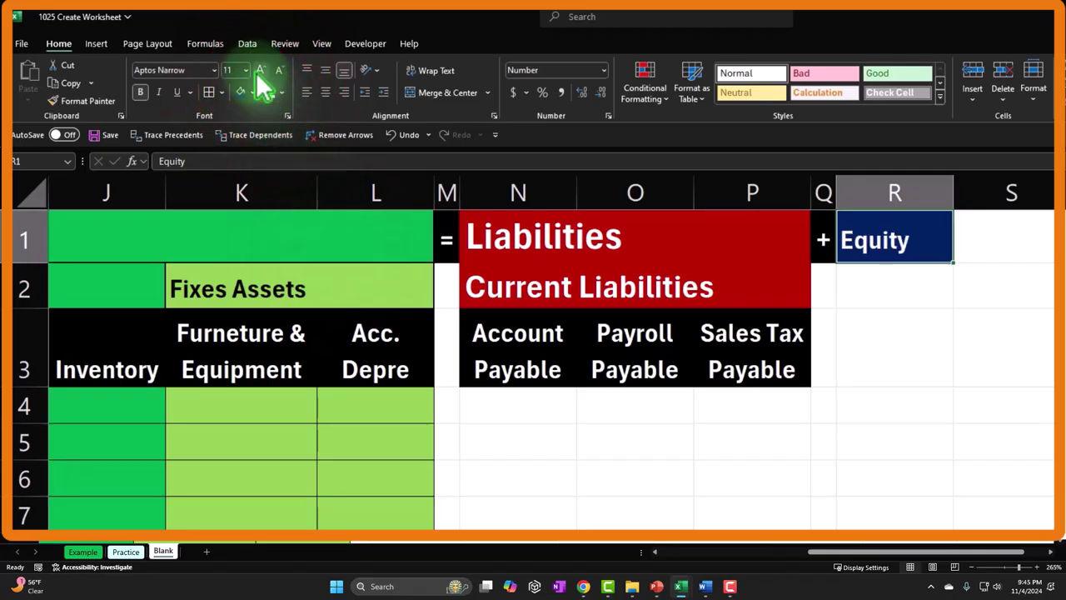
left_click(255, 72)
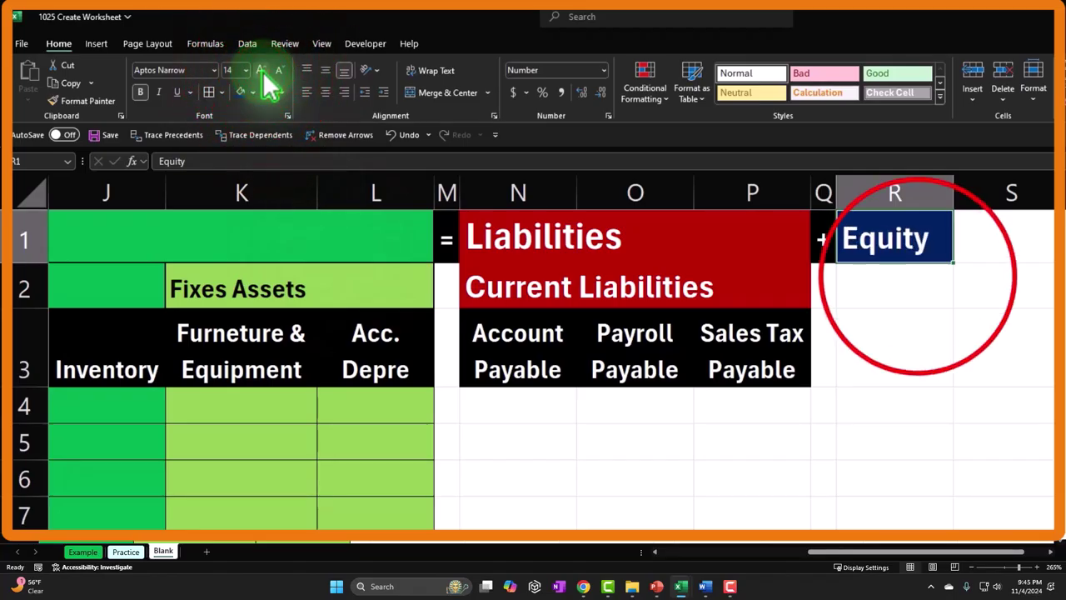
left_click(918, 278)
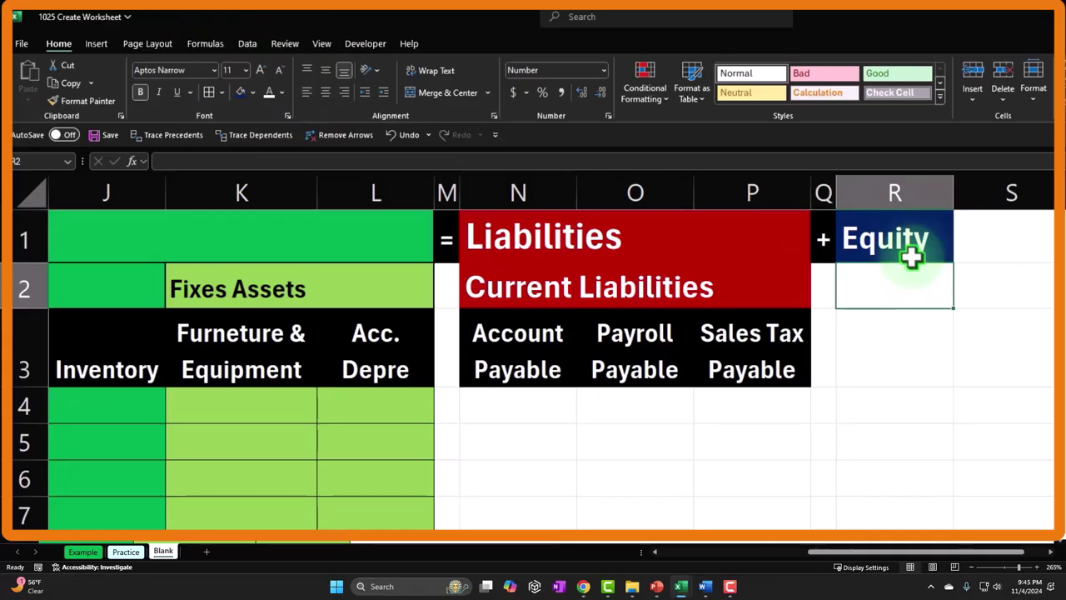
Step: Look back across the Blank sheet's section headings to the summary accounting equation in columns A to E
key("ctrl+Home")
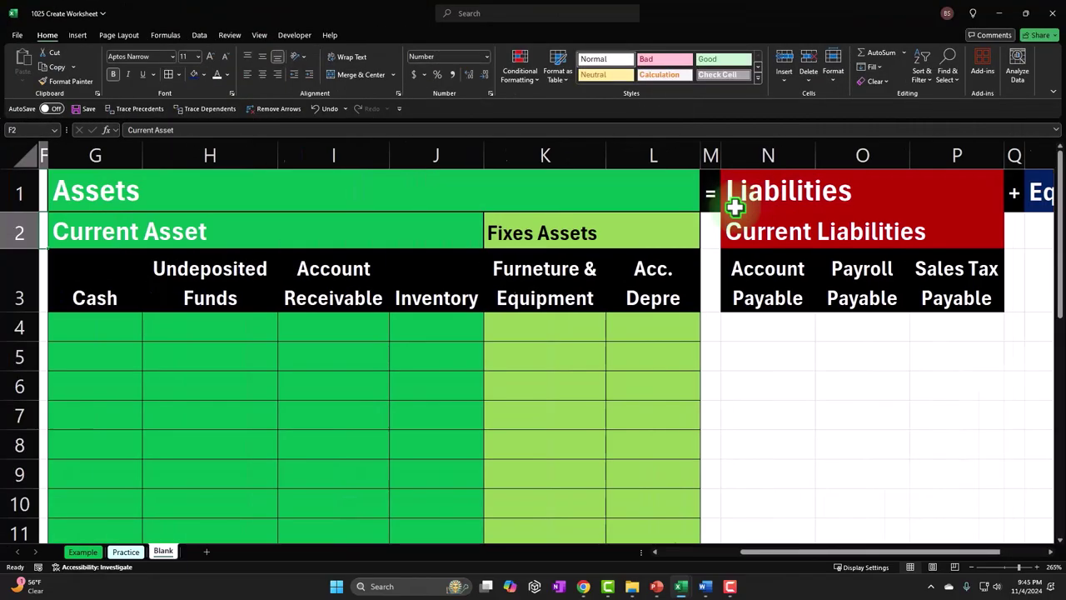
key("Right")
key("Right")
key("Right")
key("Right")
key("Right")
key("Right")
key("Right")
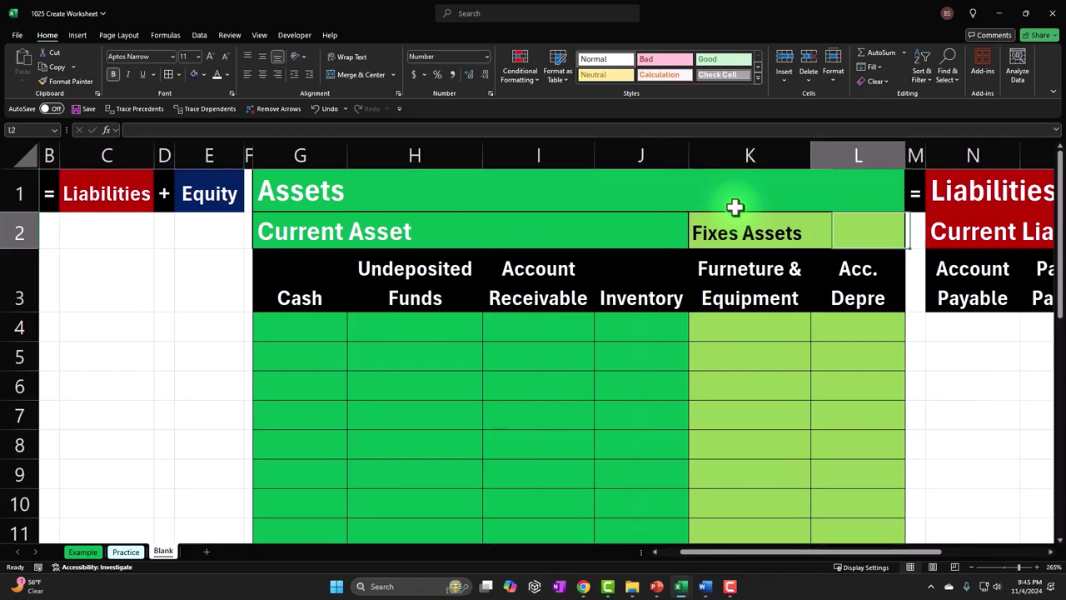
key("Home")
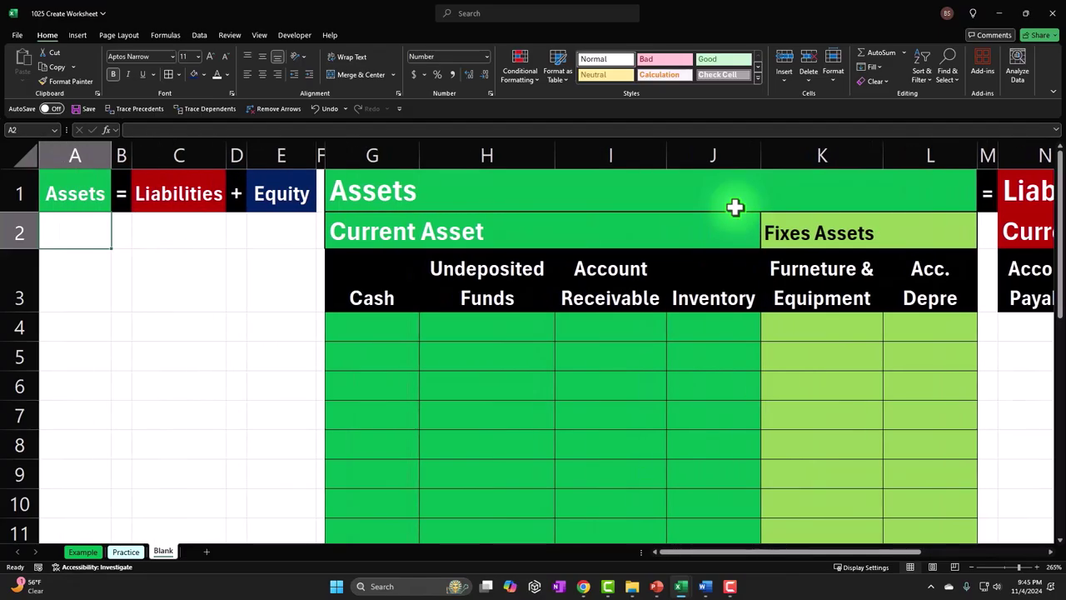
Step: Examine the Example sheet's equity, income statement and subsidiary ledger sections, and return to the Blank sheet
left_click(82, 551)
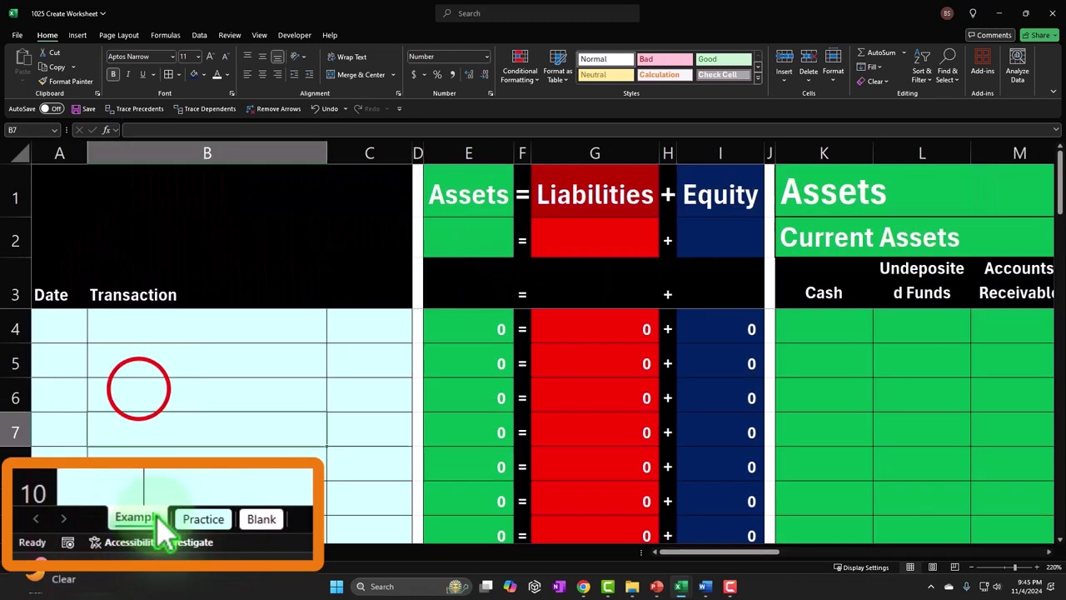
left_click(138, 388)
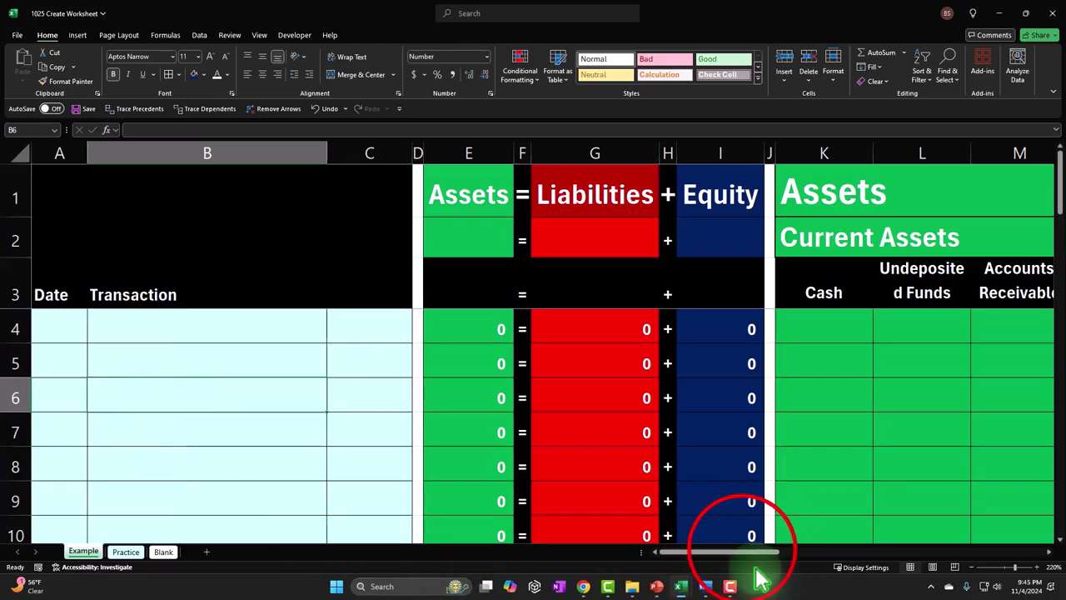
left_click_drag(743, 552, 928, 550)
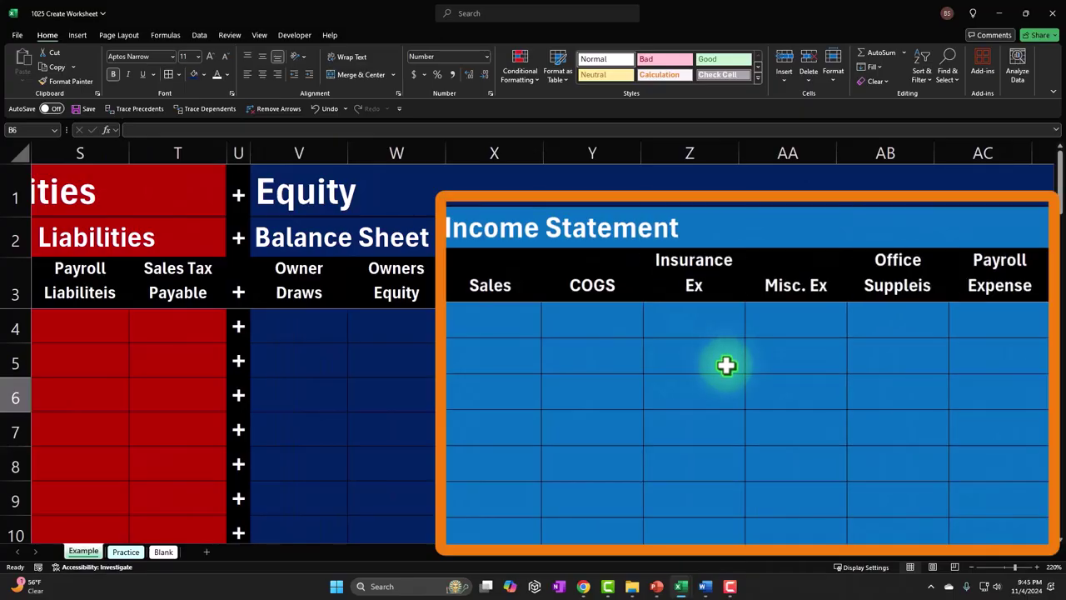
left_click_drag(885, 553, 968, 552)
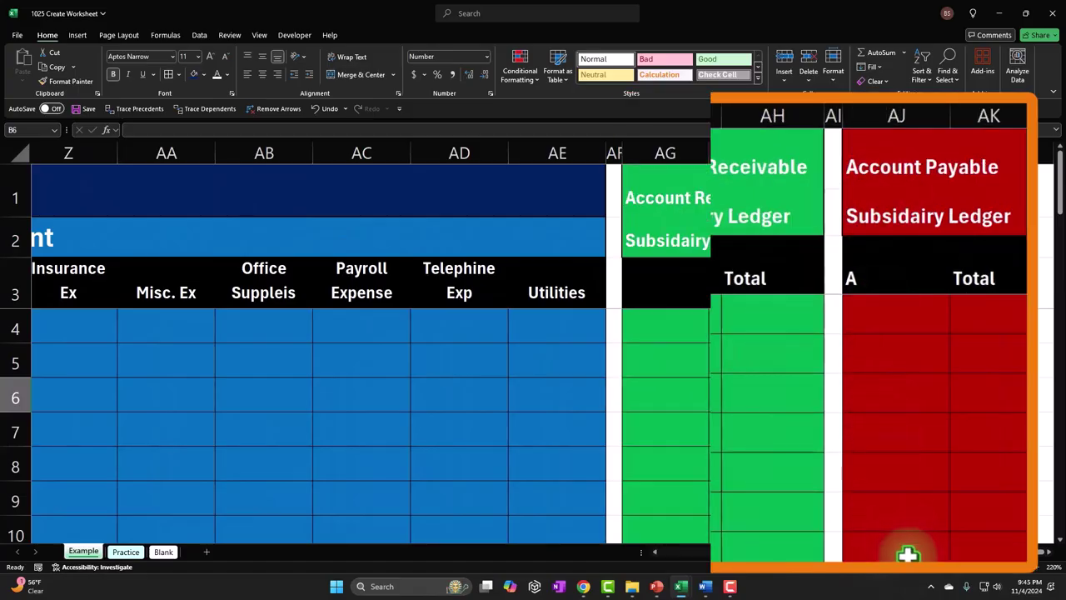
left_click(938, 554)
left_click_drag(938, 557, 656, 557)
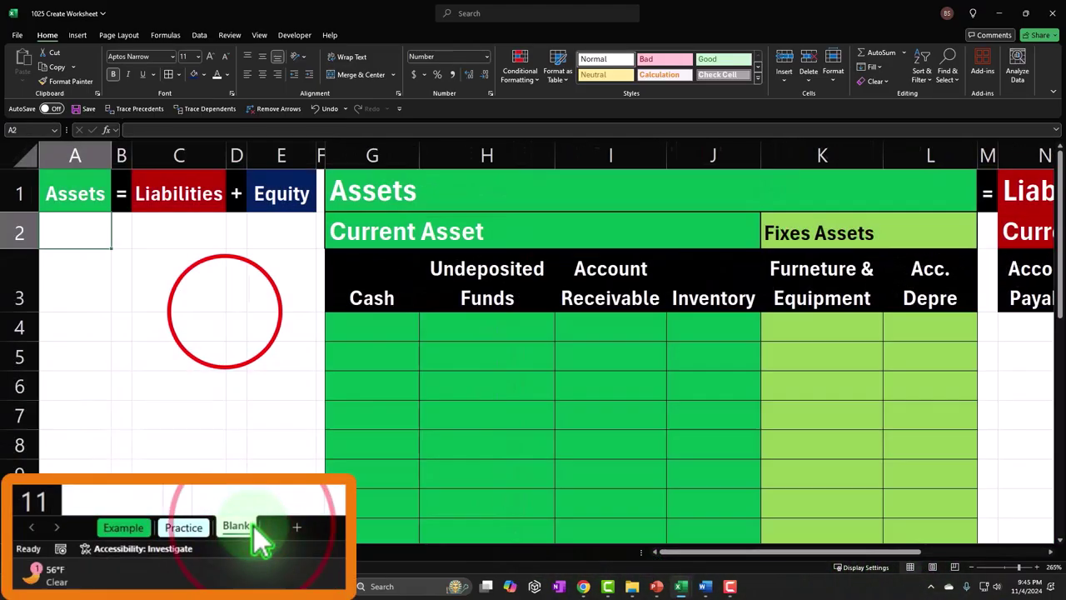
left_click(163, 551)
left_click(224, 313)
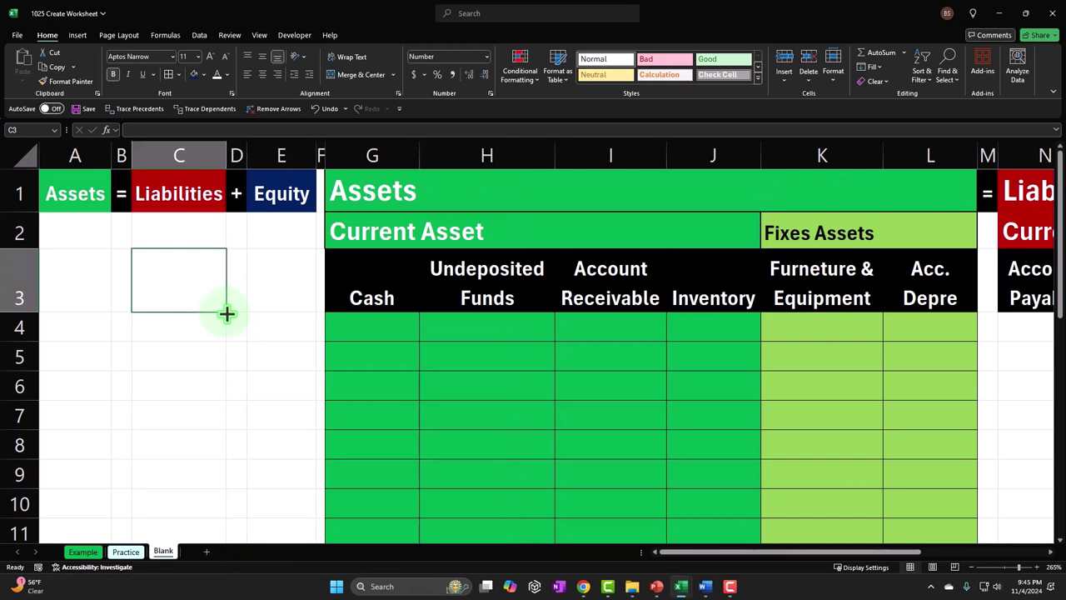